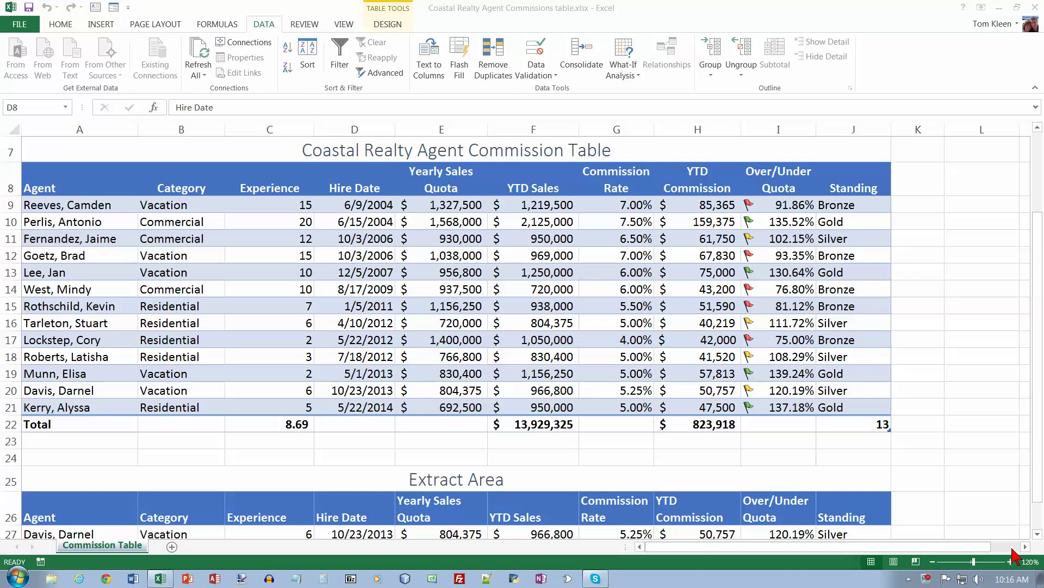
Step: Select columns O through Q and widen them equally to a width of 13.00
{"action": "left_click", "coordinate": [1024, 547]}
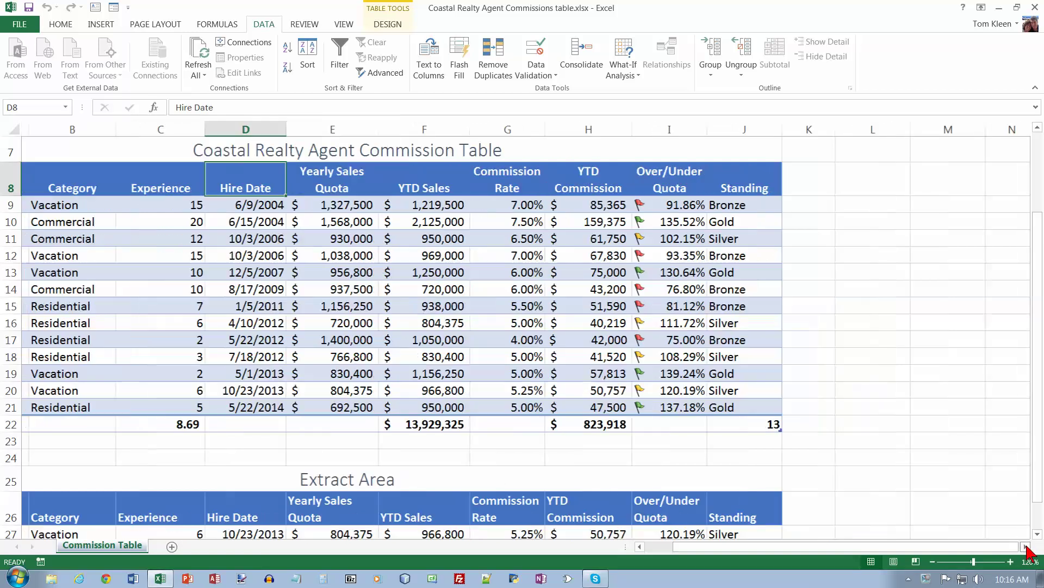
{"action": "left_click", "coordinate": [1026, 548]}
{"action": "left_click", "coordinate": [1027, 550]}
{"action": "left_click", "coordinate": [1027, 548]}
{"action": "left_click", "coordinate": [1027, 548]}
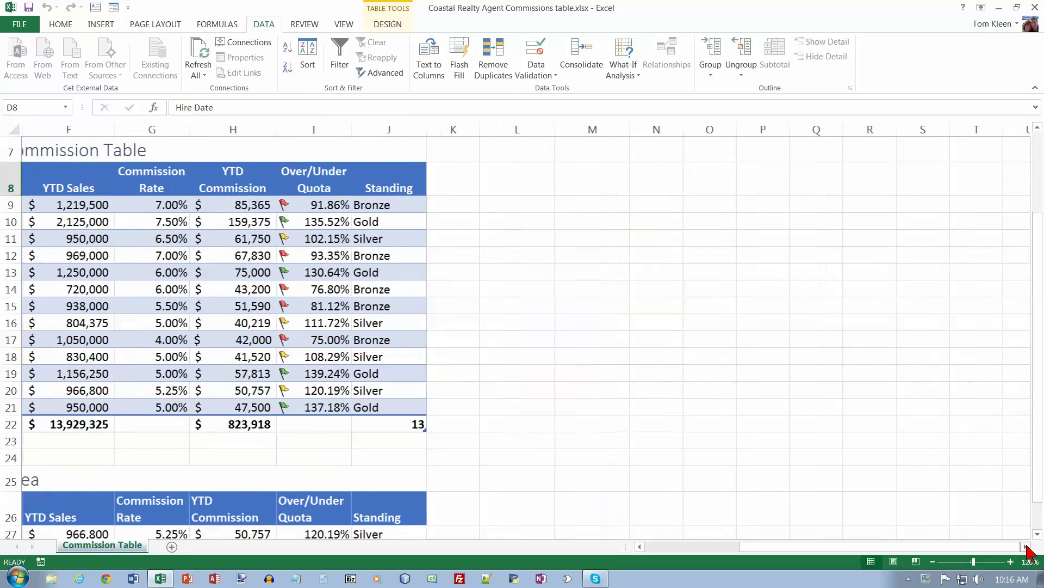
{"action": "left_click", "coordinate": [714, 132]}
{"action": "left_click_drag", "start_coordinate": [714, 132], "coordinate": [816, 130]}
{"action": "left_click", "coordinate": [816, 129]}
{"action": "left_click_drag", "start_coordinate": [723, 129], "coordinate": [844, 128]}
{"action": "left_click", "coordinate": [758, 153]}
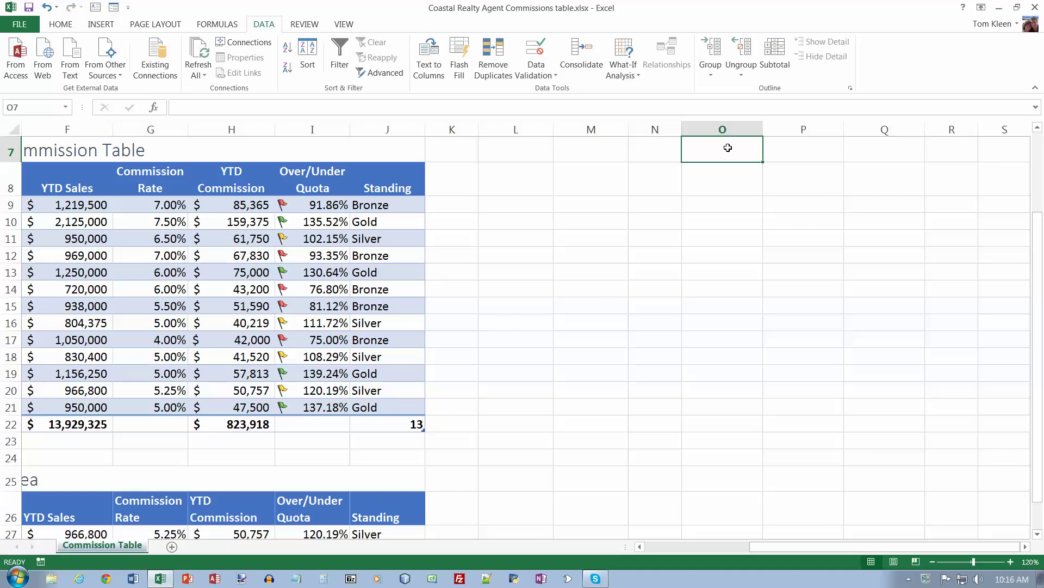
Step: Enter the title 'Output Area' and move it up to cell O1
{"action": "type", "text": "Output Area"}
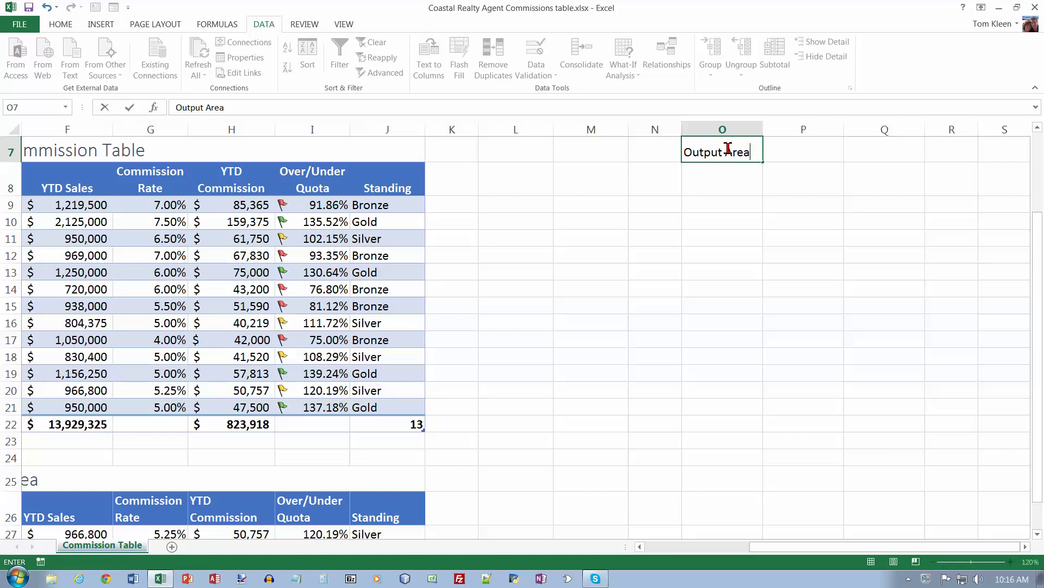
{"action": "key", "text": "Return"}
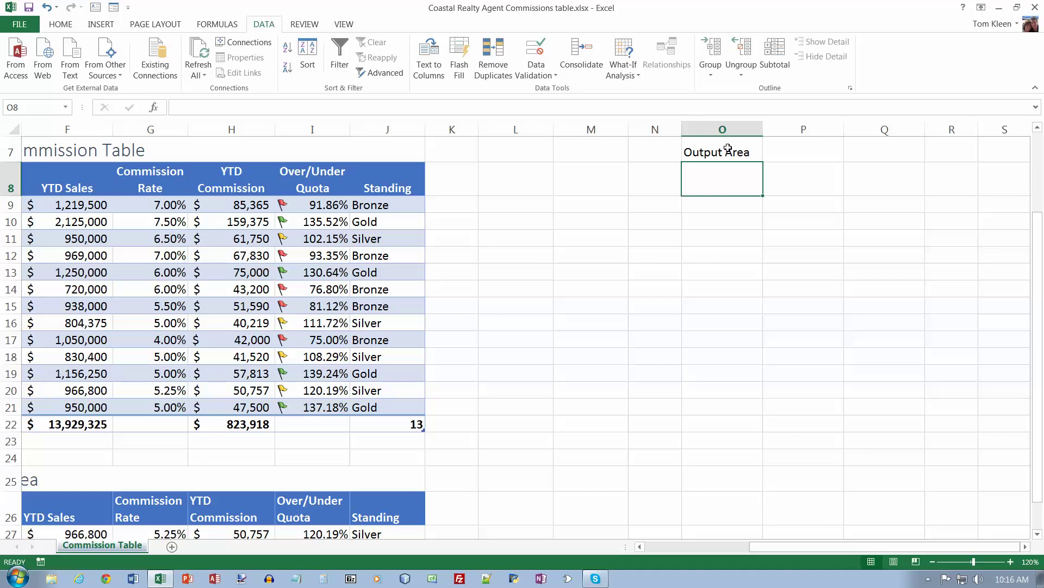
{"action": "scroll", "coordinate": [636, 206], "scroll_direction": "up", "scroll_amount": 2}
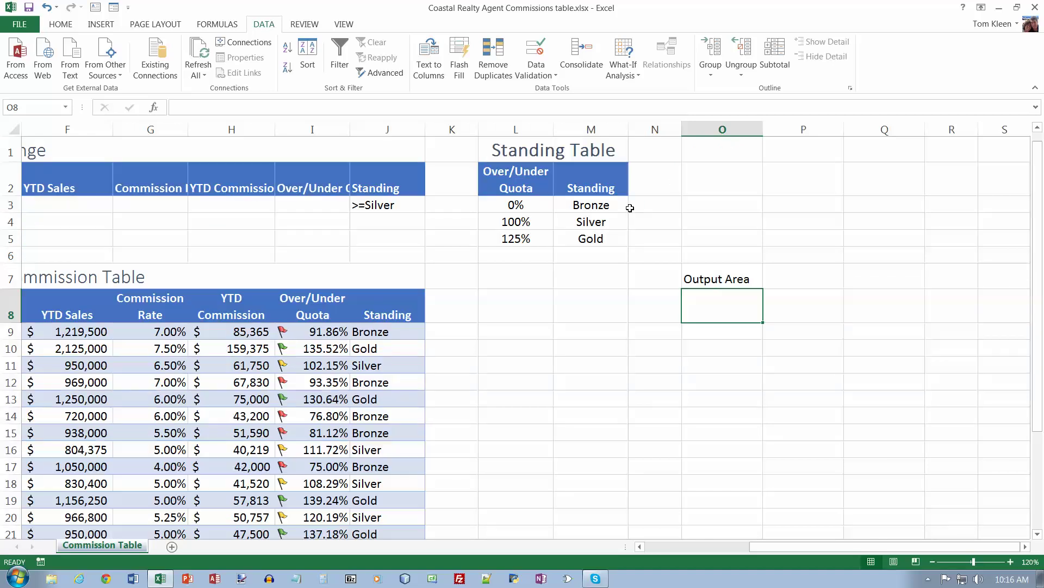
{"action": "left_click", "coordinate": [740, 279]}
{"action": "left_click_drag", "start_coordinate": [741, 265], "coordinate": [743, 143]}
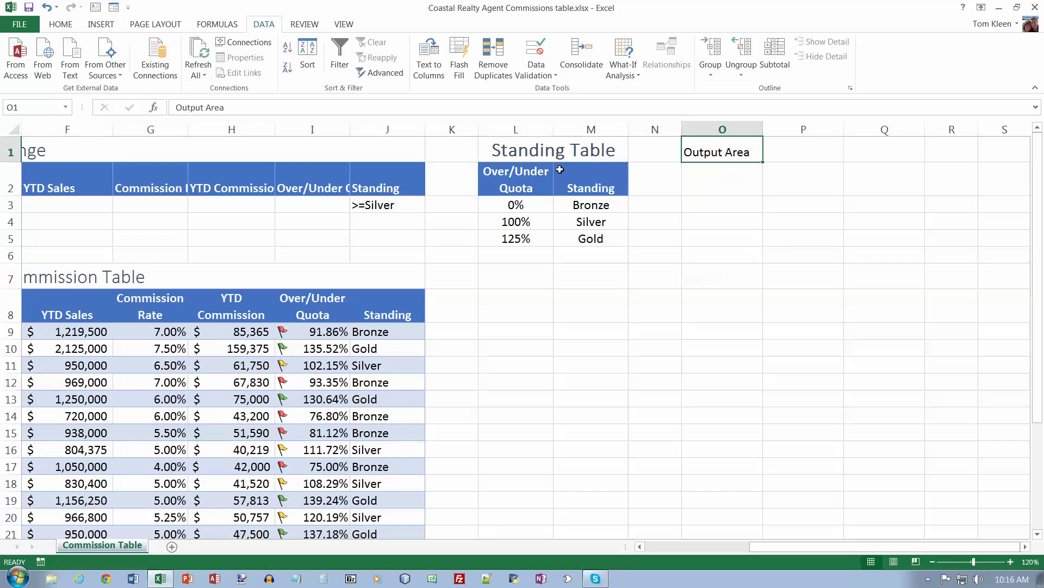
Step: Copy the Standing Table title's formatting onto the Output Area title with Format Painter
{"action": "left_click", "coordinate": [537, 153]}
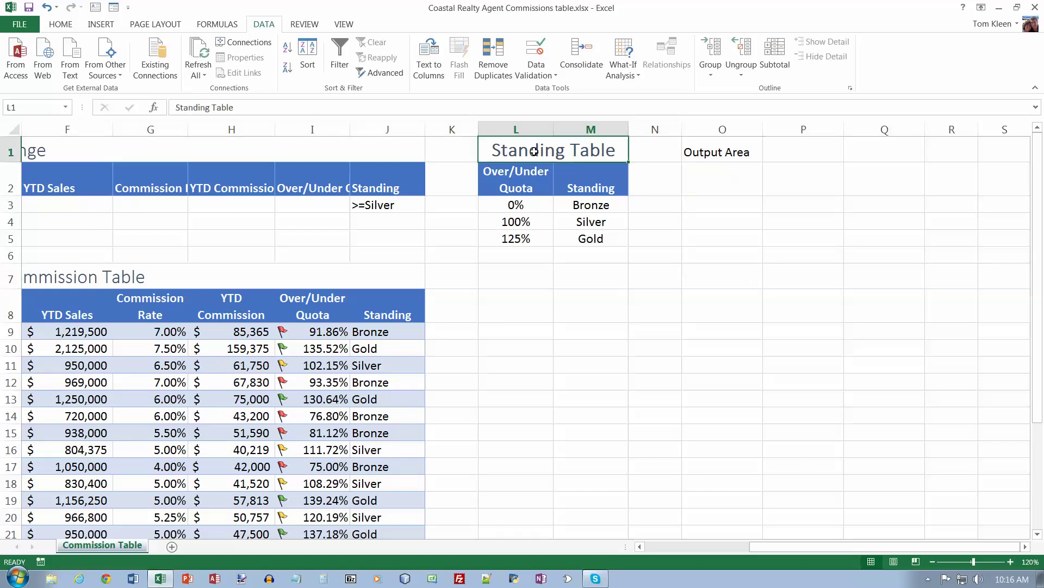
{"action": "left_click", "coordinate": [61, 25]}
{"action": "left_click", "coordinate": [64, 73]}
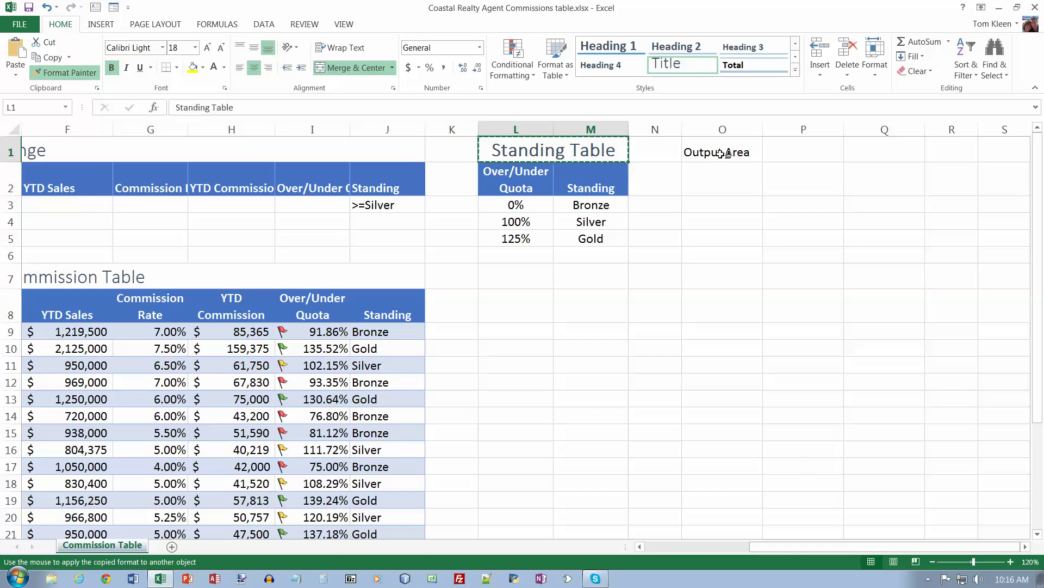
{"action": "left_click", "coordinate": [720, 153]}
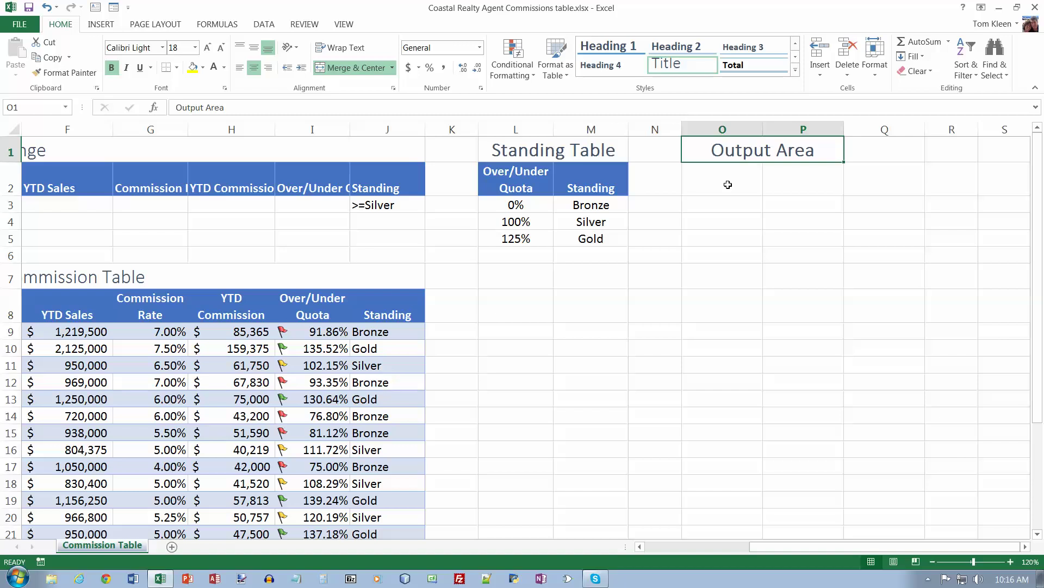
Step: Enter the headers Category, Category and Standing across O2:Q2
{"action": "left_click", "coordinate": [729, 182]}
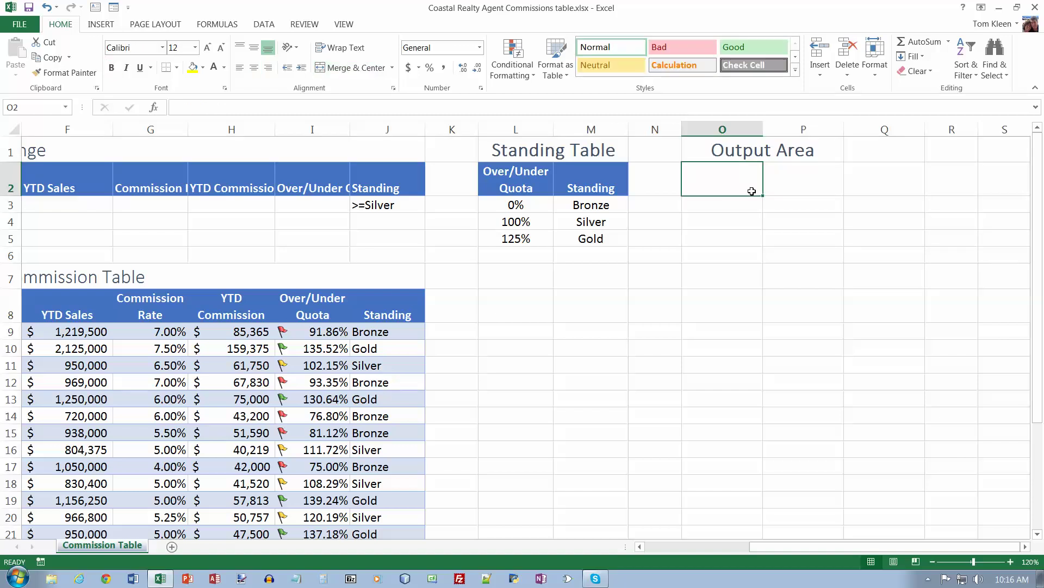
{"action": "type", "text": "Category"}
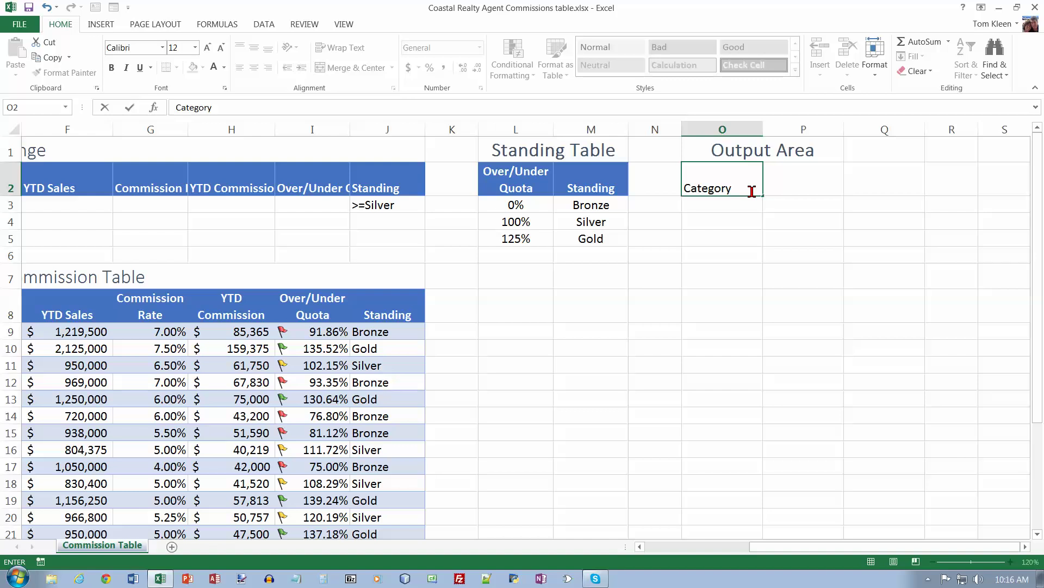
{"action": "key", "text": "Tab"}
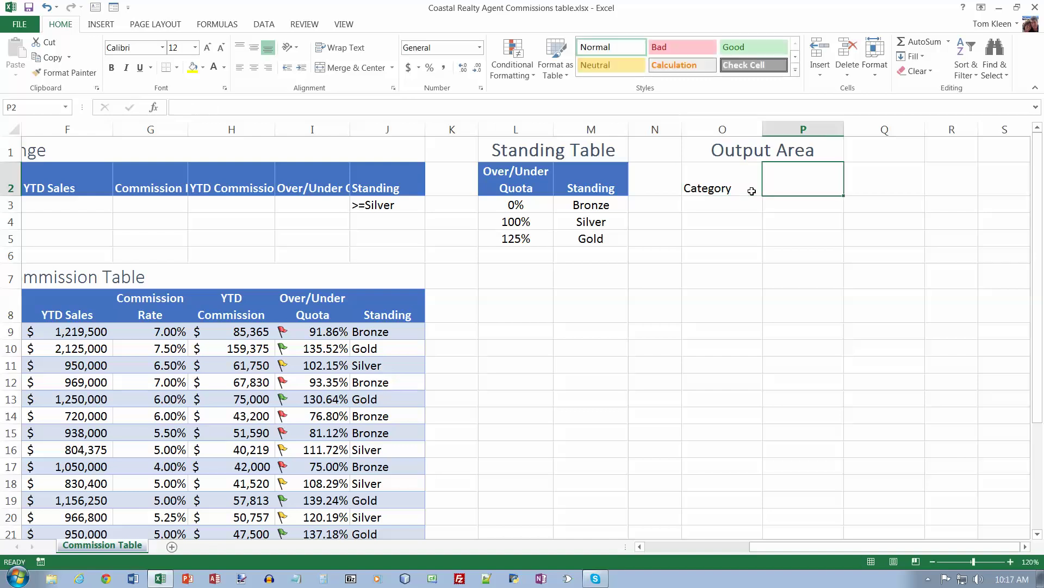
{"action": "type", "text": "Category"}
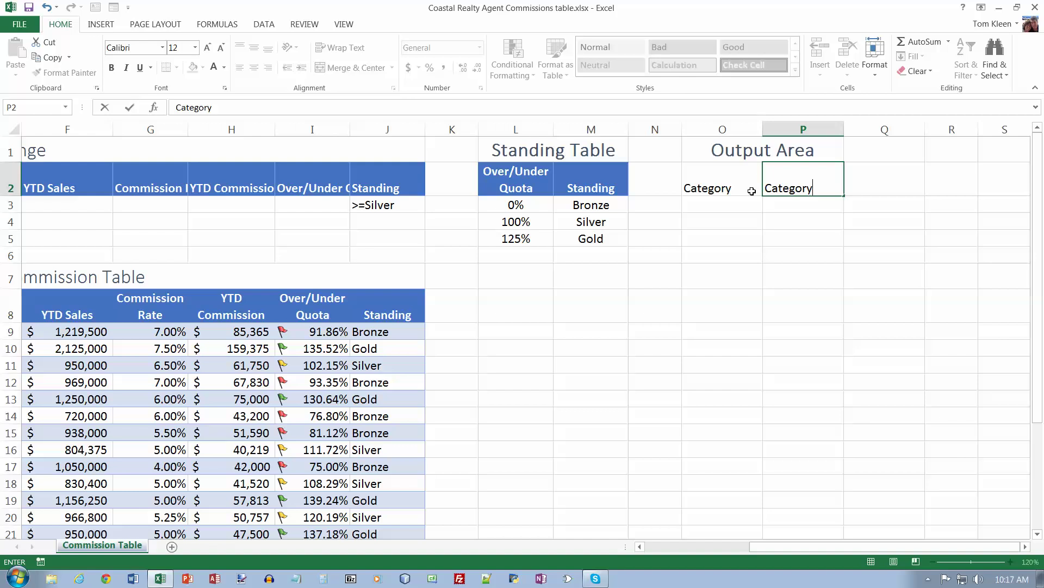
{"action": "key", "text": "Tab"}
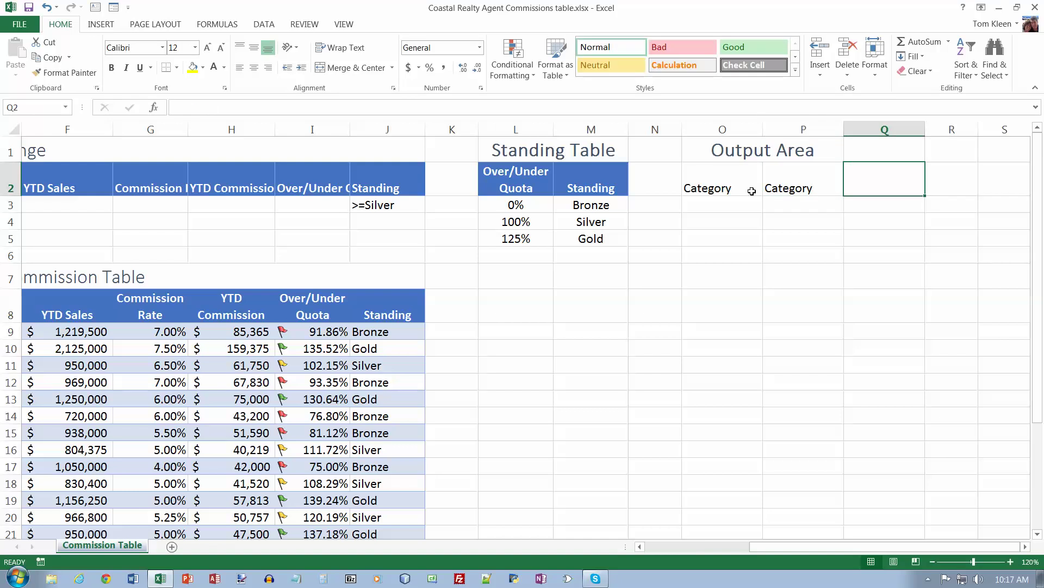
{"action": "type", "text": "Standing"}
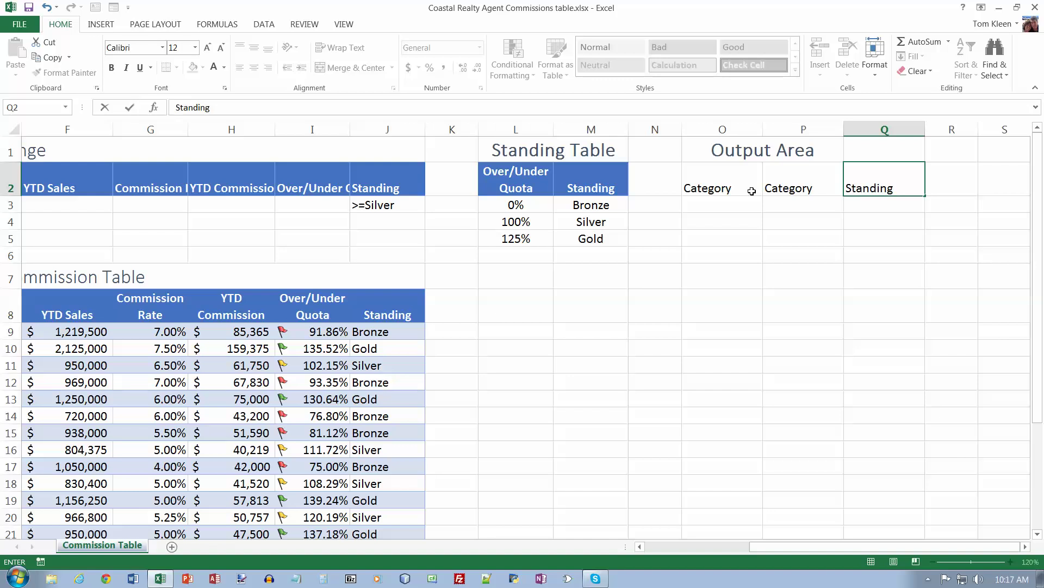
{"action": "key", "text": "Return"}
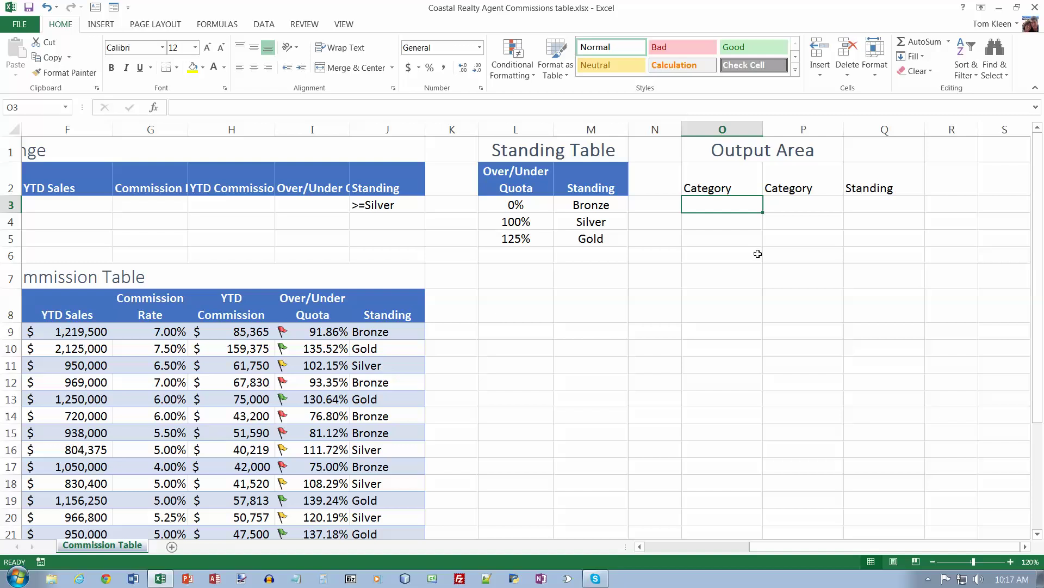
Step: Apply M2's blue header format to O2:Q2 with Format Painter
{"action": "left_click", "coordinate": [587, 185]}
{"action": "left_click", "coordinate": [65, 72]}
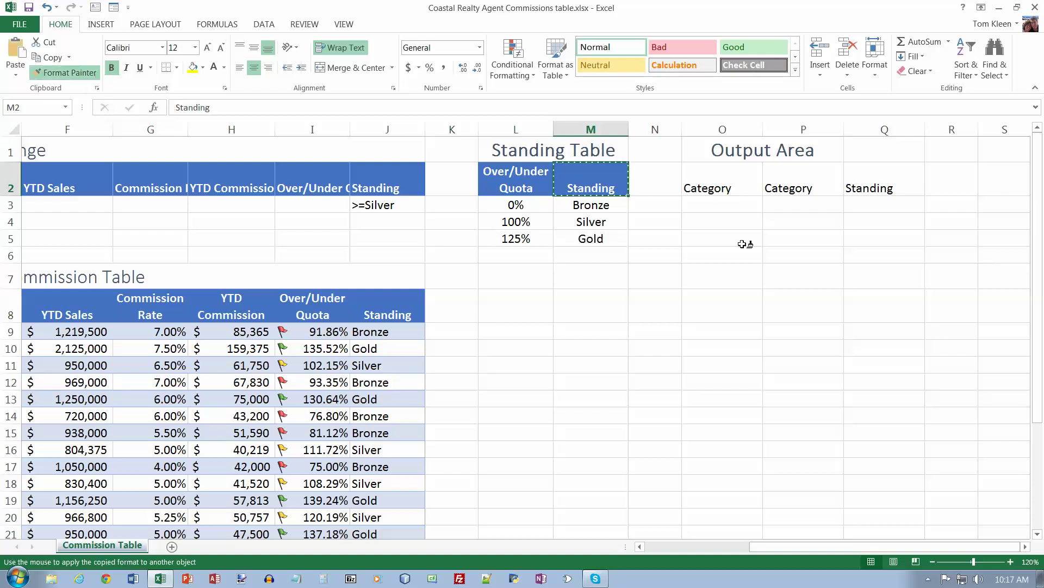
{"action": "left_click_drag", "start_coordinate": [740, 187], "coordinate": [870, 188]}
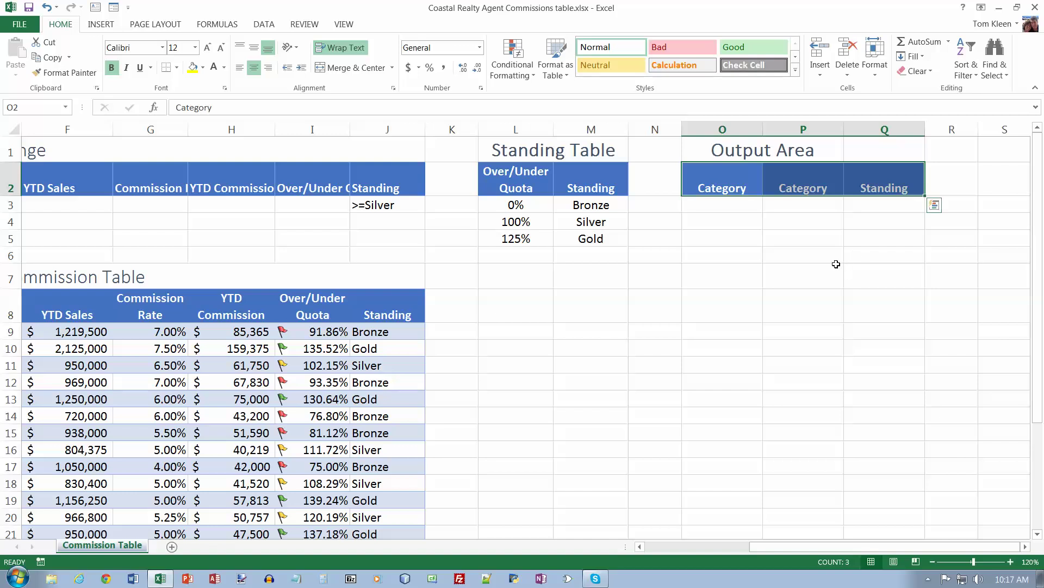
Step: Enter the criteria Residential, Vacation and Gold in O3, P3 and Q3
{"action": "left_click", "coordinate": [740, 207]}
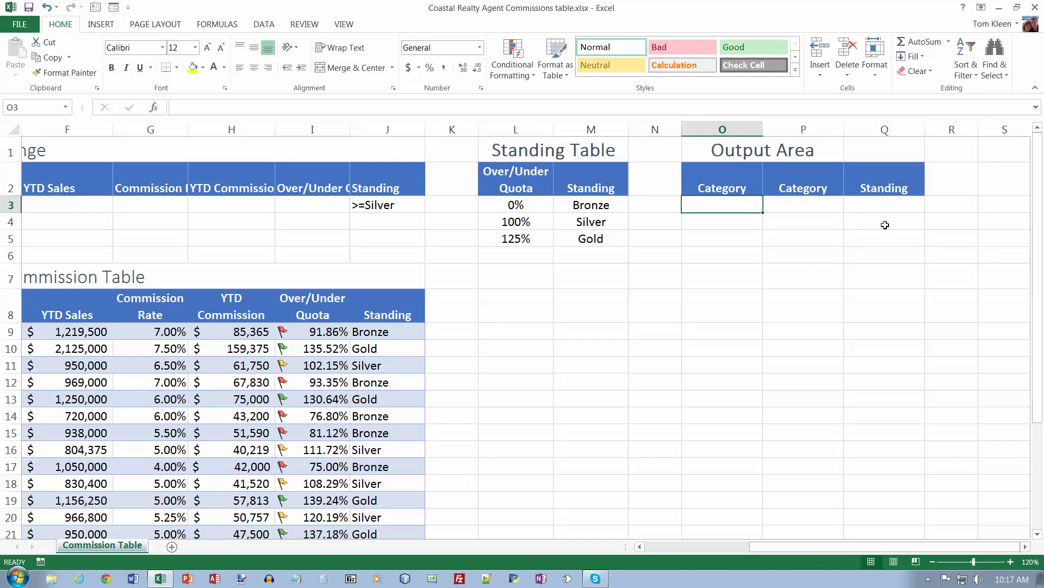
{"action": "type", "text": "Residential"}
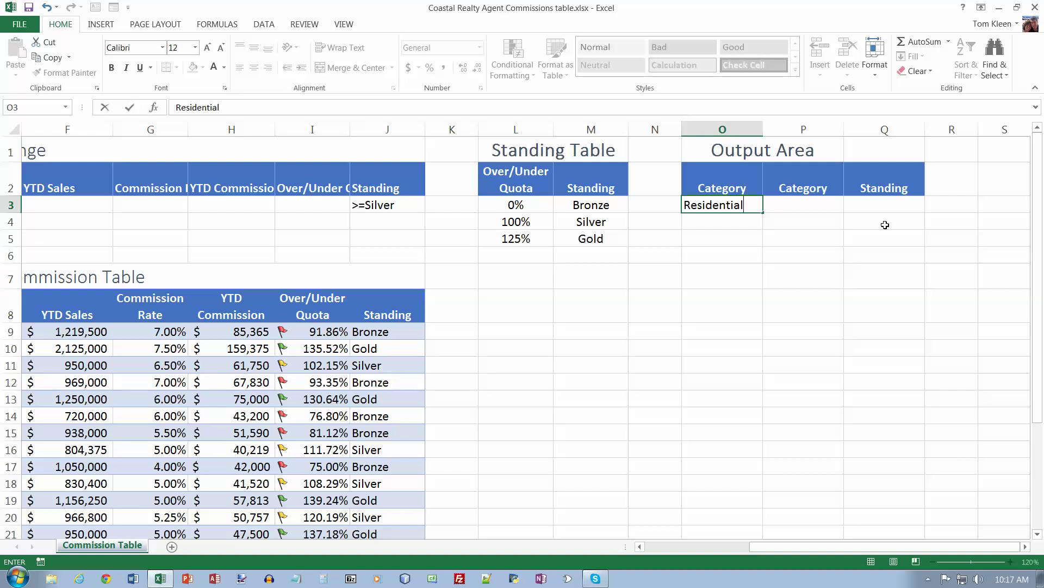
{"action": "key", "text": "Tab"}
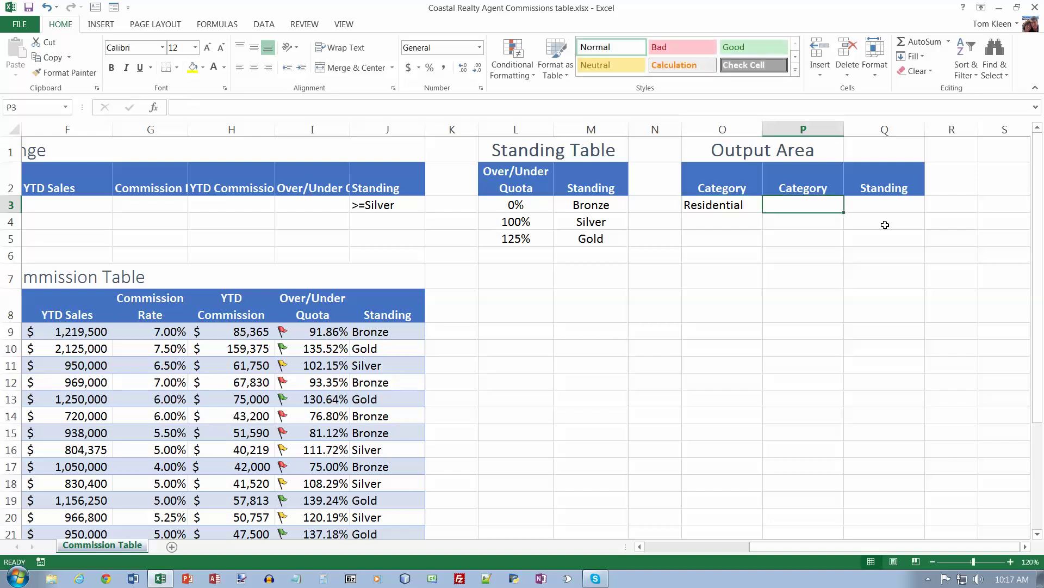
{"action": "type", "text": "Vacation"}
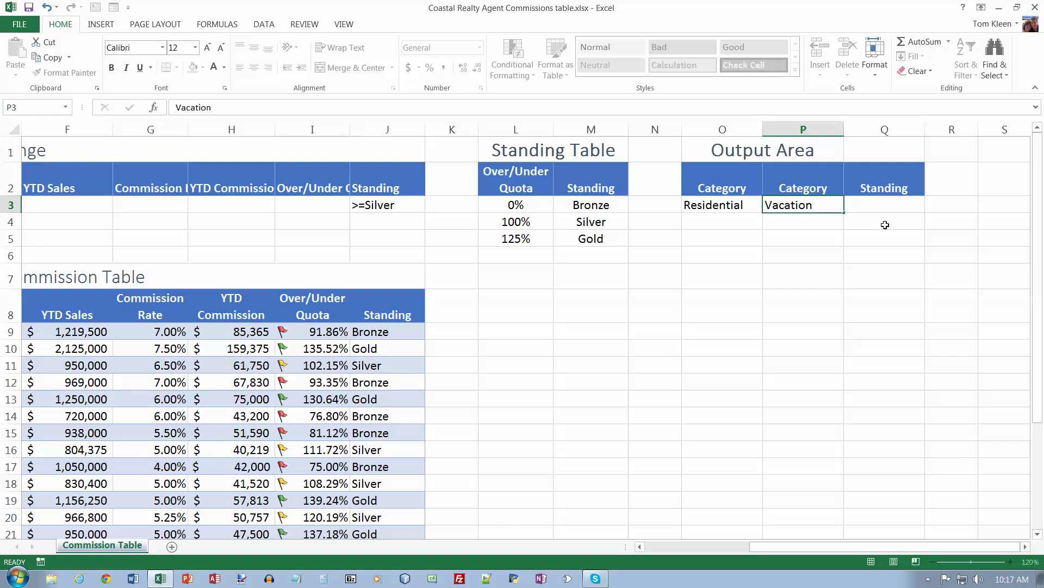
{"action": "key", "text": "Tab"}
{"action": "type", "text": "Gold"}
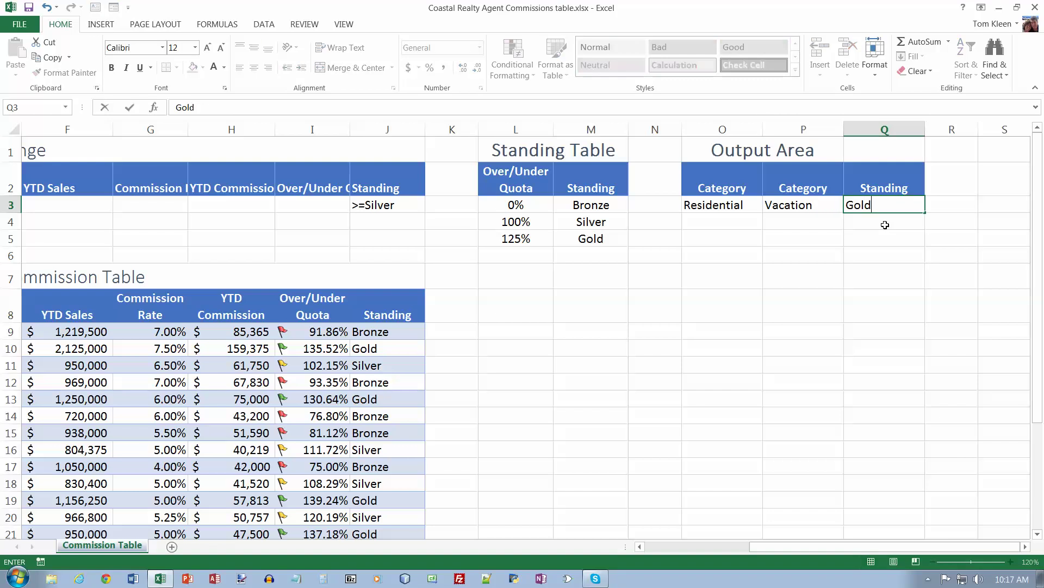
{"action": "key", "text": "Return"}
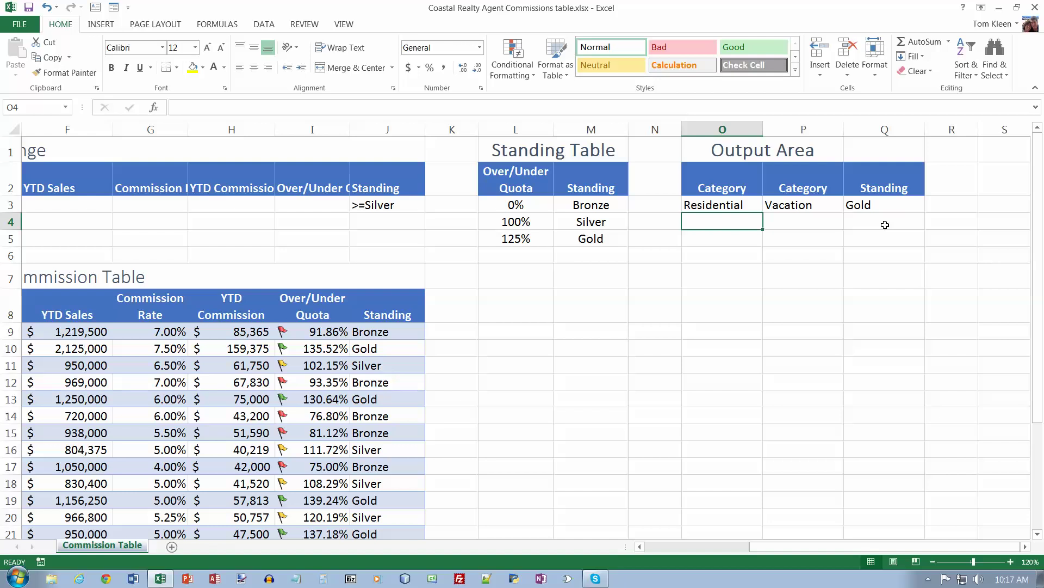
Step: Add the labels 'Avg. Residential Experience:' and 'Avg. Vacation Experience:' in column O
{"action": "key", "text": "Down"}
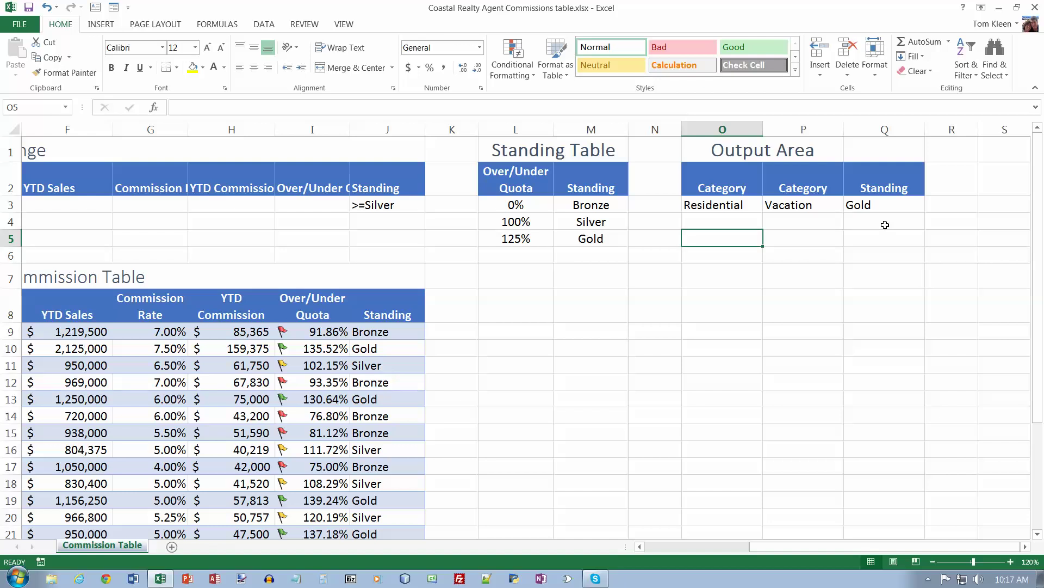
{"action": "type", "text": "Avg. R"}
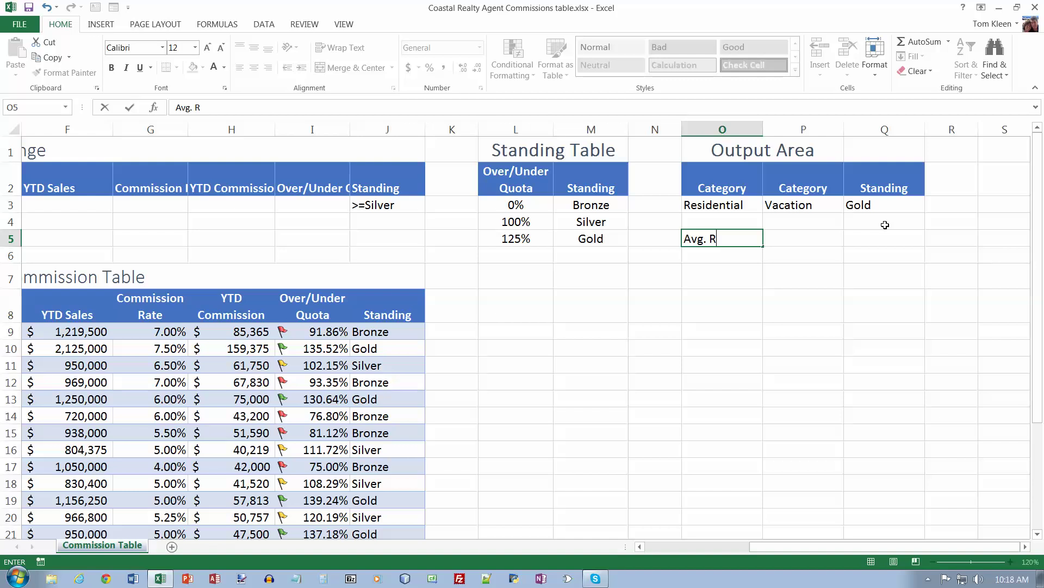
{"action": "type", "text": "esidential Expe"}
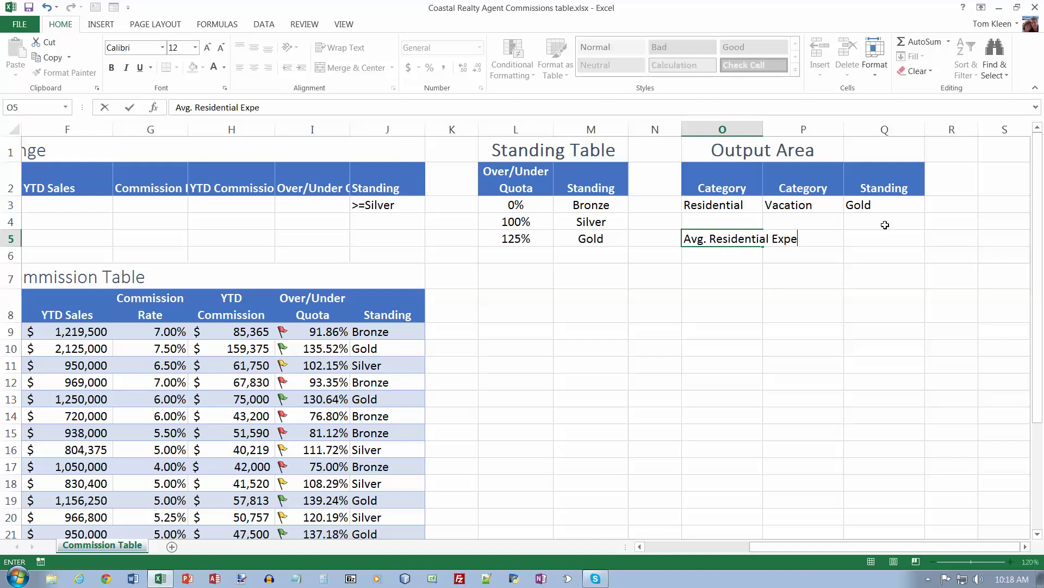
{"action": "type", "text": "rience:"}
{"action": "key", "text": "Return"}
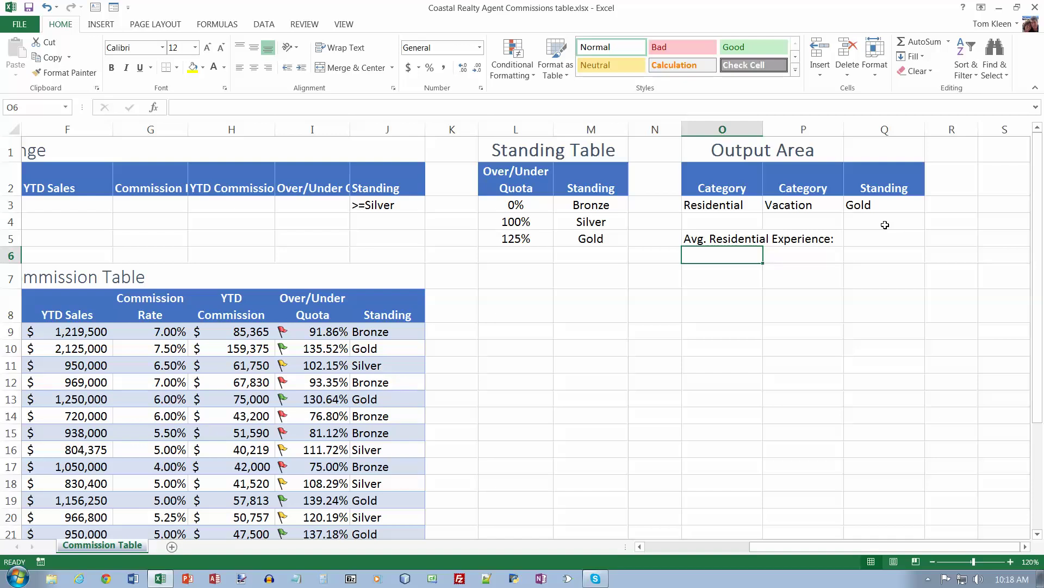
{"action": "type", "text": "Avg. A"}
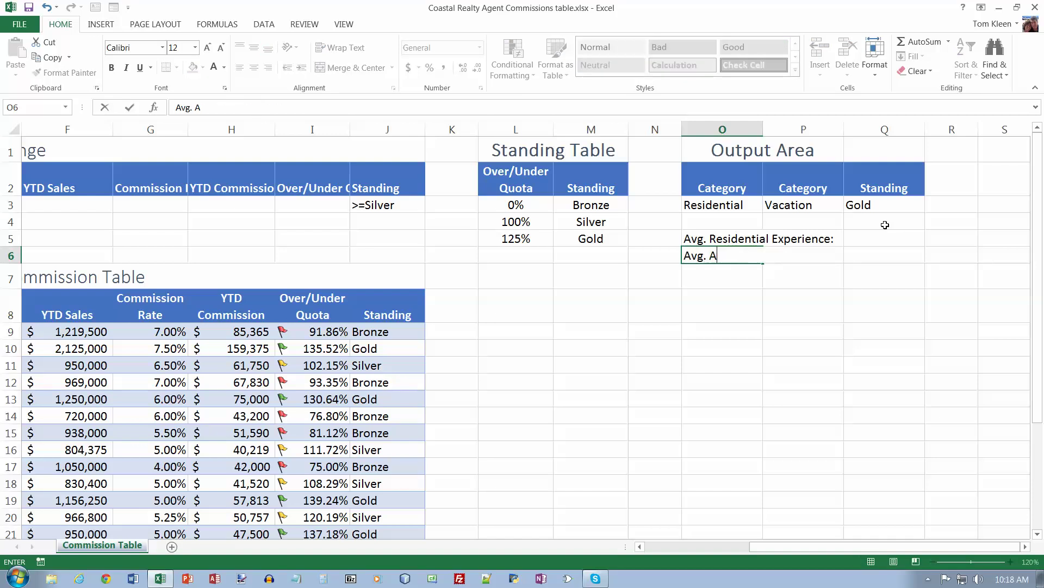
{"action": "key", "text": "BackSpace"}
{"action": "type", "text": "Vacation Experience:"}
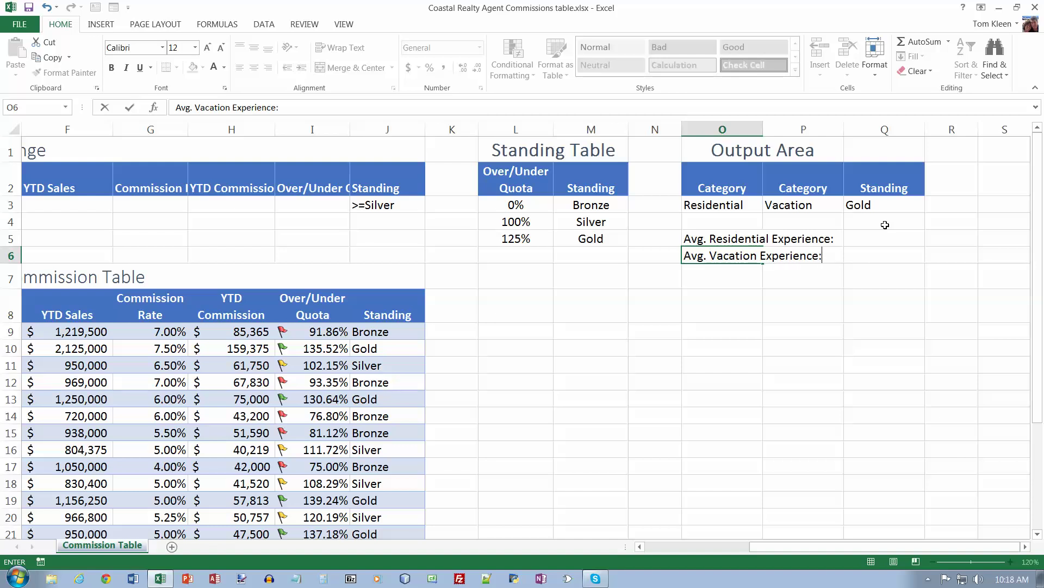
{"action": "key", "text": "Return"}
Step: Add the 'Gold Standing Count:' label, appending its missing colon
{"action": "type", "text": "G"}
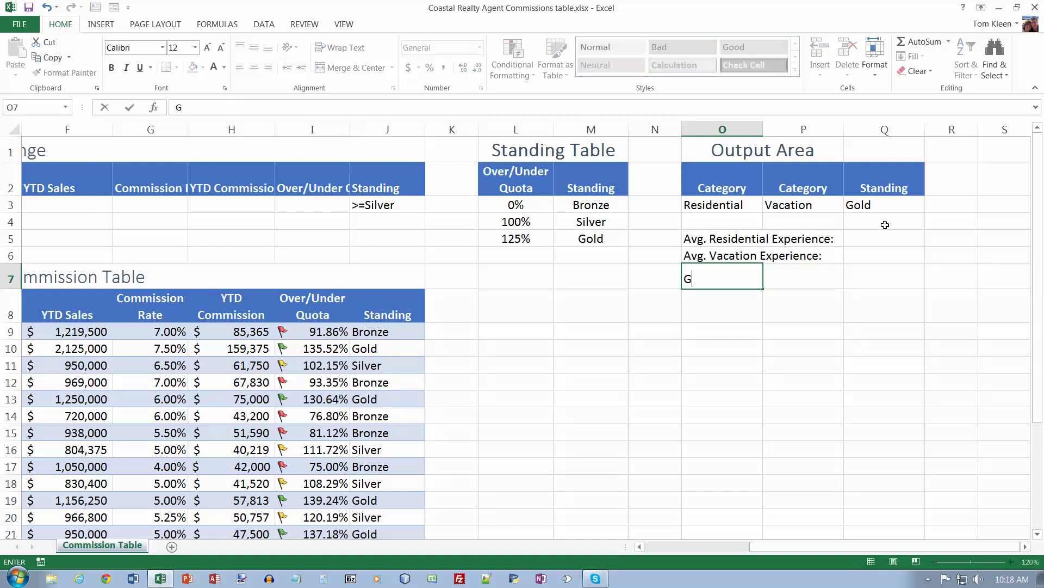
{"action": "type", "text": "old Standing Count"}
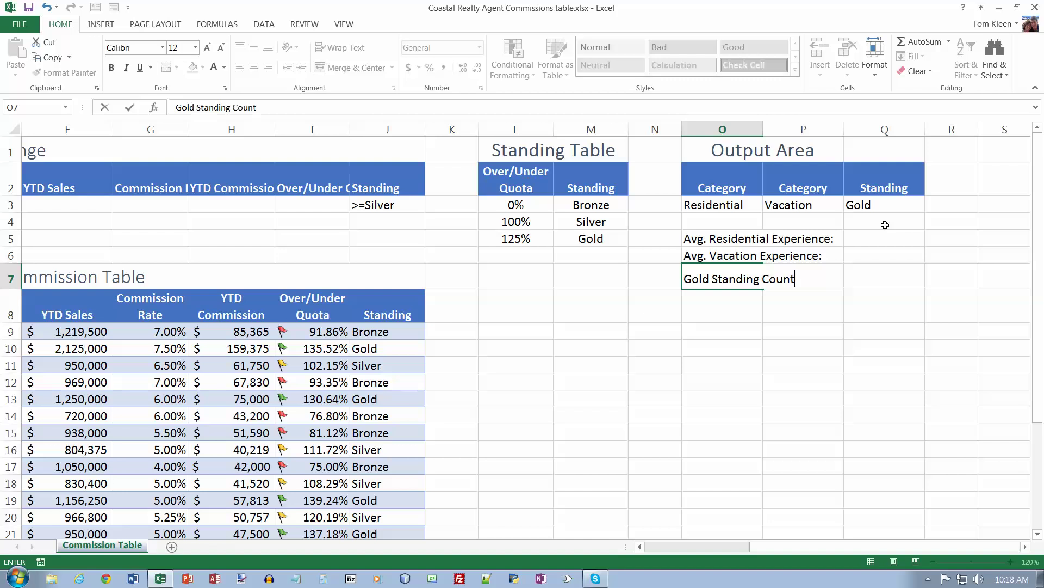
{"action": "key", "text": "ctrl+Return"}
{"action": "key", "text": "Return"}
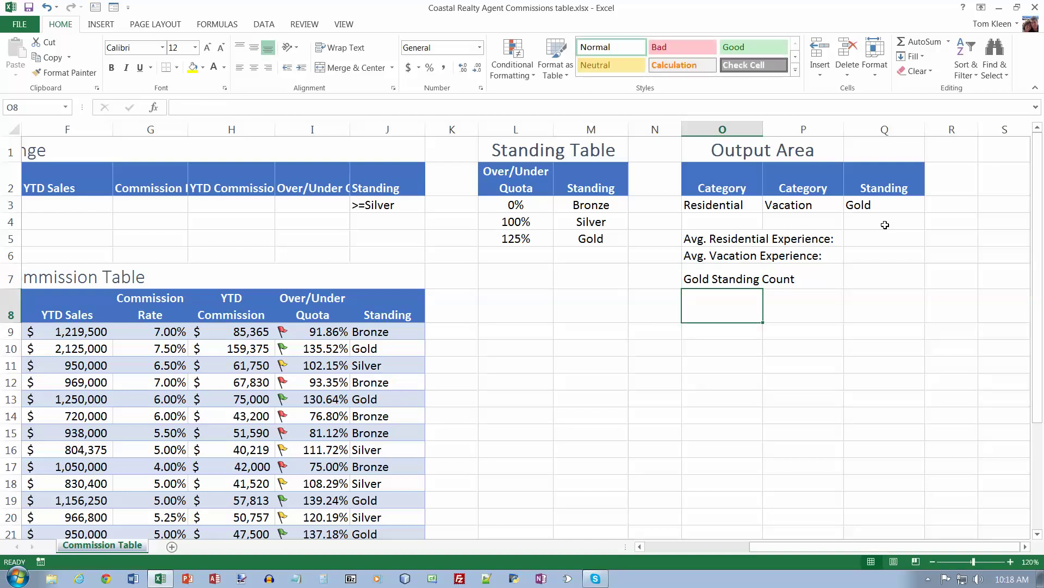
{"action": "key", "text": "Up"}
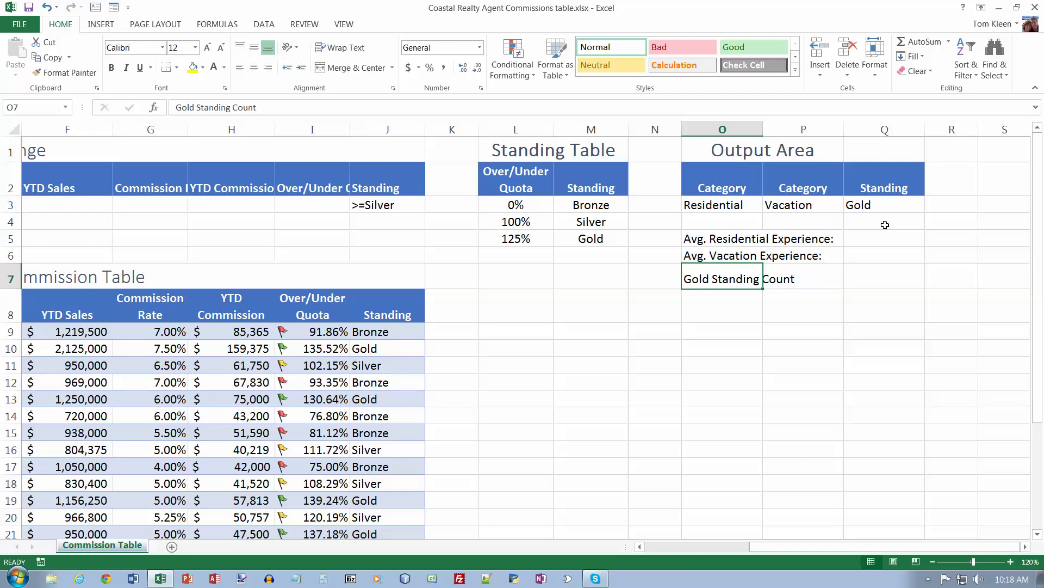
{"action": "key", "text": "End"}
{"action": "key", "text": "F2"}
{"action": "type", "text": ":"}
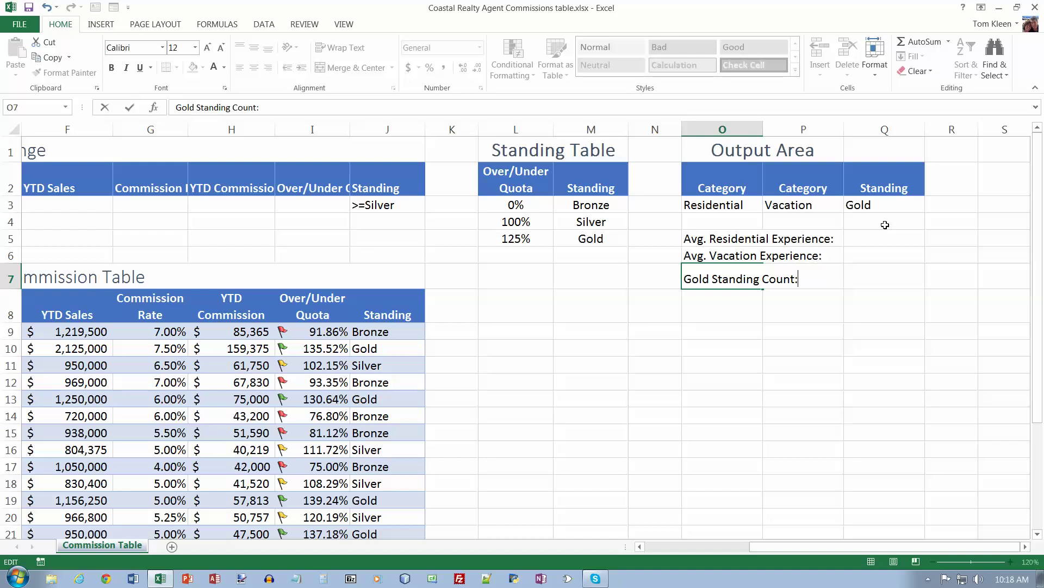
{"action": "key", "text": "Return"}
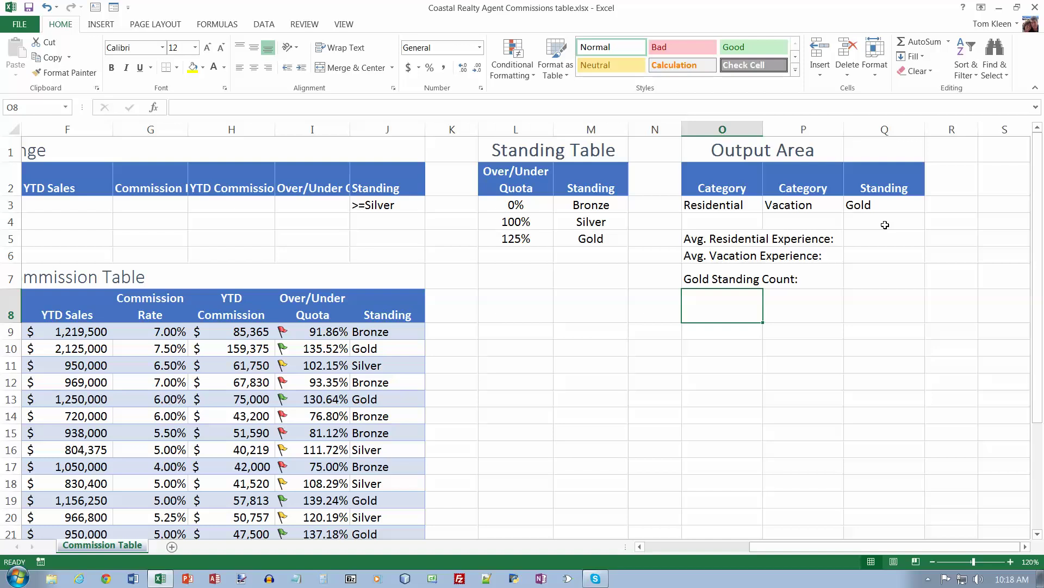
Step: Add the labels 'Gold YTD Commissions:' and 'Count of Residential Agents:', fixing the YTD typo
{"action": "type", "text": "Gold T"}
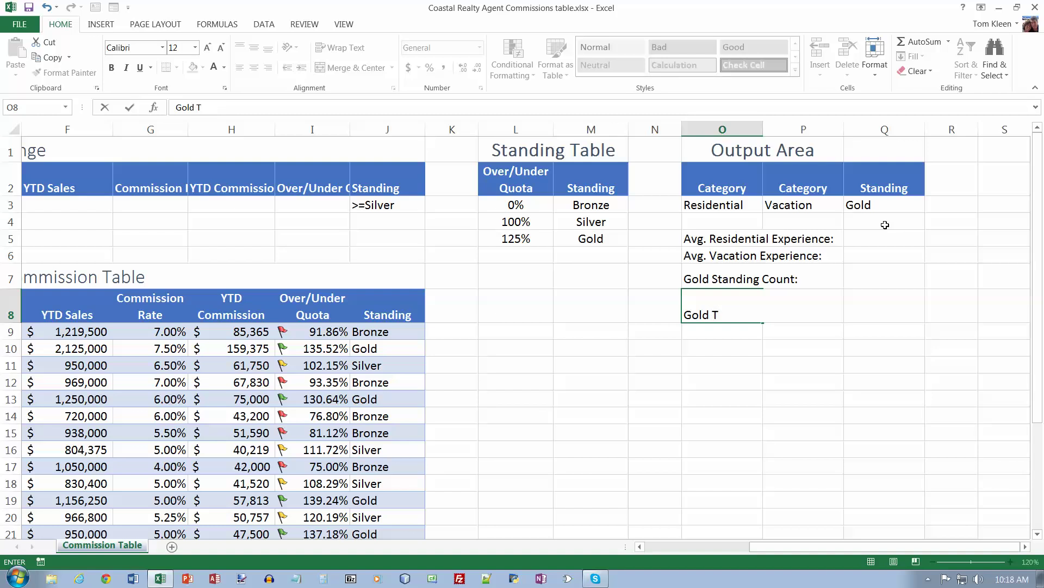
{"action": "key", "text": "BackSpace"}
{"action": "type", "text": "YTP"}
{"action": "key", "text": "BackSpace"}
{"action": "type", "text": "D Commissions:"}
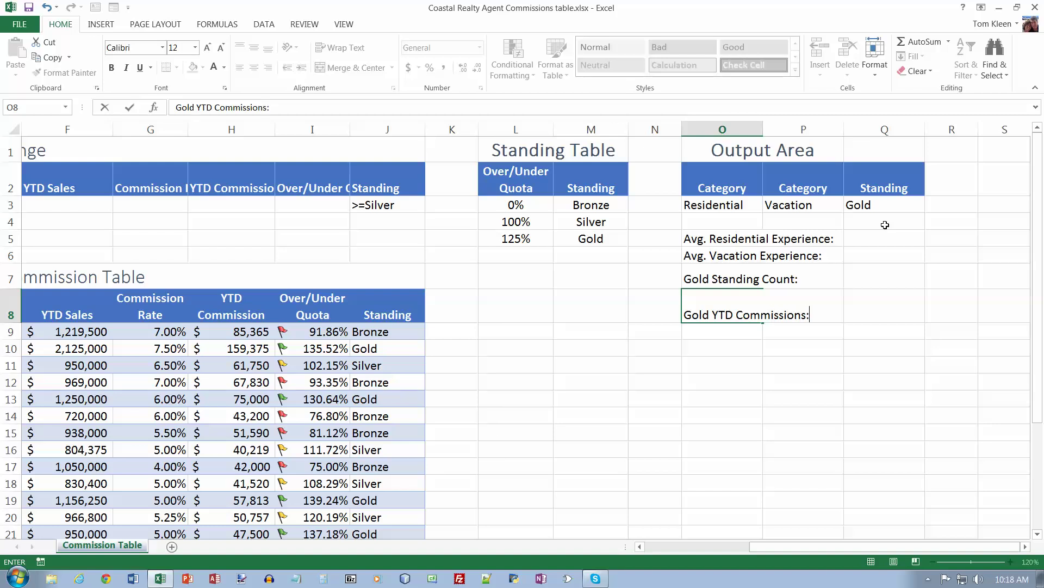
{"action": "key", "text": "Return"}
{"action": "type", "text": "Count"}
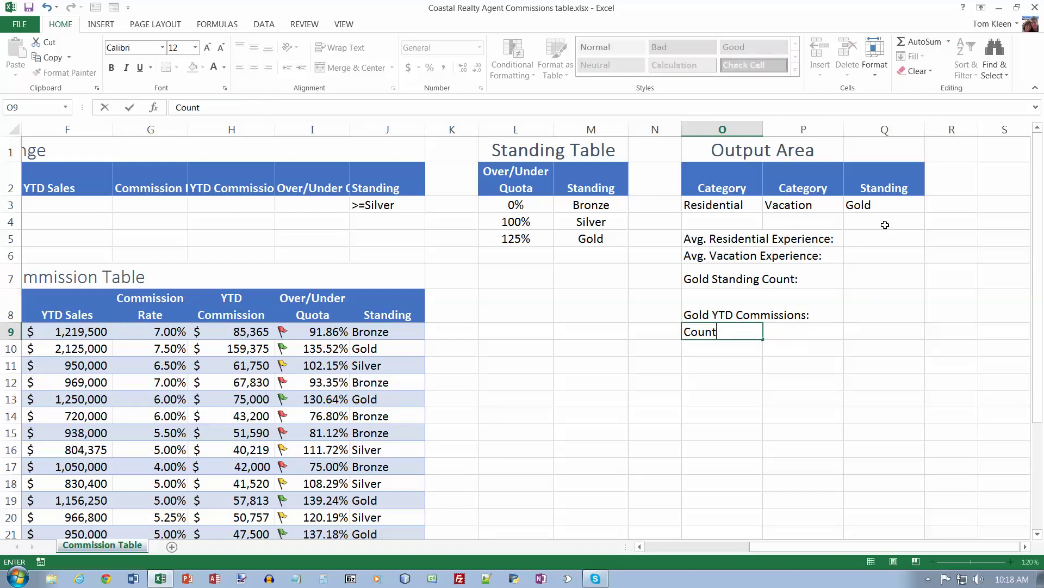
{"action": "type", "text": " of Residential Agents"}
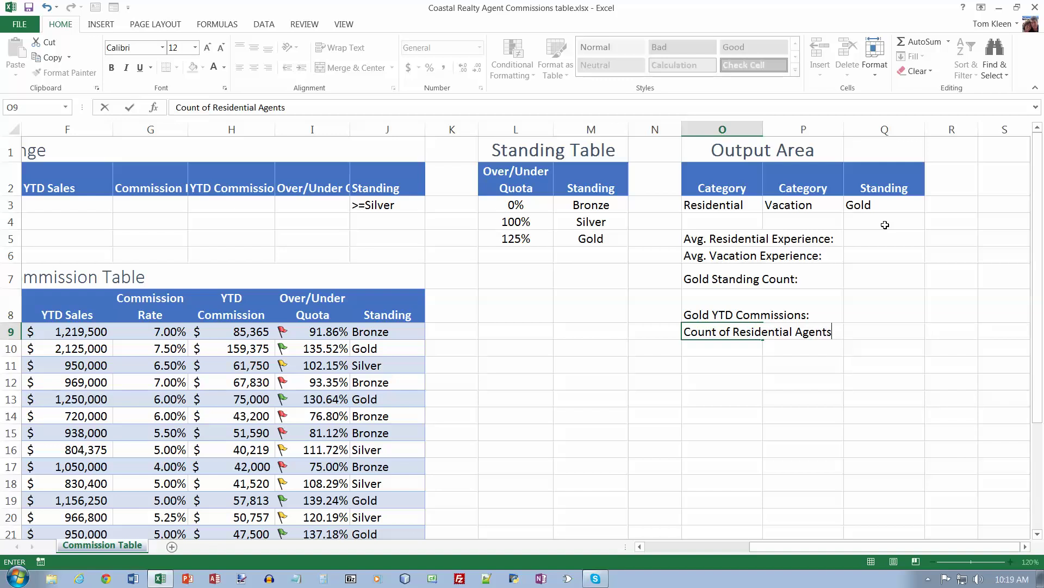
{"action": "type", "text": ":"}
{"action": "key", "text": "Return"}
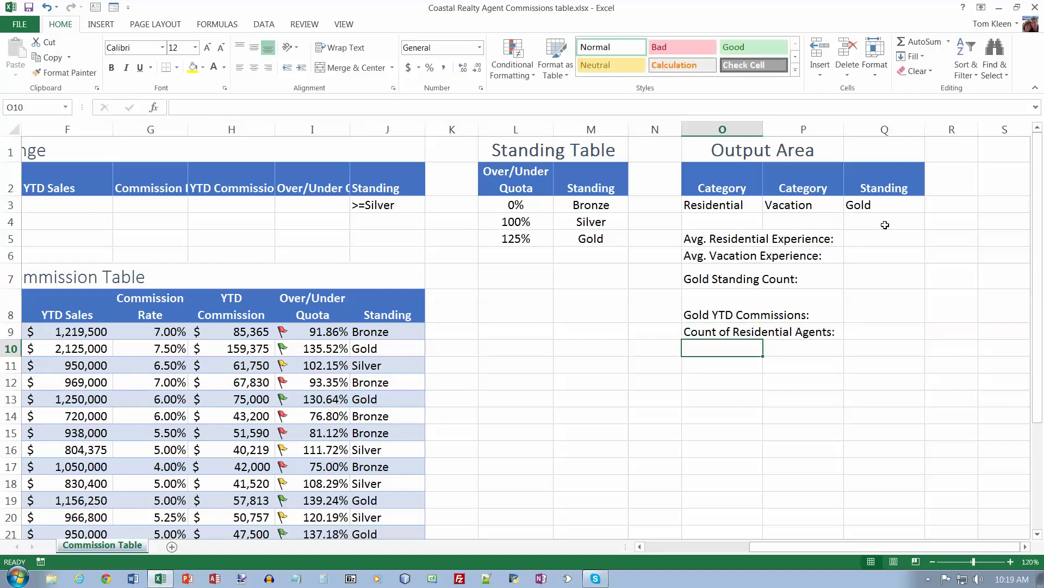
Step: Add the labels 'Name:' and 'YTD Commission:' below them
{"action": "type", "text": "Name:"}
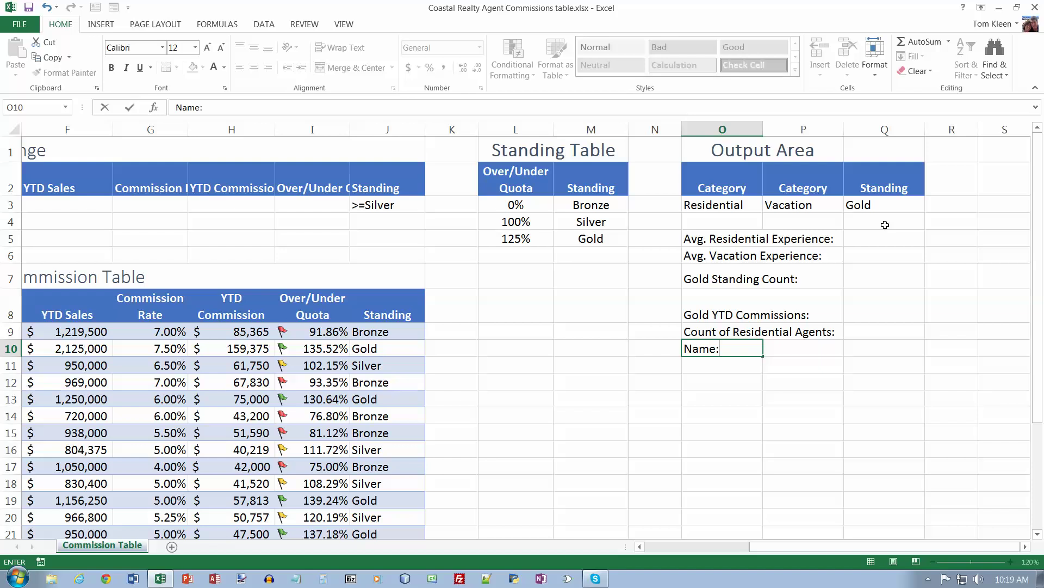
{"action": "key", "text": "Return"}
{"action": "type", "text": "YTD C"}
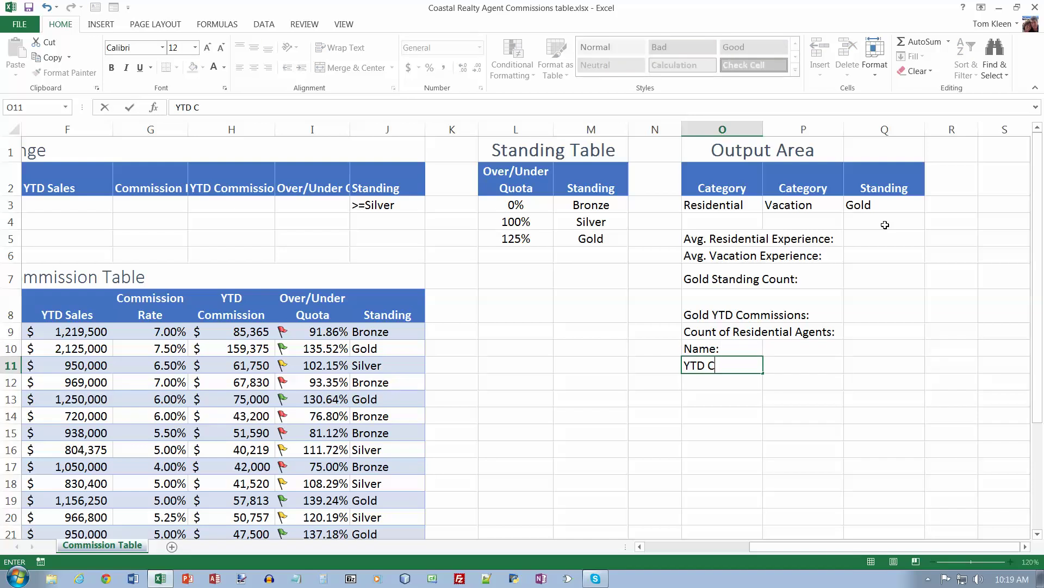
{"action": "type", "text": "ommission:"}
{"action": "key", "text": "ctrl+Return"}
{"action": "key", "text": "Return"}
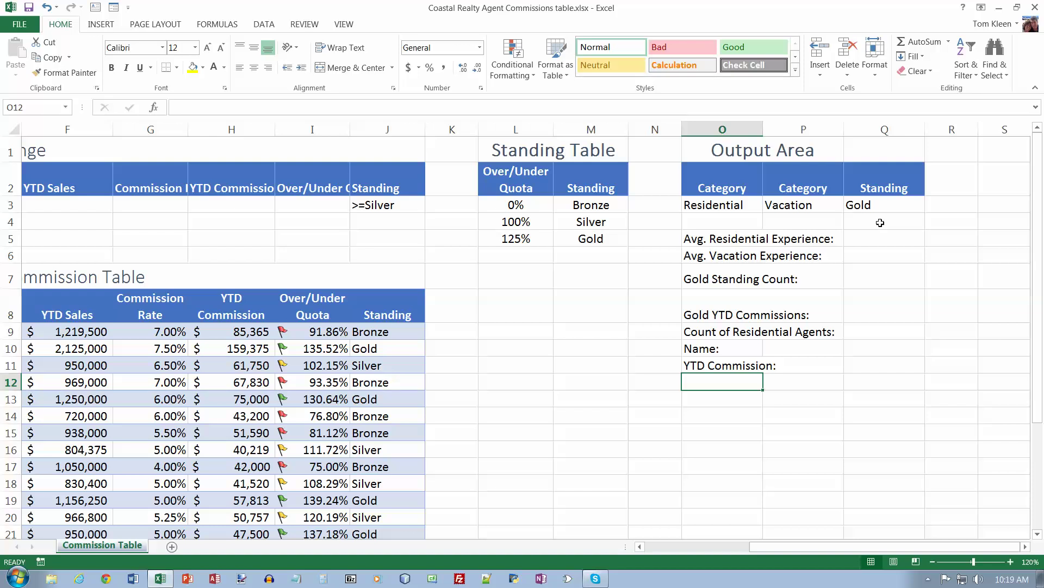
Step: Make the Output Area block O3:Q11 bold
{"action": "left_click", "coordinate": [725, 205]}
{"action": "left_click_drag", "start_coordinate": [725, 205], "coordinate": [883, 359]}
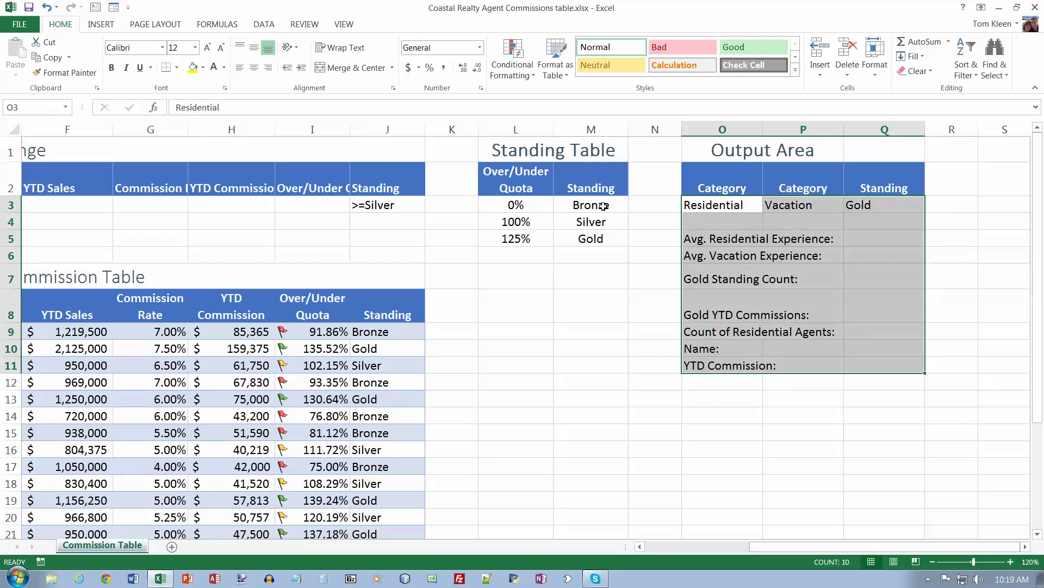
{"action": "left_click", "coordinate": [112, 68]}
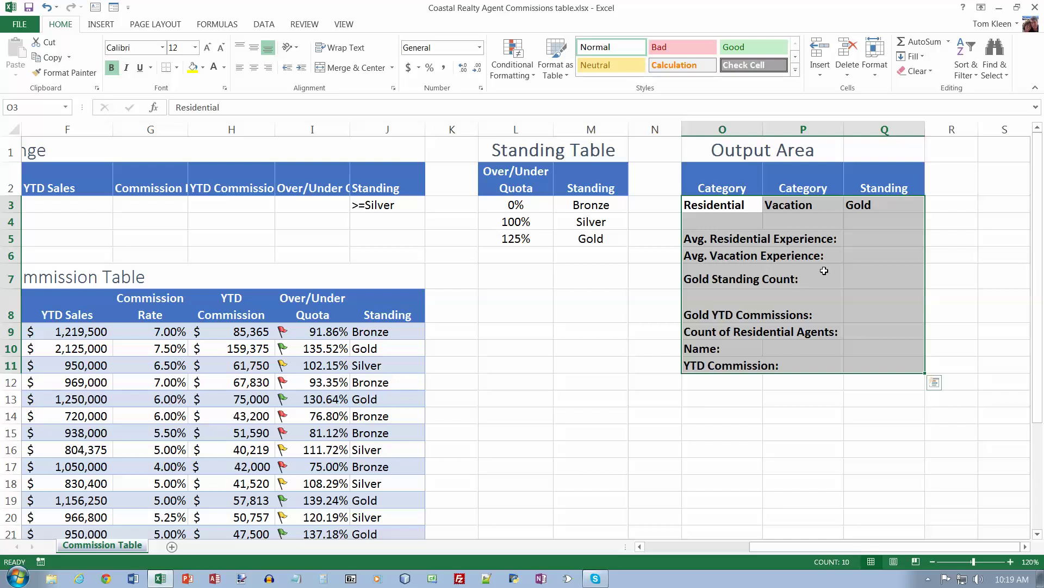
Step: Start a DAVERAGE database function in cell Q5
{"action": "left_click", "coordinate": [886, 238]}
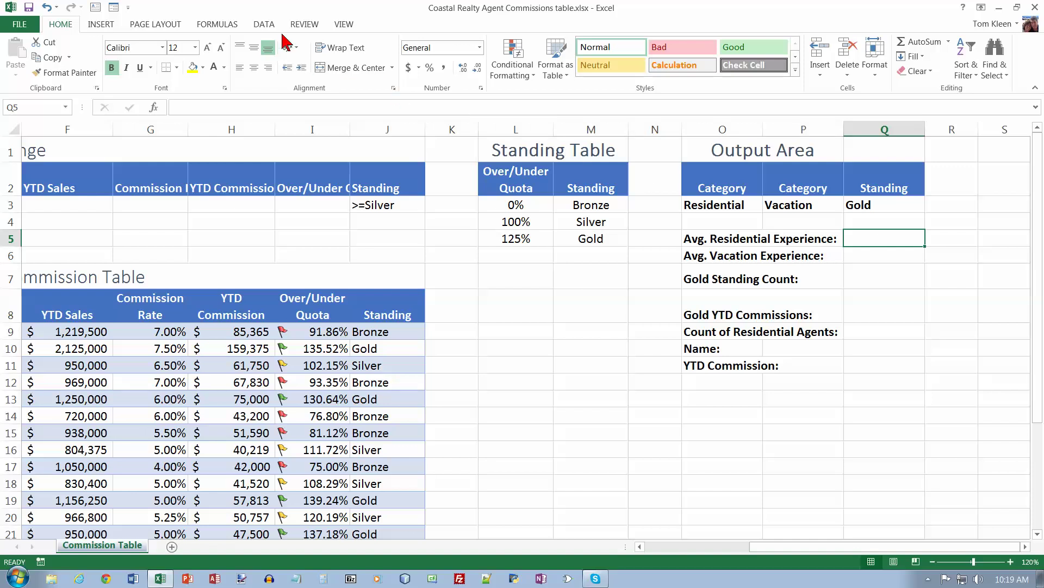
{"action": "left_click", "coordinate": [223, 26]}
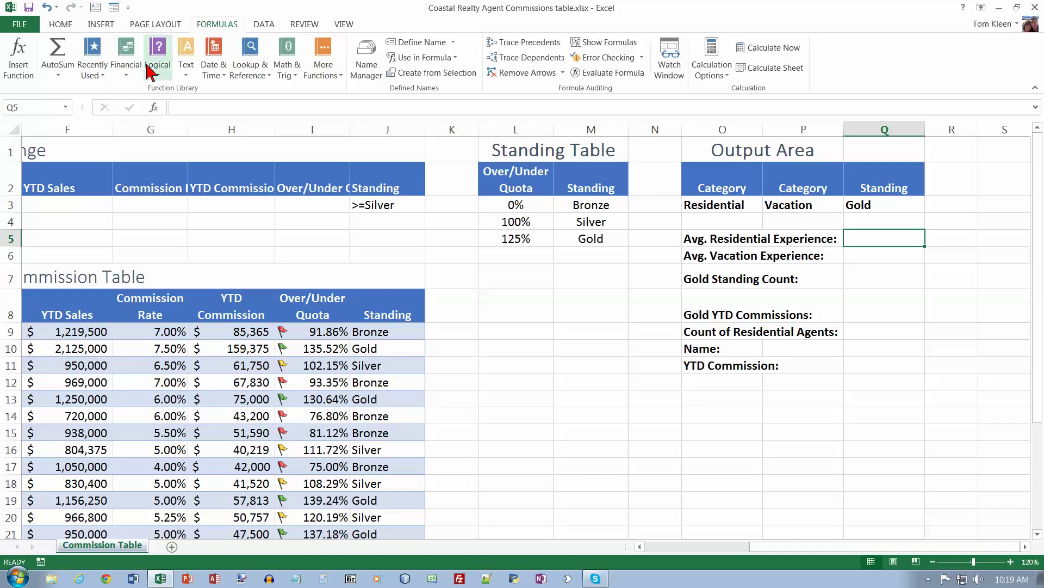
{"action": "left_click", "coordinate": [18, 60]}
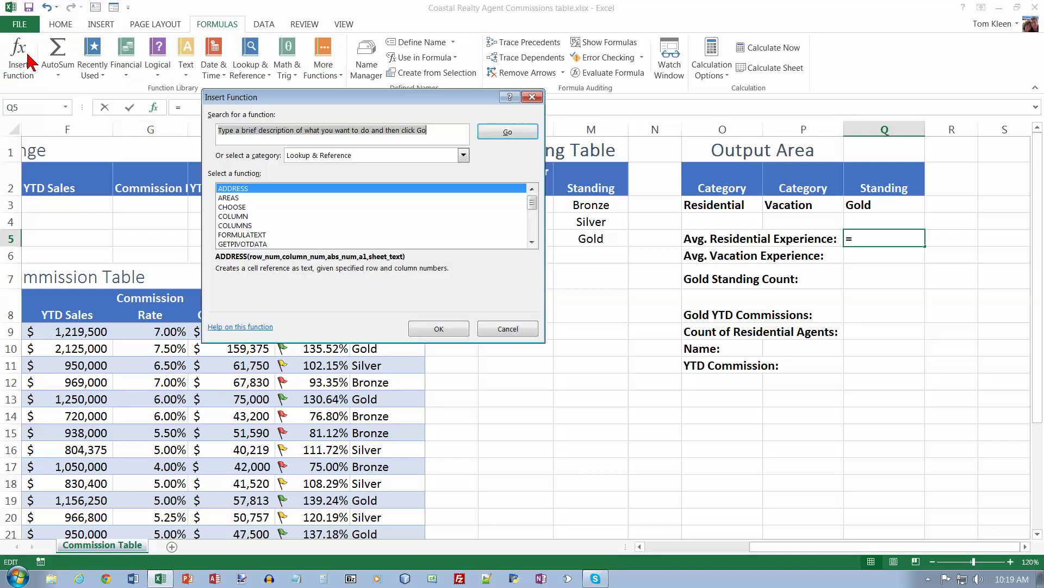
{"action": "left_click", "coordinate": [462, 156]}
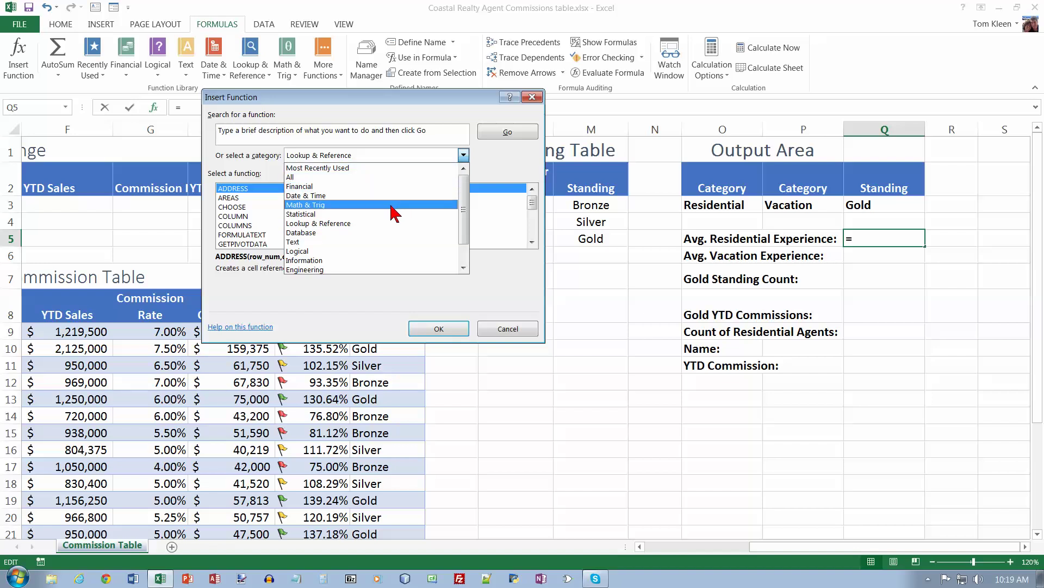
{"action": "left_click", "coordinate": [379, 233]}
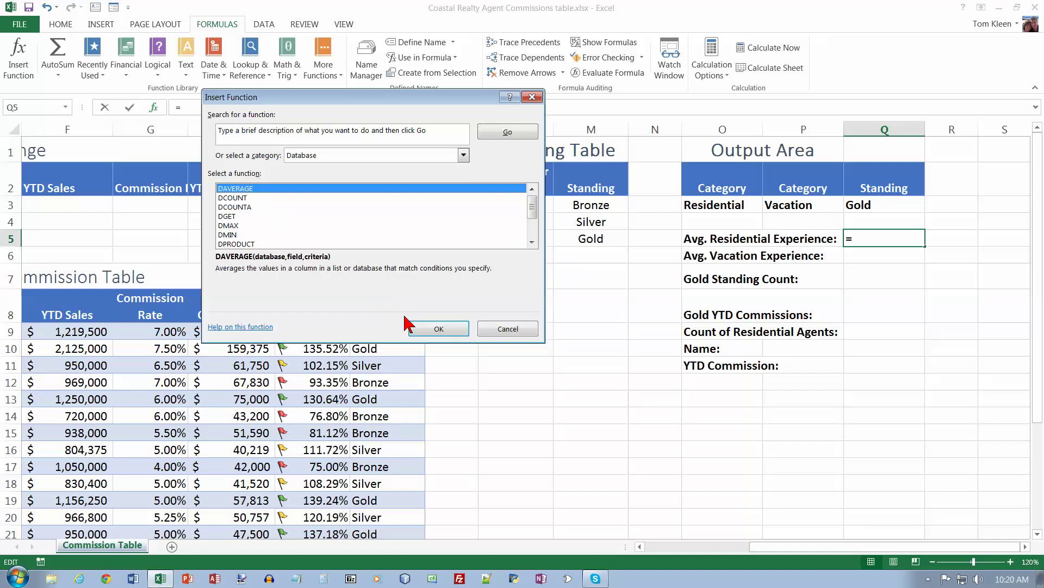
{"action": "left_click", "coordinate": [441, 329]}
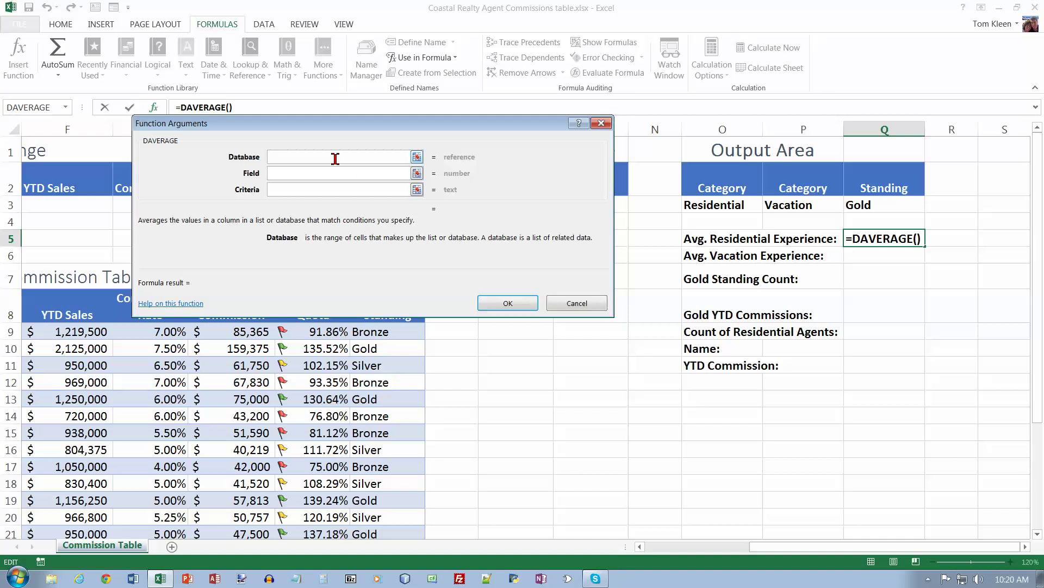
Step: Give DAVERAGE database a8:j21, field Experience and criteria o2:03
{"action": "left_click_drag", "start_coordinate": [346, 135], "coordinate": [405, 119]}
{"action": "type", "text": "a"}
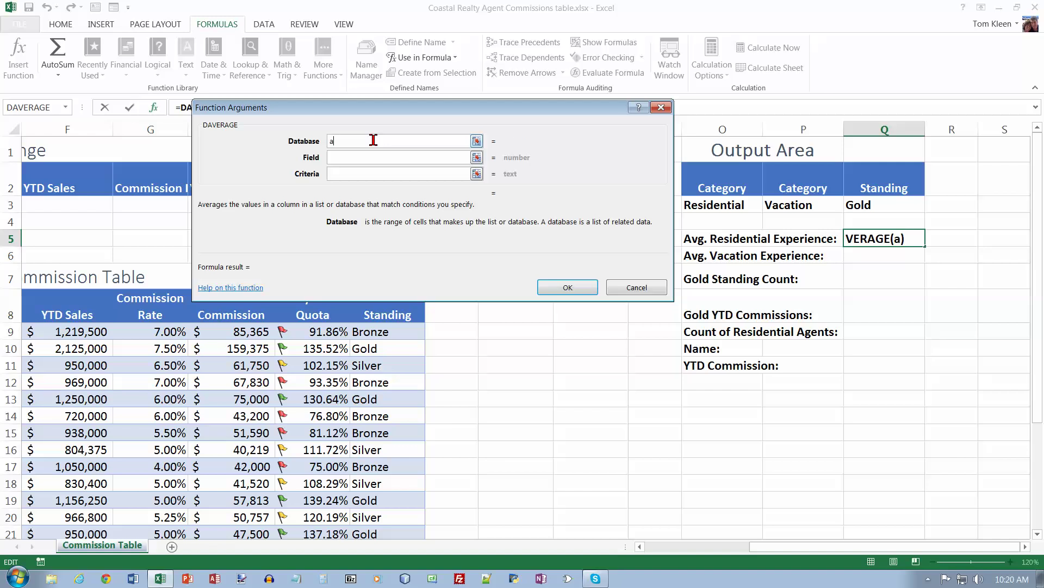
{"action": "type", "text": "8:j21"}
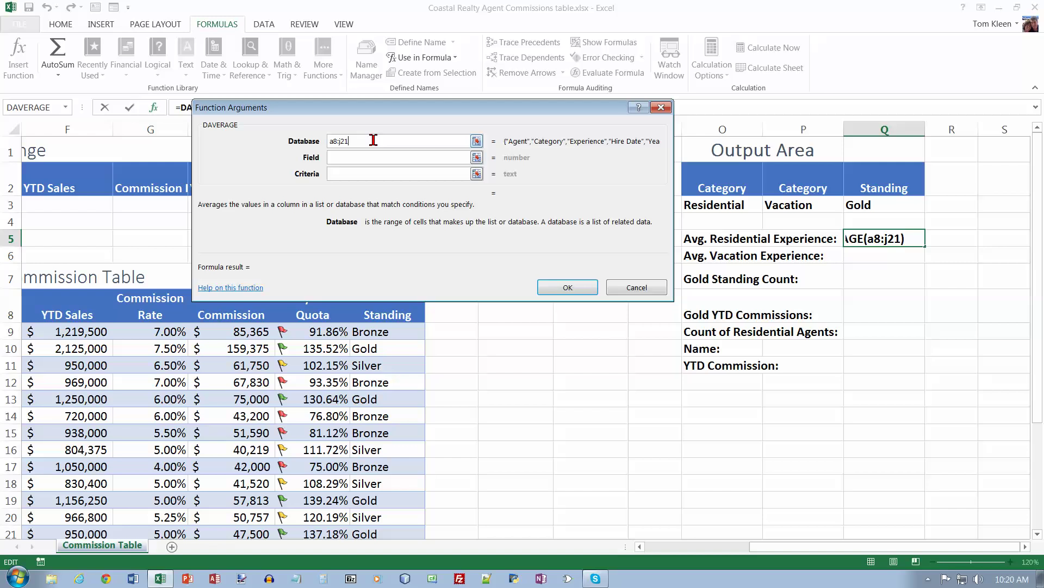
{"action": "key", "text": "Tab"}
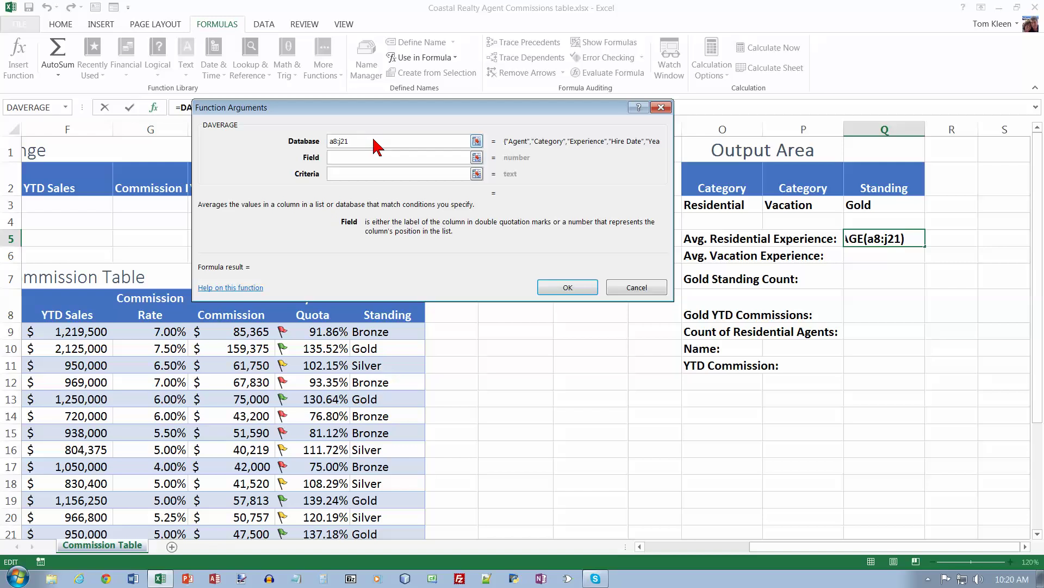
{"action": "type", "text": "Ex"}
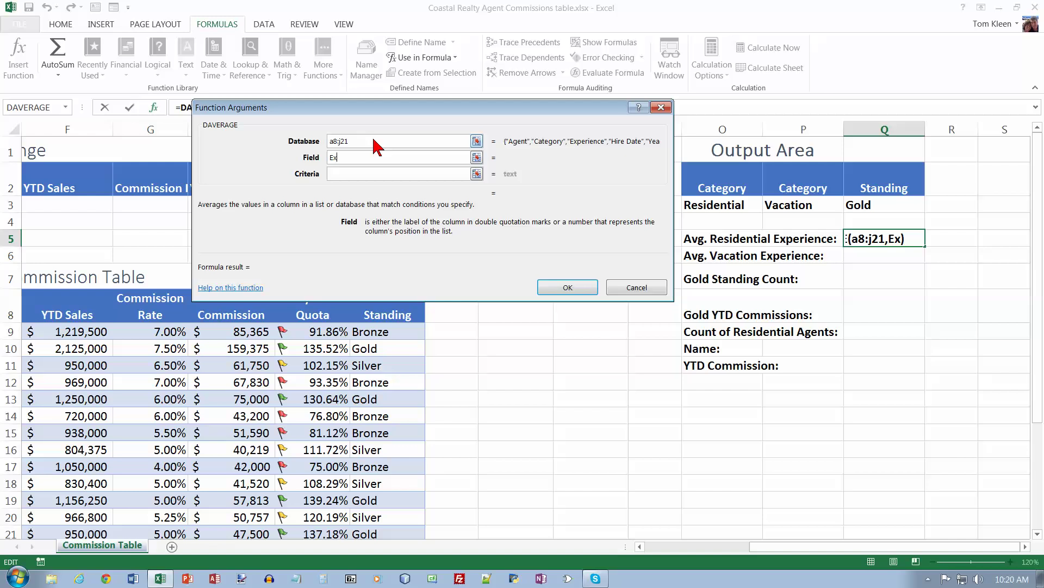
{"action": "type", "text": "perience"}
{"action": "key", "text": "Tab"}
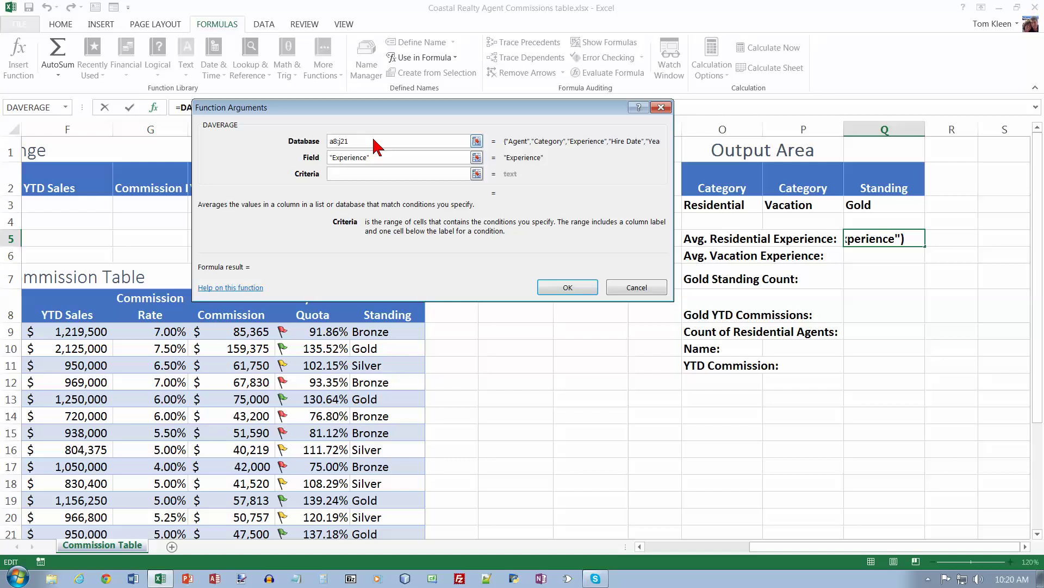
{"action": "type", "text": "o2:03"}
{"action": "key", "text": "Return"}
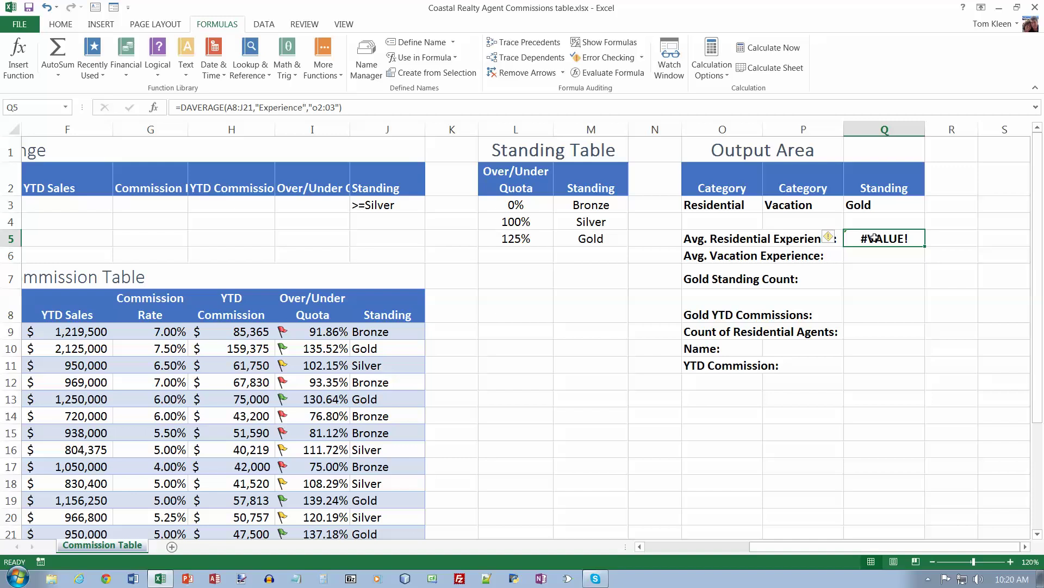
Step: Remove the quotes around the criteria range in Q5's DAVERAGE formula
{"action": "left_click", "coordinate": [339, 107]}
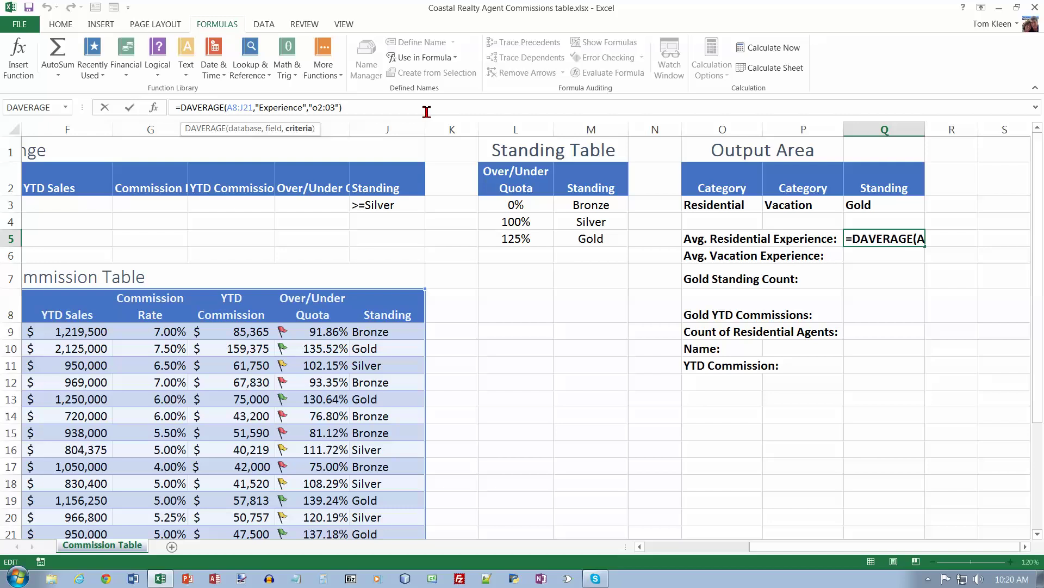
{"action": "key", "text": "BackSpace"}
{"action": "key", "text": "BackSpace"}
{"action": "type", "text": ")"}
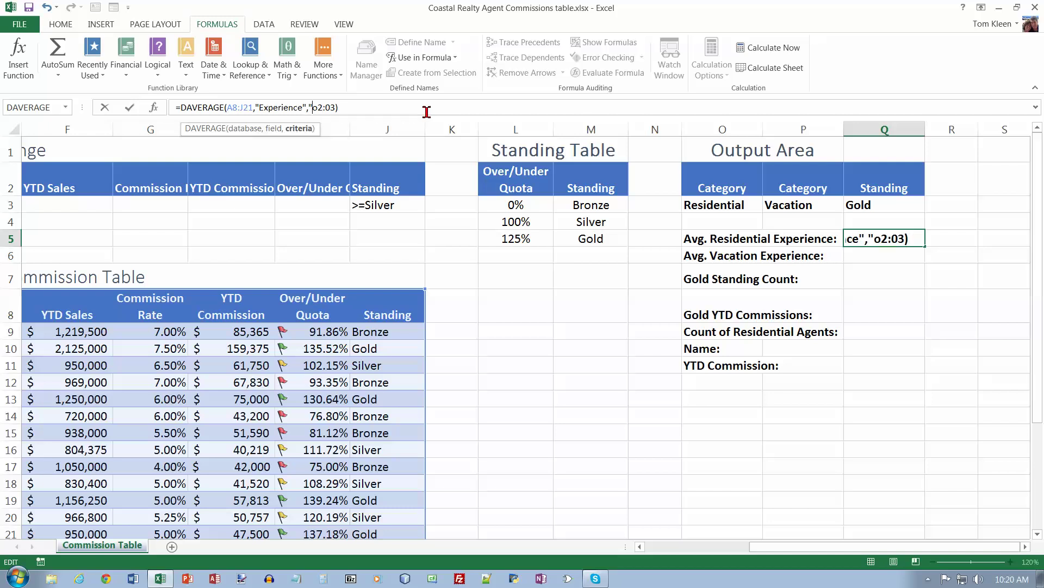
{"action": "key", "text": "Left"}
{"action": "key", "text": "Left"}
{"action": "key", "text": "Left"}
{"action": "key", "text": "Left"}
{"action": "key", "text": "Left"}
{"action": "key", "text": "Left"}
{"action": "key", "text": "BackSpace"}
{"action": "key", "text": "Return"}
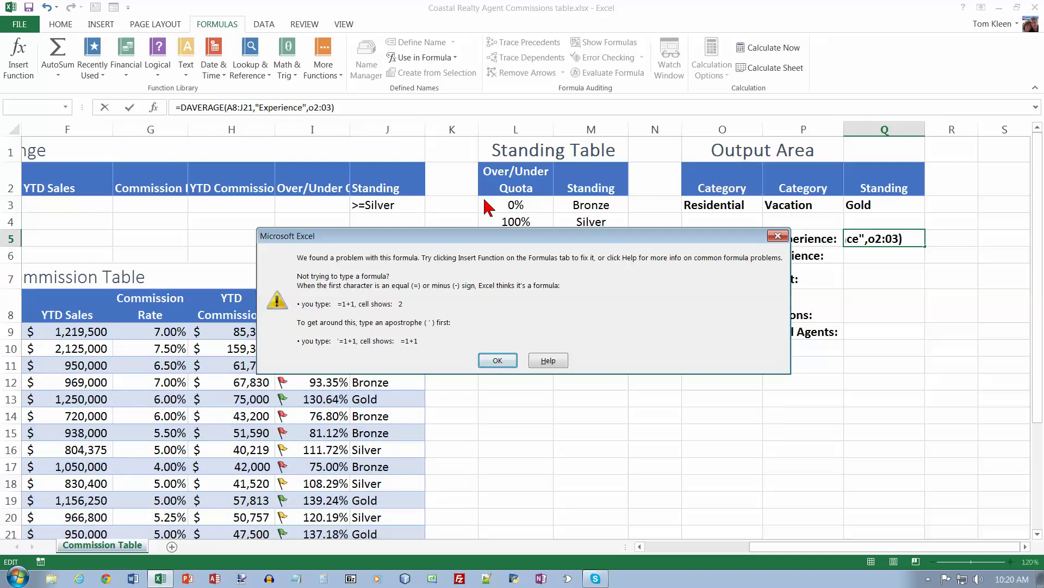
{"action": "left_click", "coordinate": [497, 360]}
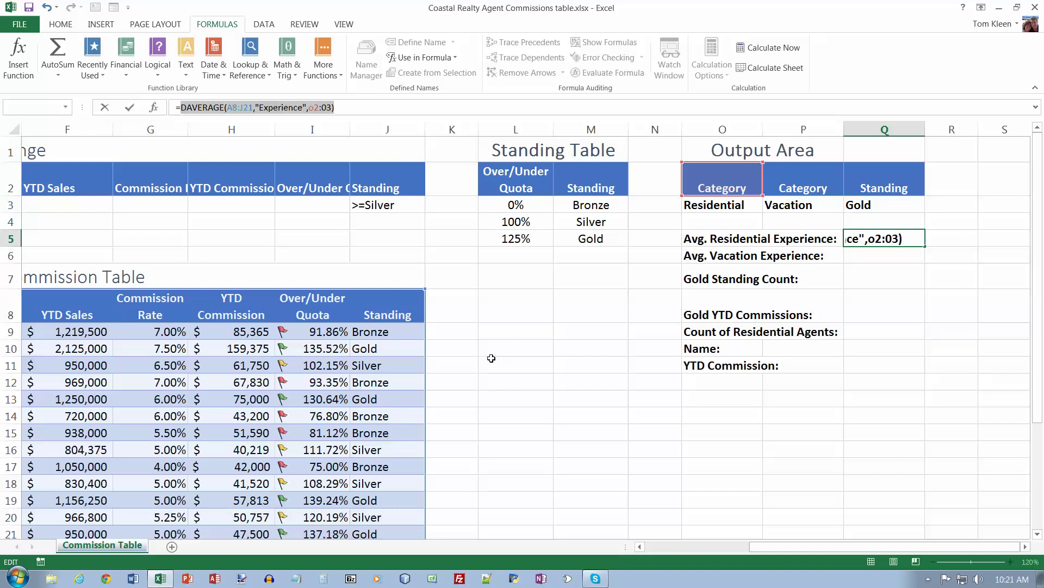
Step: Change the criteria range from O2:03 to O2:O3 so Q5 shows 4.6
{"action": "left_click", "coordinate": [323, 108]}
{"action": "key", "text": "BackSpace"}
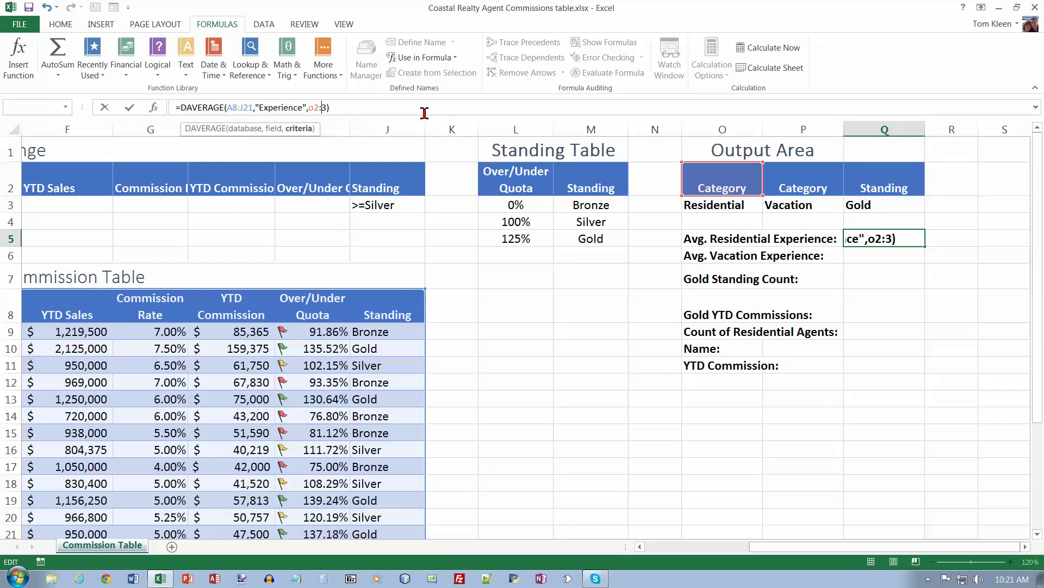
{"action": "type", "text": "o"}
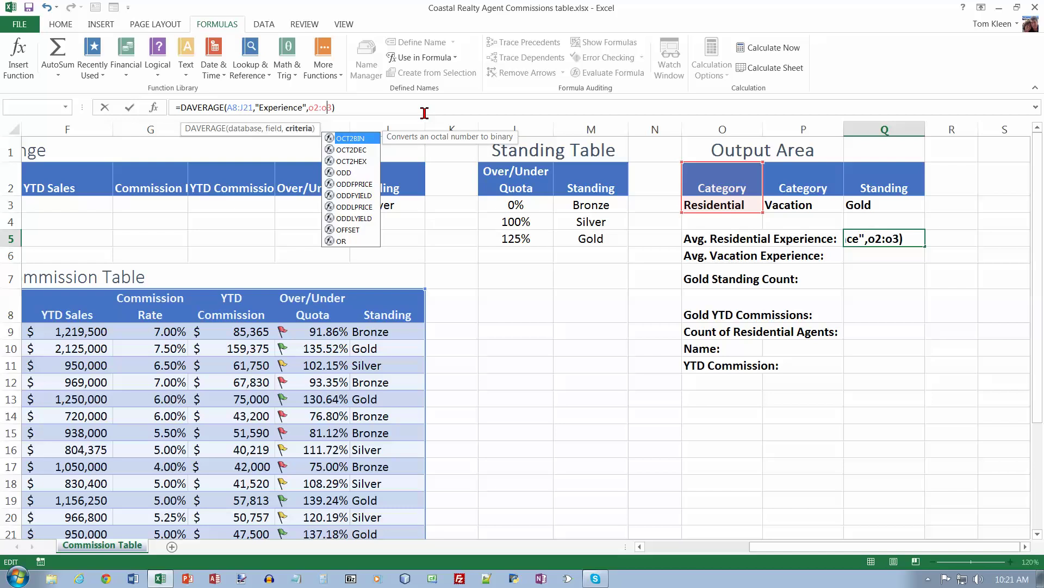
{"action": "key", "text": "Return"}
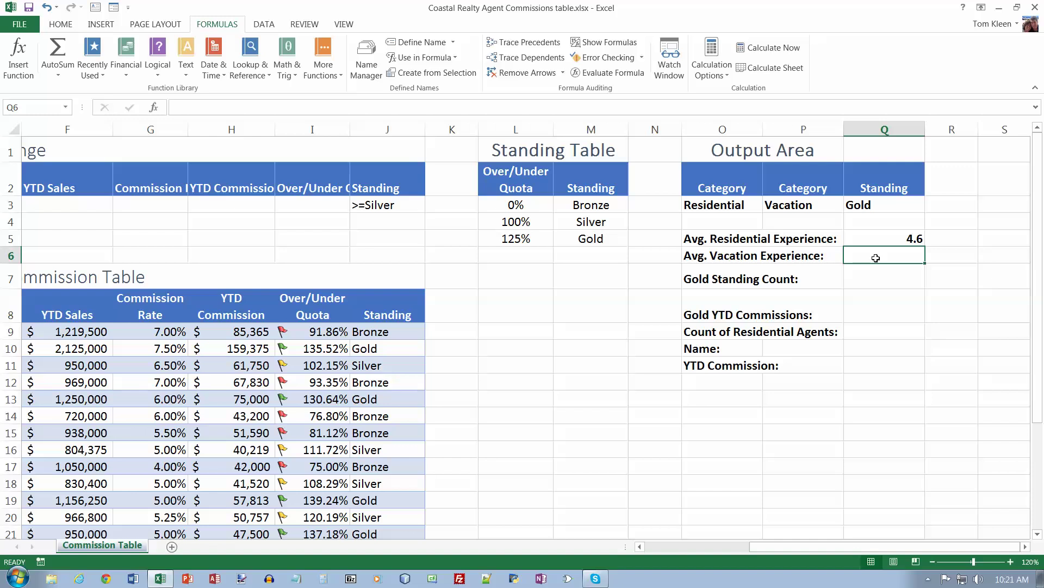
Step: Enter a DAVERAGE in Q6 over A8:J21 with field Experience and criteria P2:P3
{"action": "left_click", "coordinate": [23, 61]}
{"action": "left_click", "coordinate": [334, 173]}
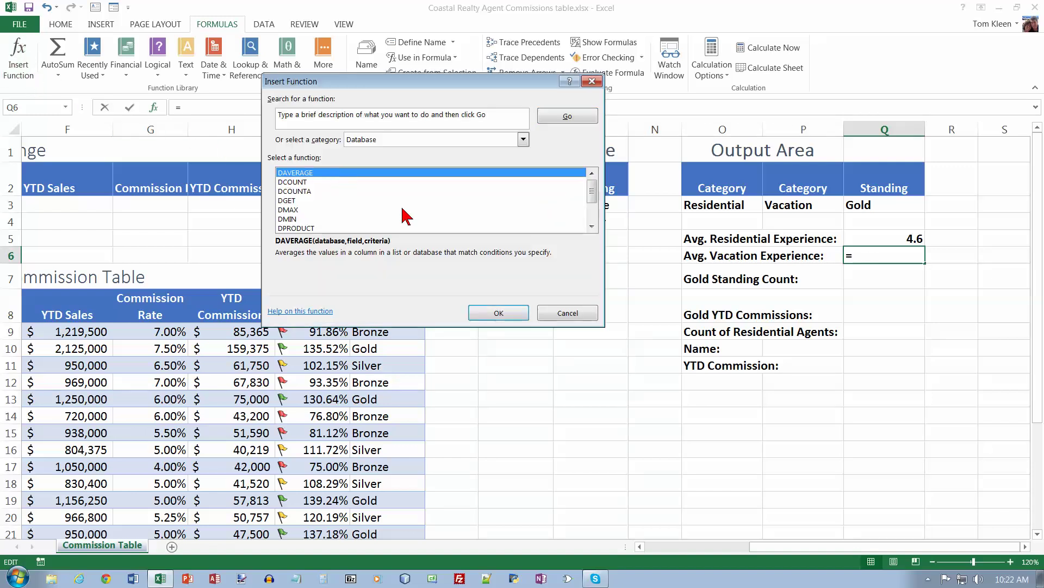
{"action": "left_click", "coordinate": [503, 312]}
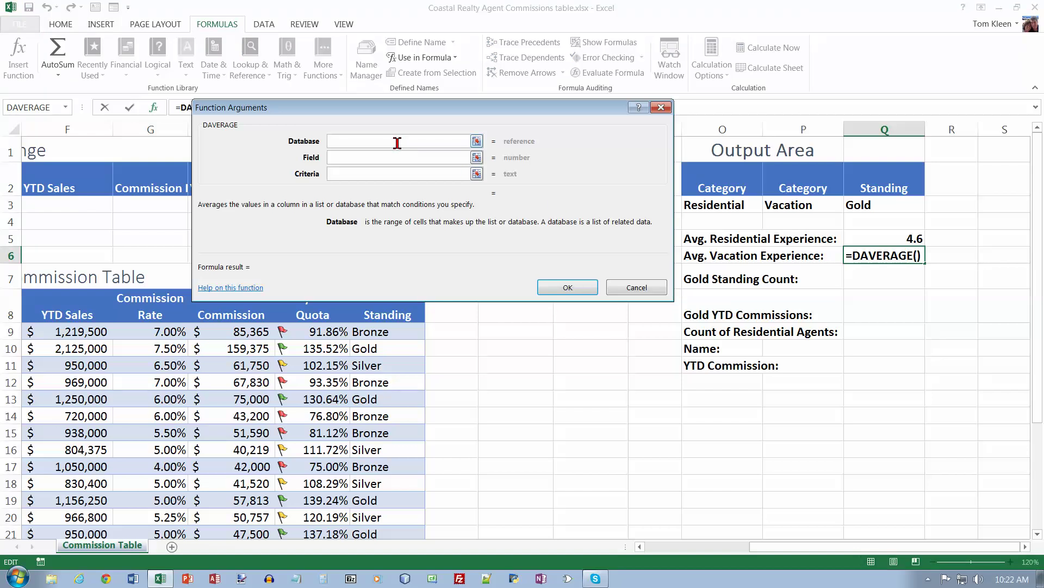
{"action": "type", "text": "a8:j21"}
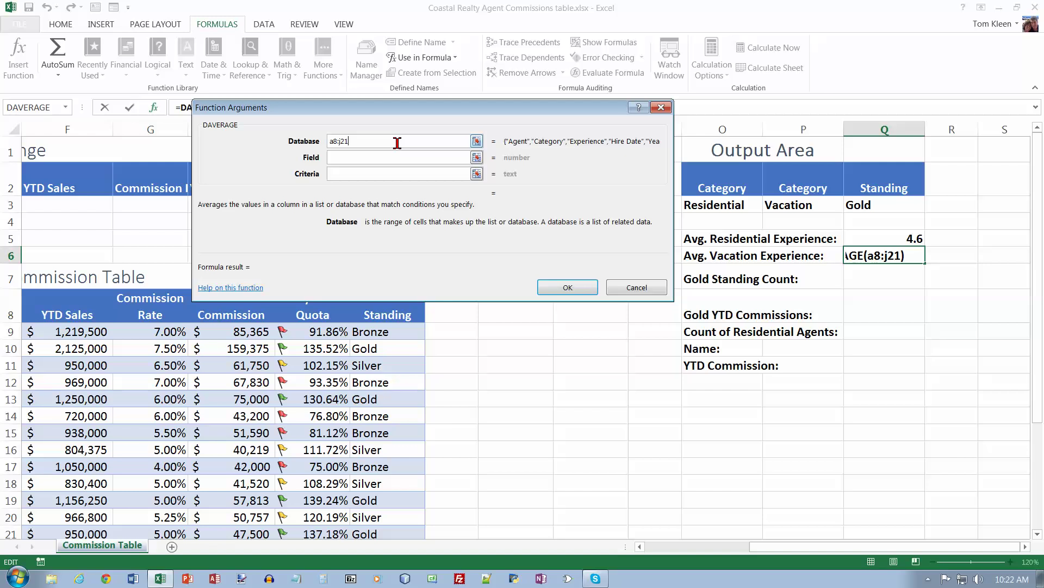
{"action": "key", "text": "Tab"}
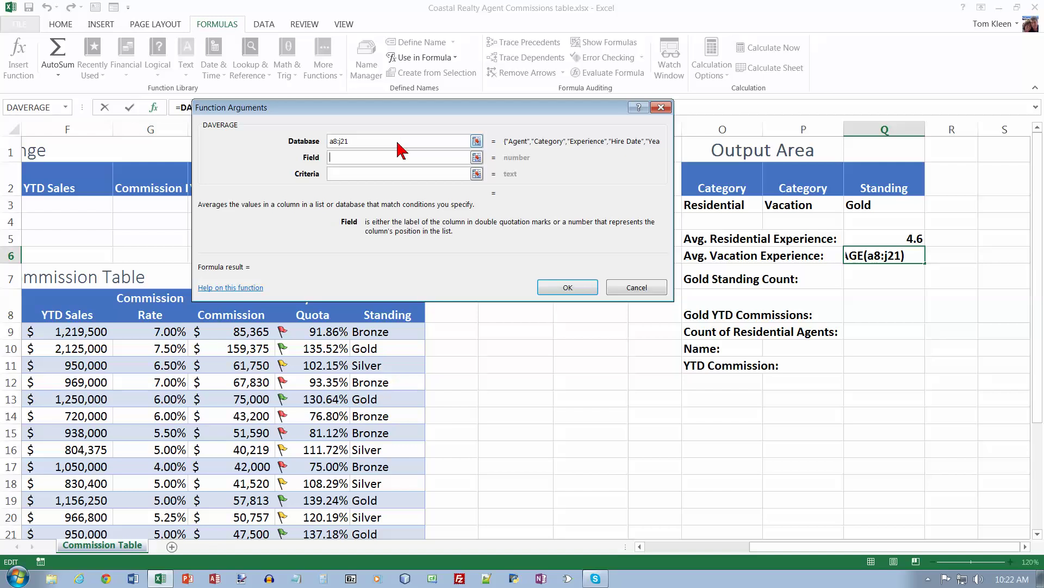
{"action": "type", "text": "Exp"}
{"action": "type", "text": "e"}
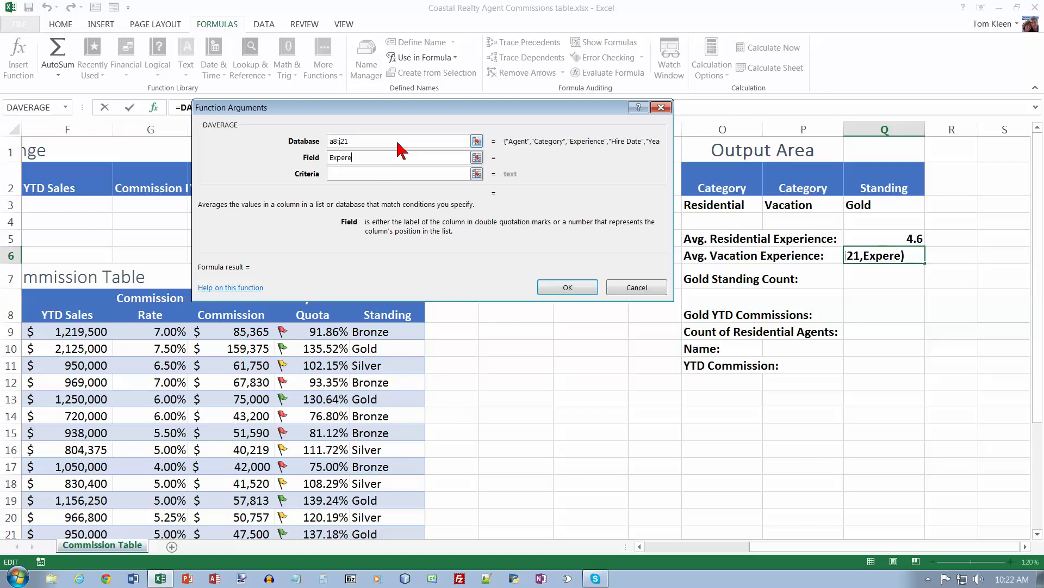
{"action": "key", "text": "BackSpace"}
{"action": "type", "text": "ience"}
{"action": "key", "text": "Tab"}
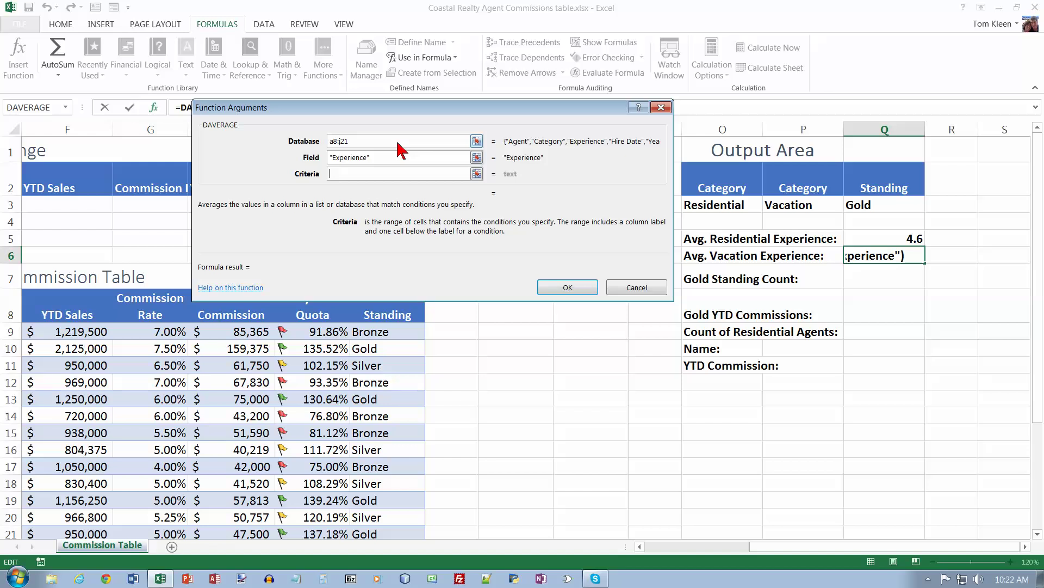
{"action": "type", "text": "p2:p3"}
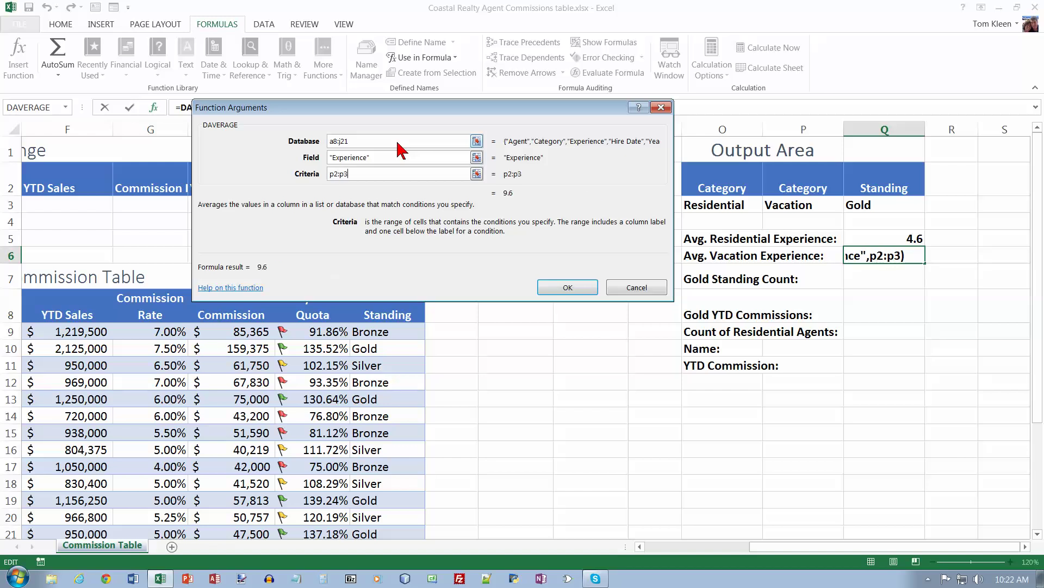
{"action": "left_click", "coordinate": [572, 286]}
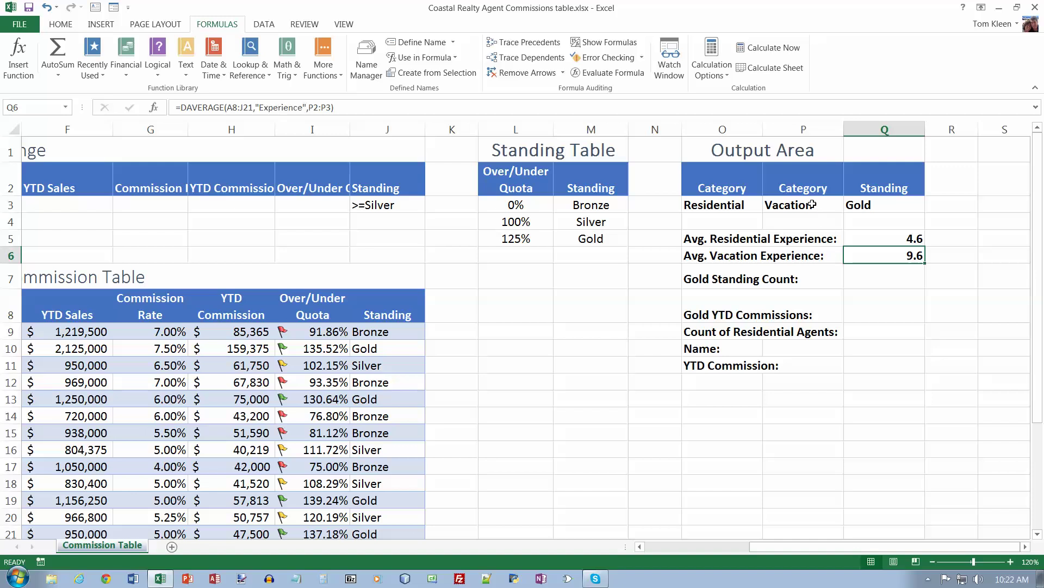
Step: Check the Vacation criteria P2:P3 against Q6's 9.6 result
{"action": "left_click_drag", "start_coordinate": [813, 188], "coordinate": [812, 205]}
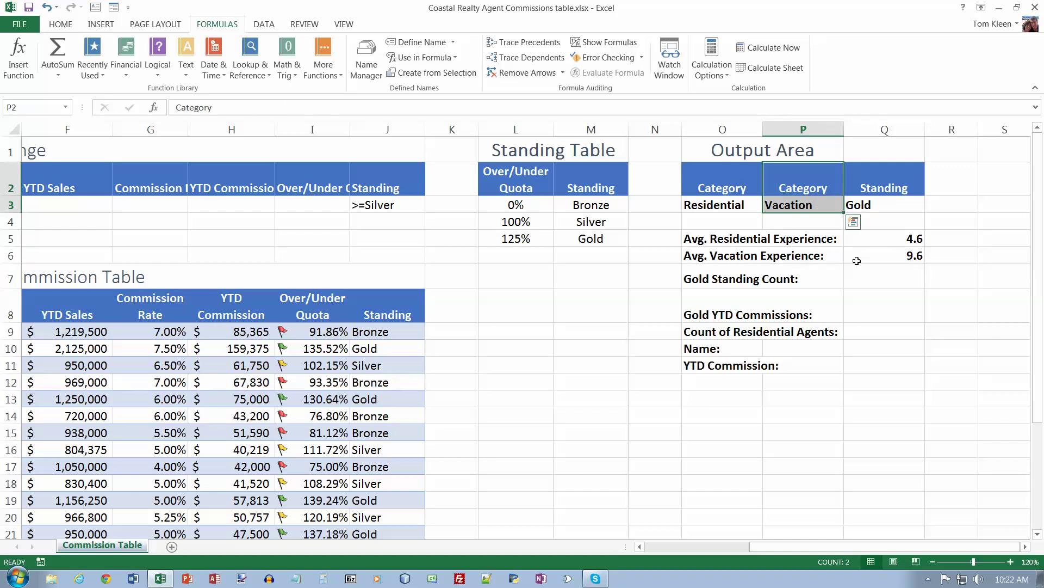
{"action": "left_click", "coordinate": [890, 258]}
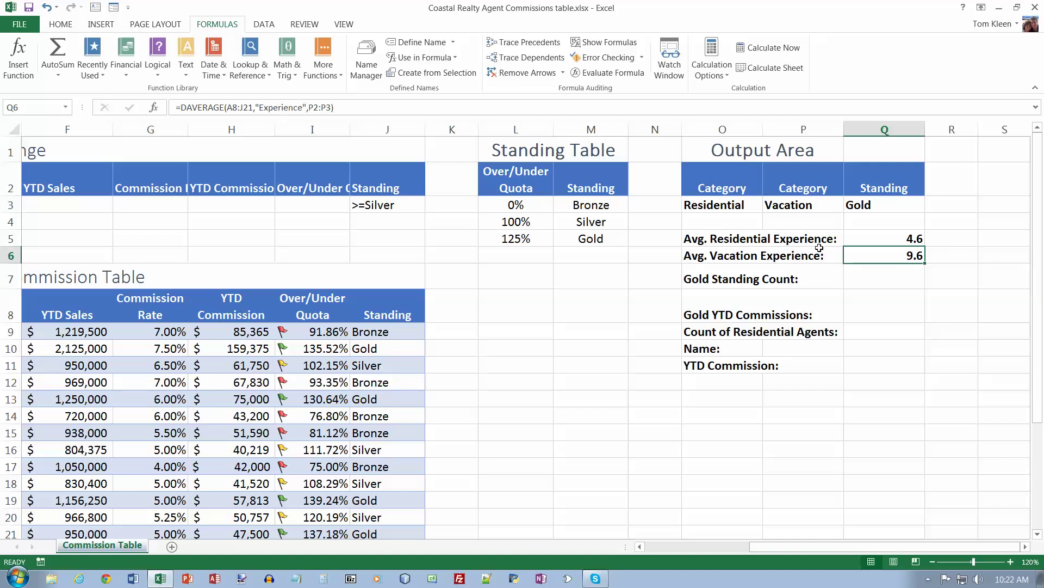
{"action": "left_click", "coordinate": [807, 204]}
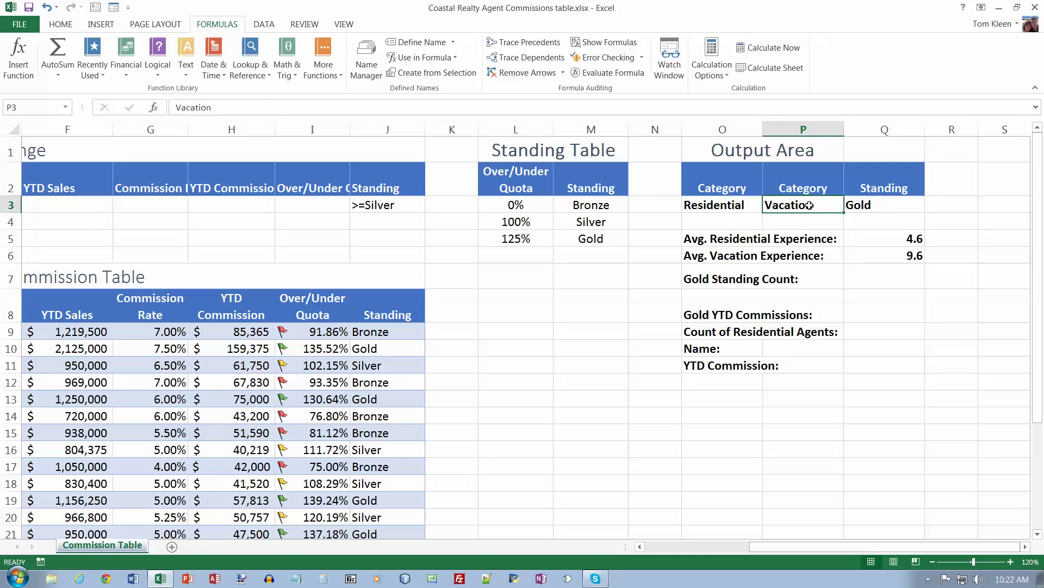
{"action": "left_click", "coordinate": [906, 254]}
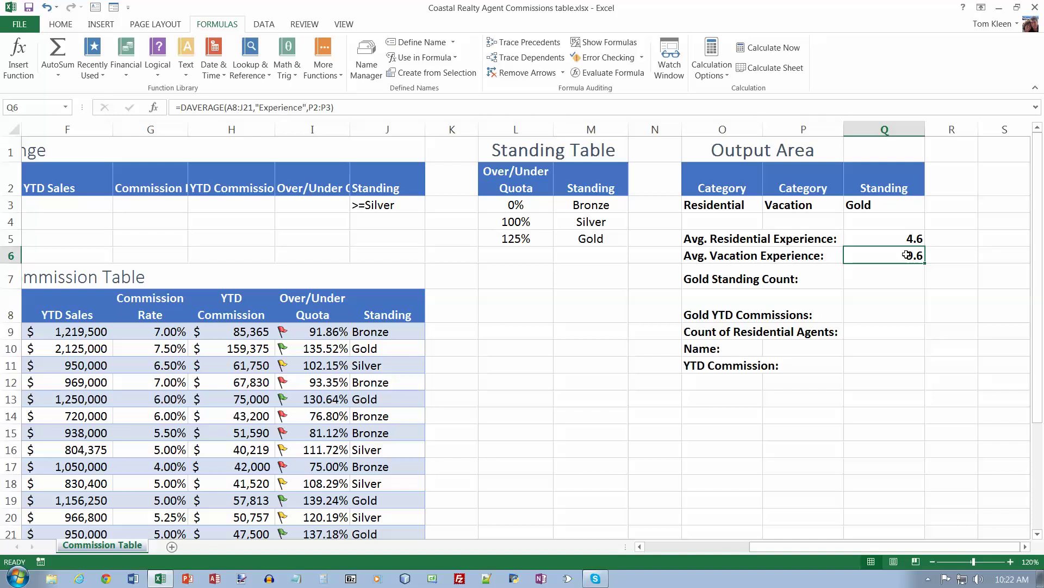
{"action": "left_click", "coordinate": [885, 277]}
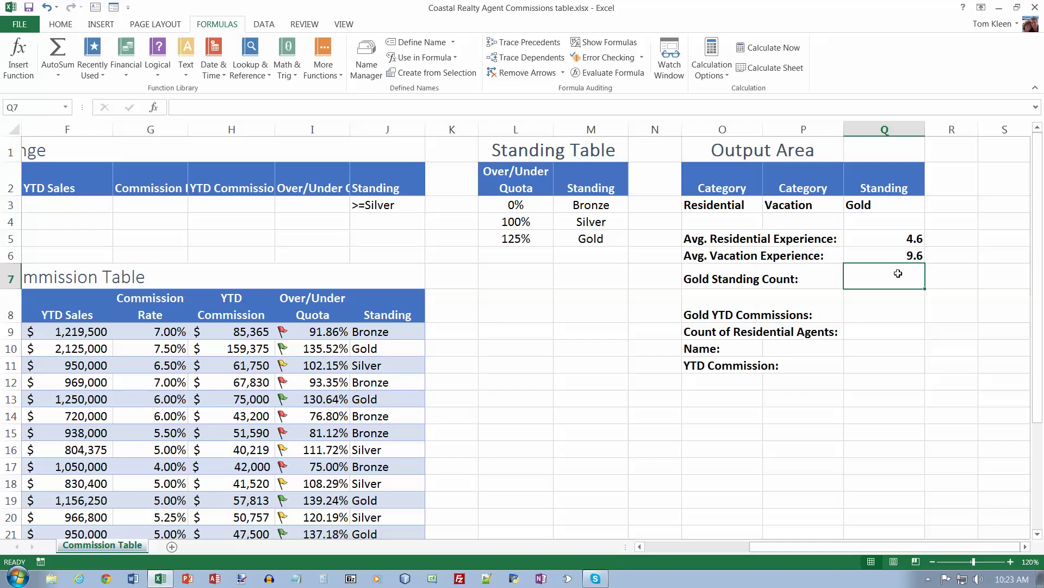
Step: Enter a DCOUNT in Q7 over A8:J21 with field Experience and criteria Q2:Q3
{"action": "left_click", "coordinate": [20, 64]}
{"action": "left_click", "coordinate": [296, 182]}
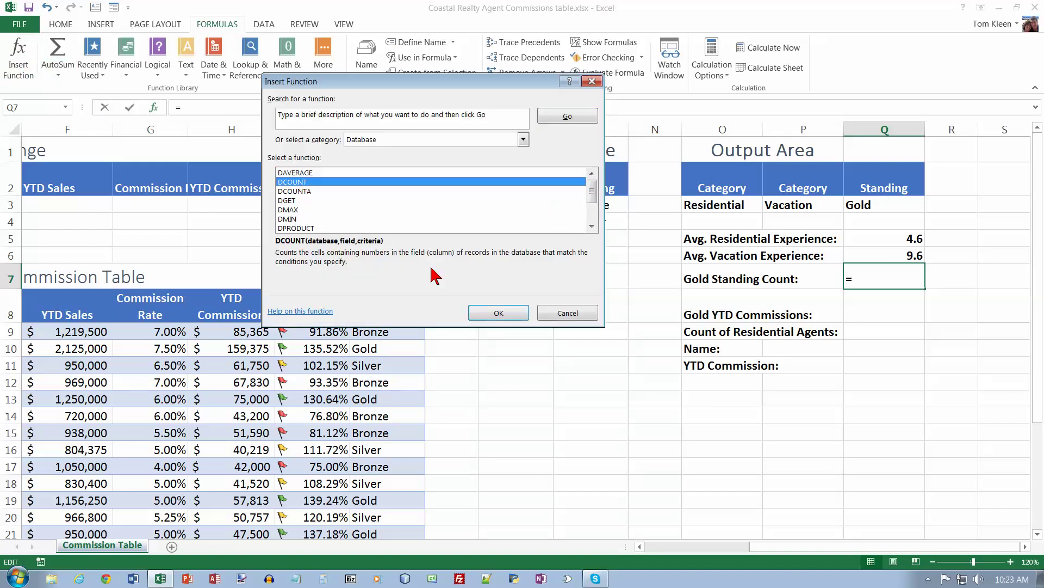
{"action": "left_click", "coordinate": [497, 313]}
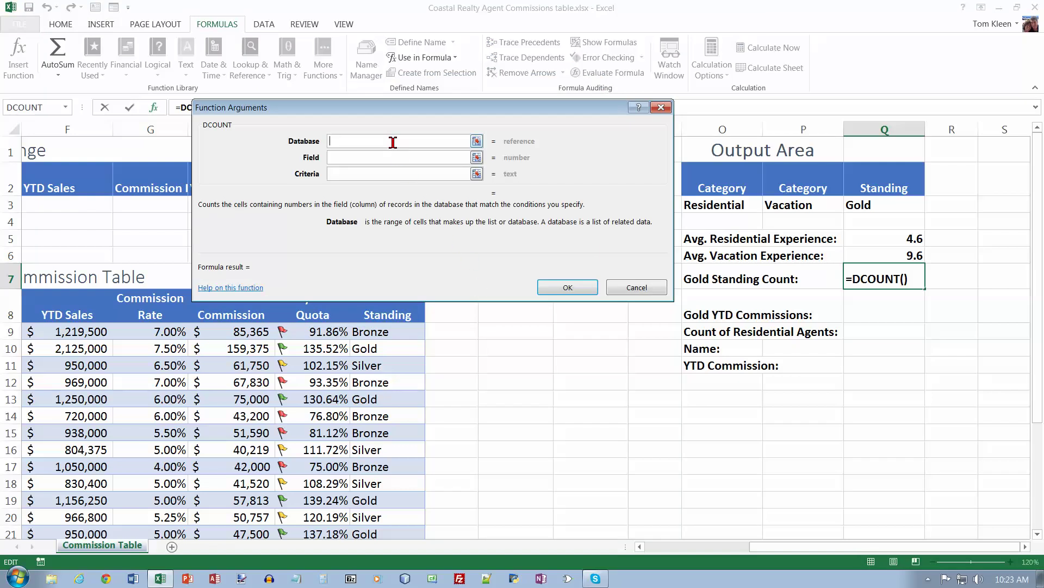
{"action": "type", "text": "a8:j21"}
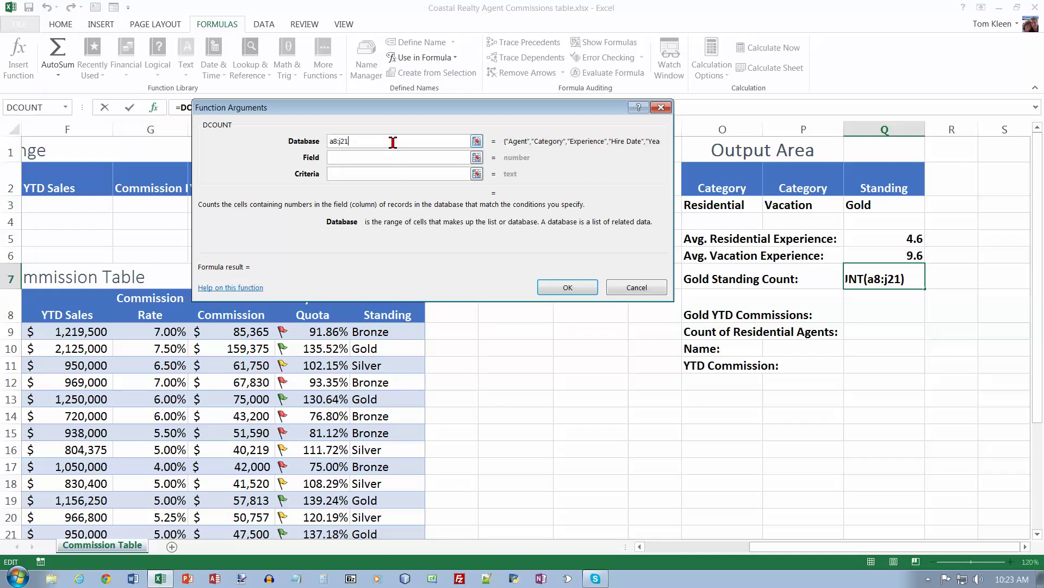
{"action": "key", "text": "Tab"}
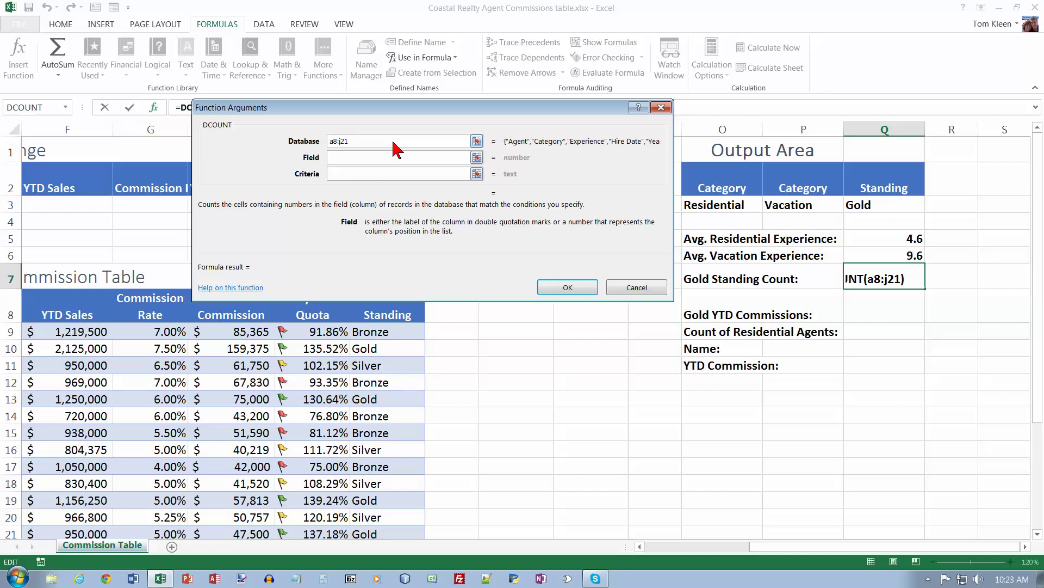
{"action": "type", "text": "Exper"}
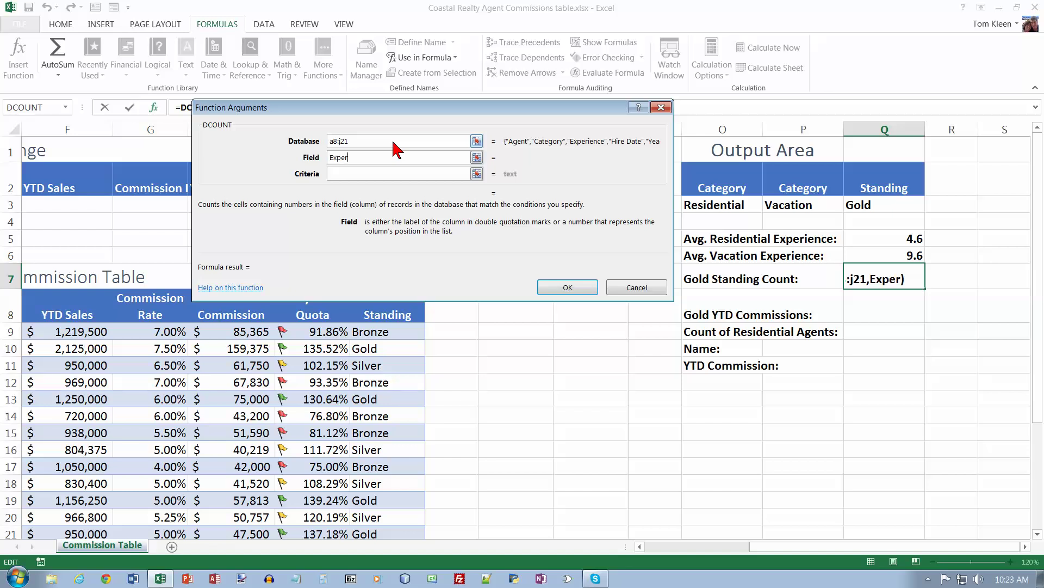
{"action": "type", "text": "ience"}
{"action": "left_click", "coordinate": [358, 173]}
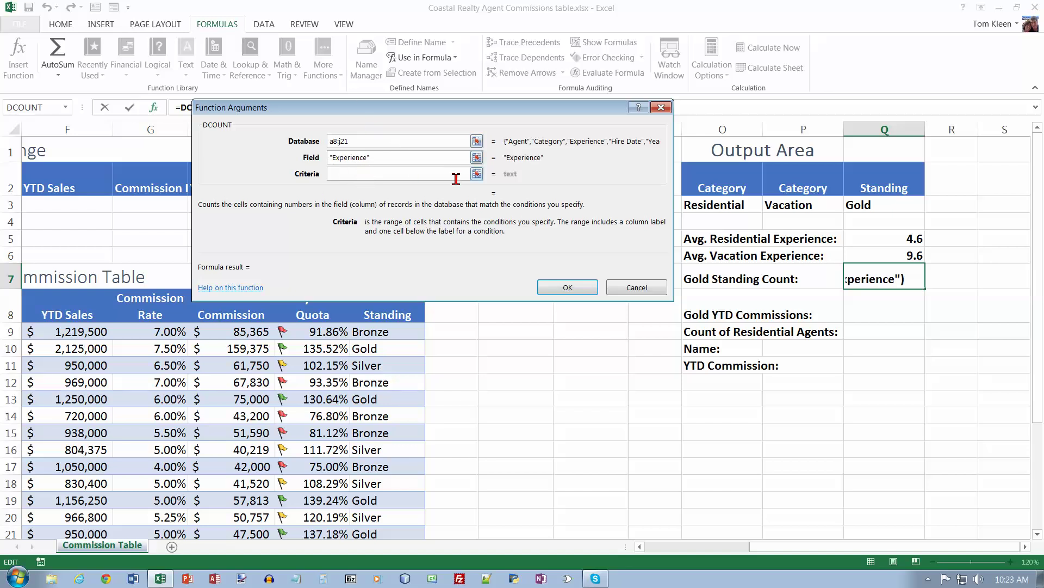
{"action": "type", "text": "q"}
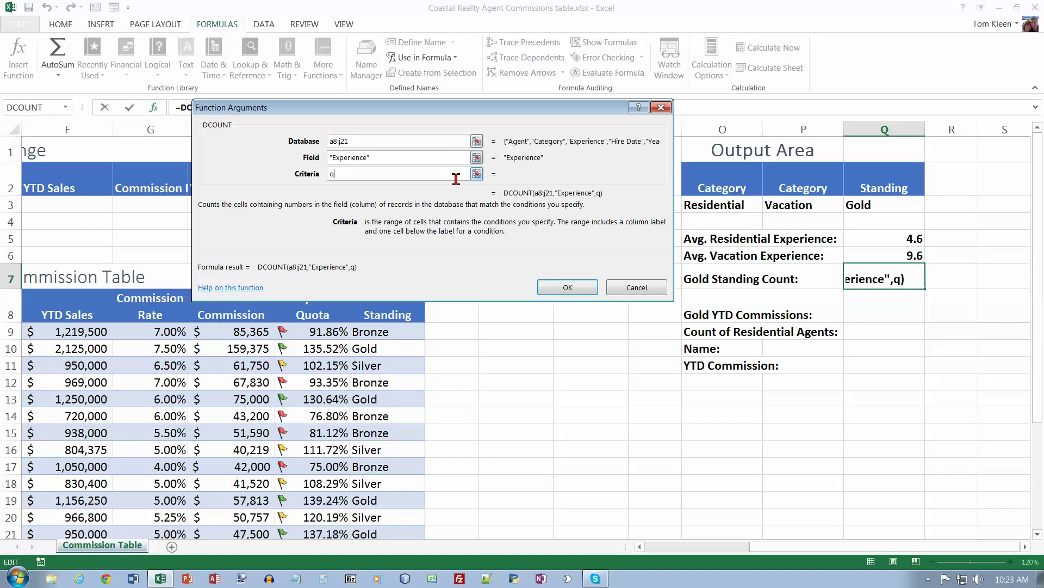
{"action": "type", "text": "2:q3"}
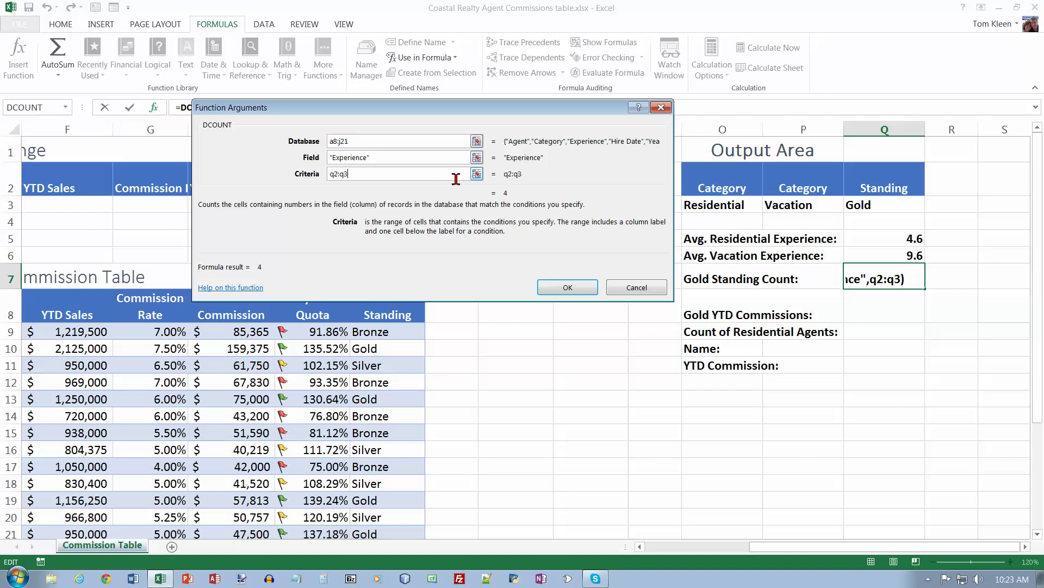
{"action": "left_click", "coordinate": [578, 287]}
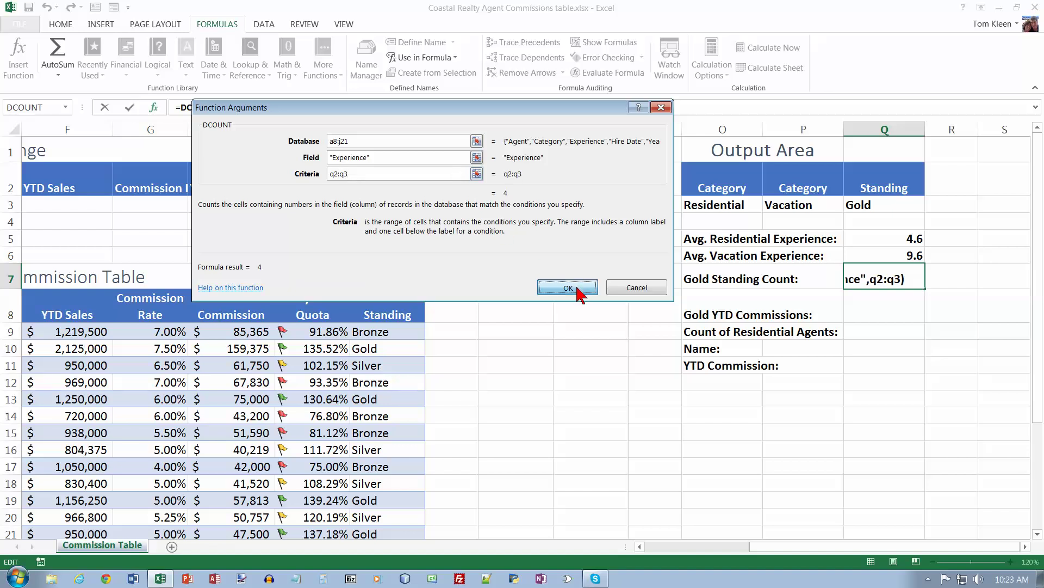
Step: Review Q7's DCOUNT formula, recommit it unchanged, and check the Experience values
{"action": "double_click", "coordinate": [877, 279]}
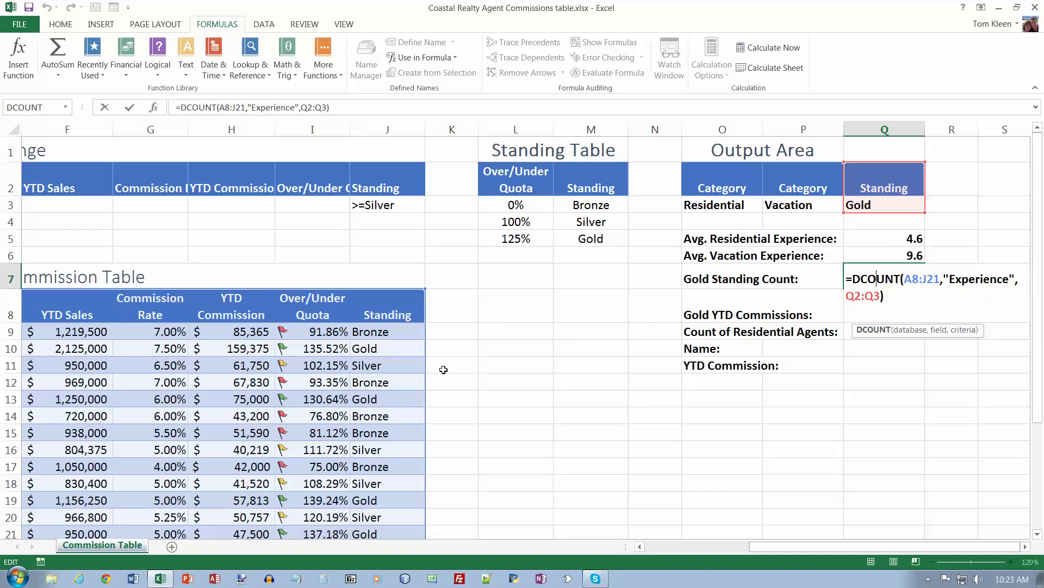
{"action": "key", "text": "ctrl+Return"}
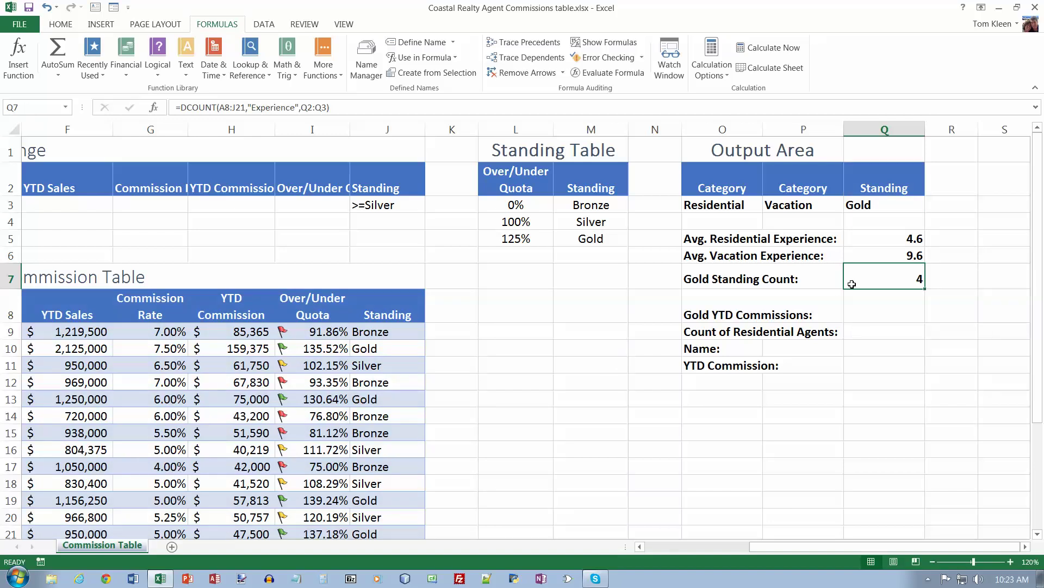
{"action": "left_click", "coordinate": [669, 547]}
{"action": "left_click", "coordinate": [302, 338]}
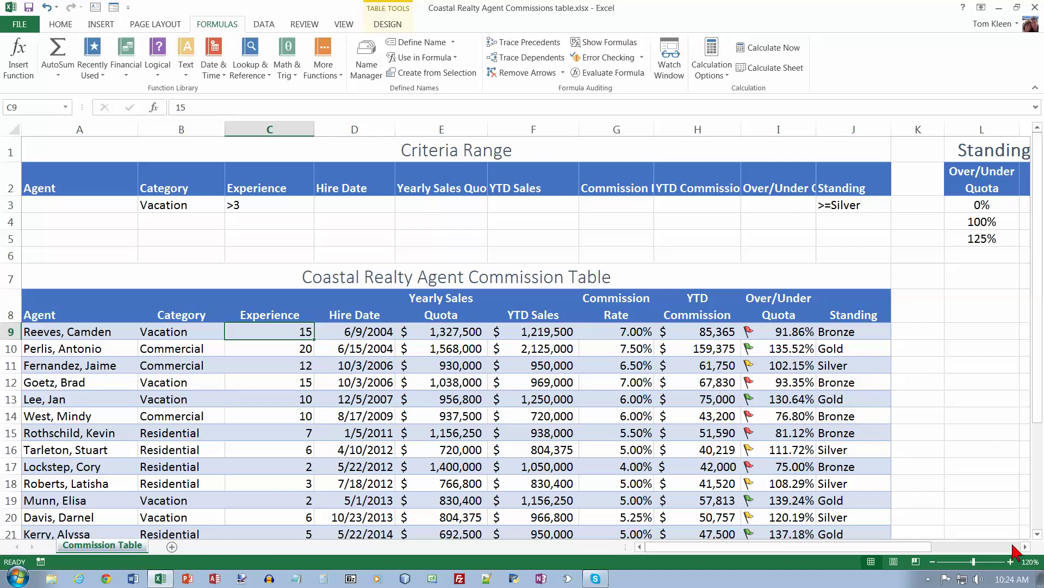
{"action": "left_click", "coordinate": [1025, 546]}
{"action": "left_click", "coordinate": [1025, 546]}
{"action": "left_click", "coordinate": [1025, 546]}
{"action": "left_click", "coordinate": [1025, 546]}
{"action": "left_click", "coordinate": [1025, 547]}
{"action": "left_click", "coordinate": [1025, 546]}
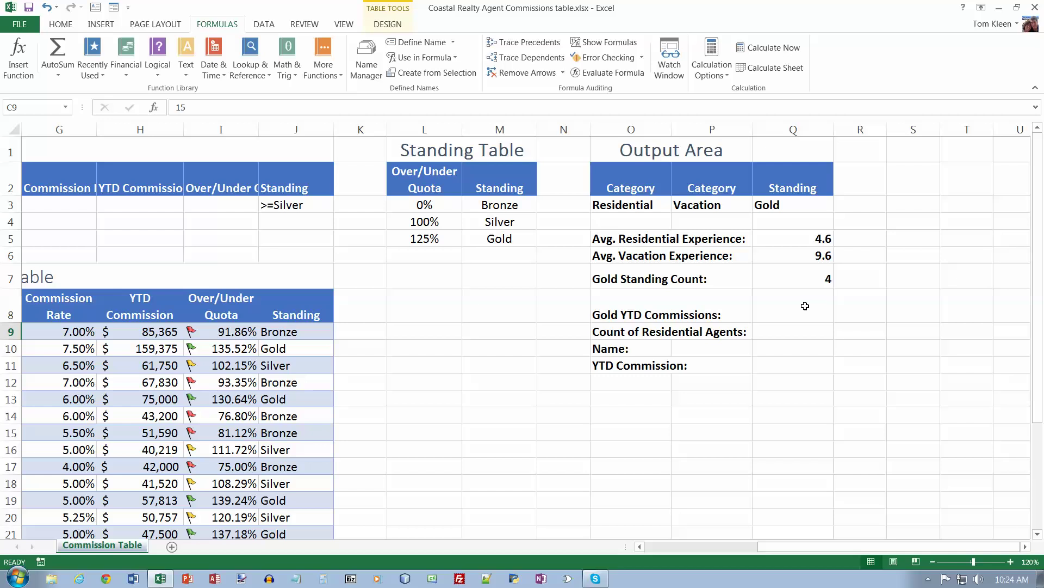
{"action": "left_click", "coordinate": [796, 309]}
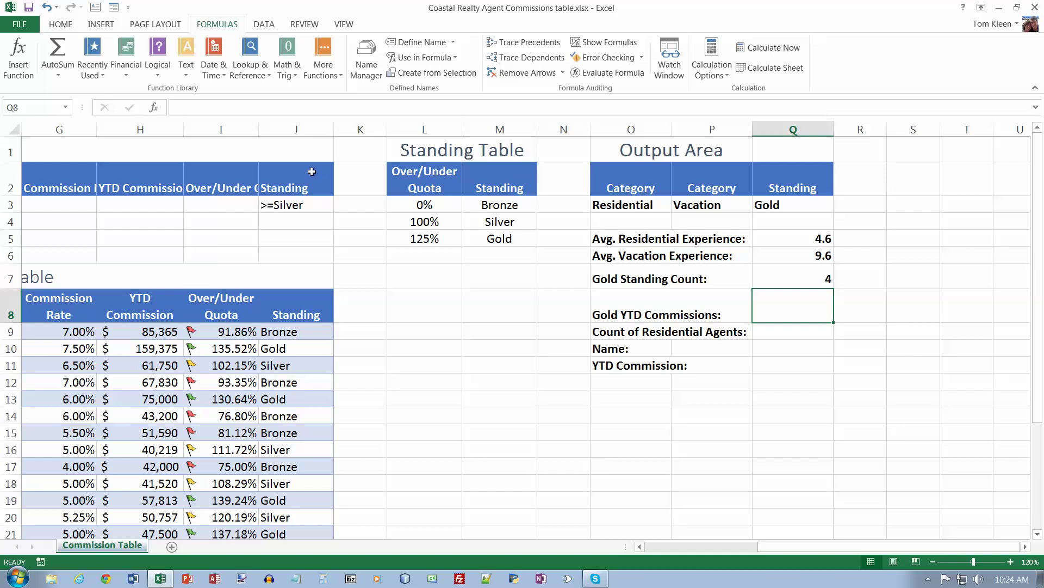
Step: Enter =SUMIF(J9:J21,"Gold",H9:H21) in Q8, totalling Gold agents' YTD commissions to 339687.5
{"action": "left_click", "coordinate": [293, 75]}
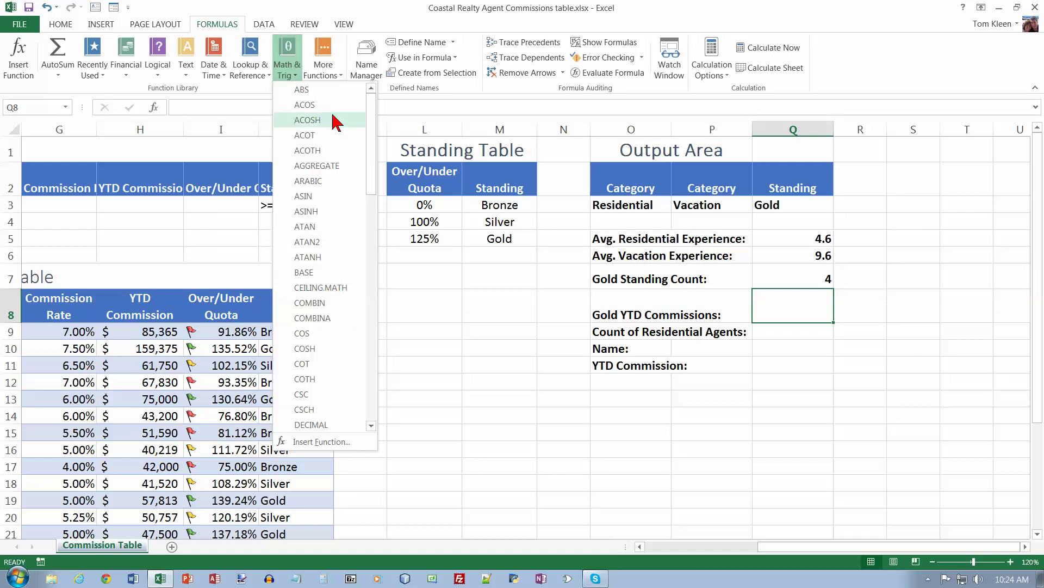
{"action": "left_click_drag", "start_coordinate": [372, 129], "coordinate": [373, 391]}
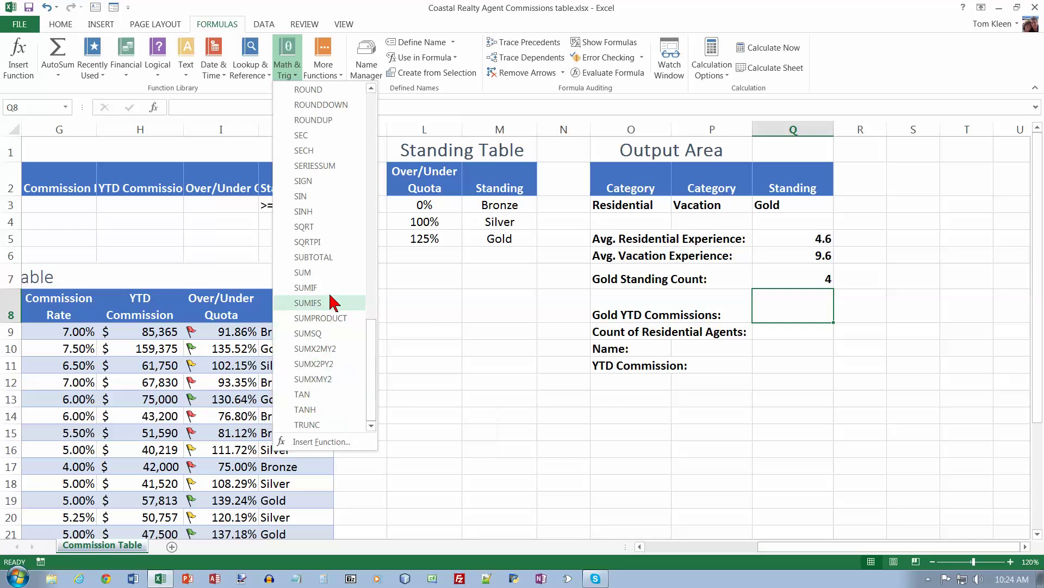
{"action": "left_click", "coordinate": [306, 287]}
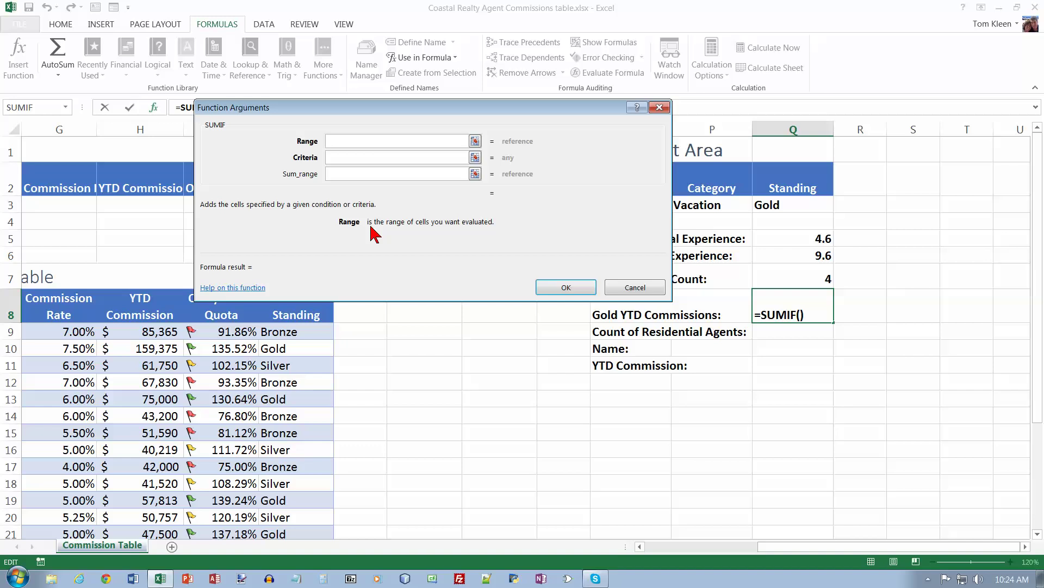
{"action": "type", "text": "j9:j21"}
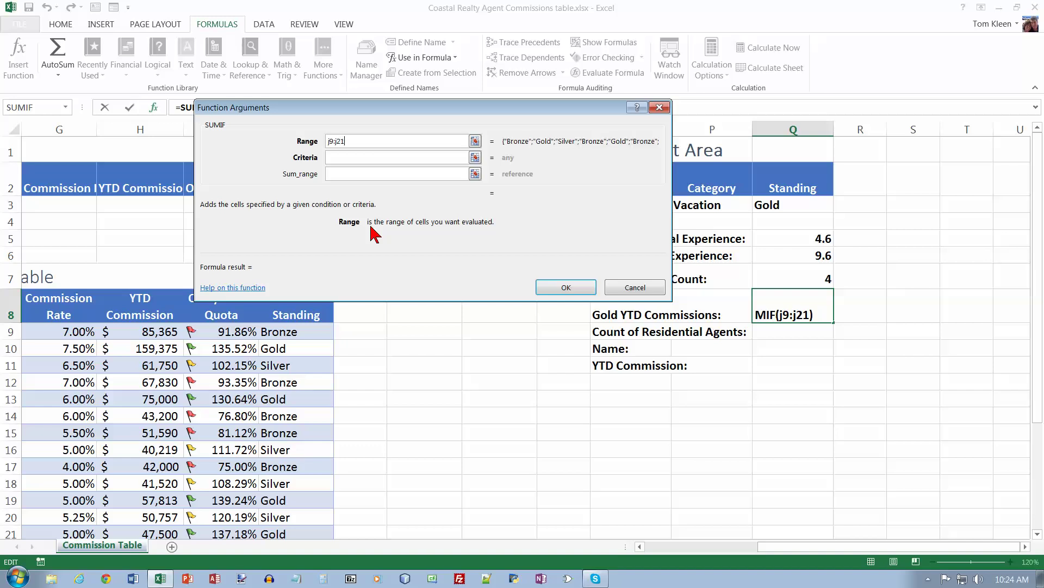
{"action": "key", "text": "Tab"}
{"action": "type", "text": "Gold"}
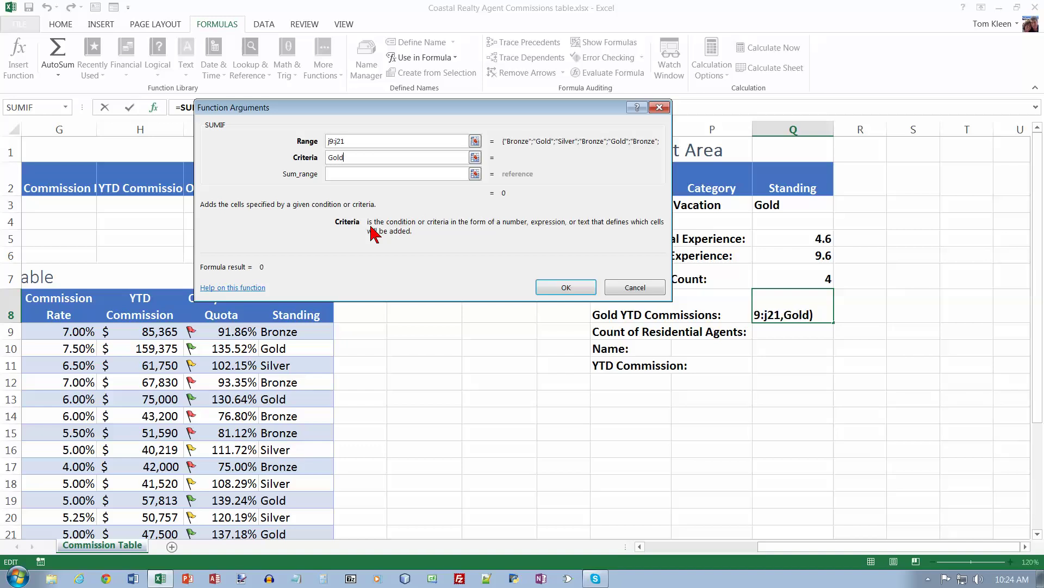
{"action": "key", "text": "Tab"}
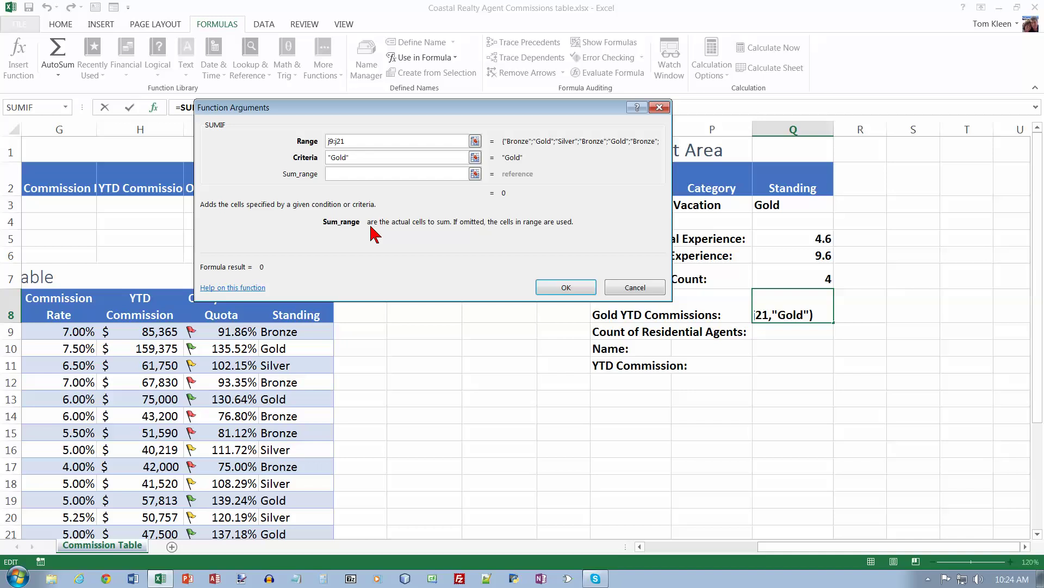
{"action": "type", "text": "h9:h"}
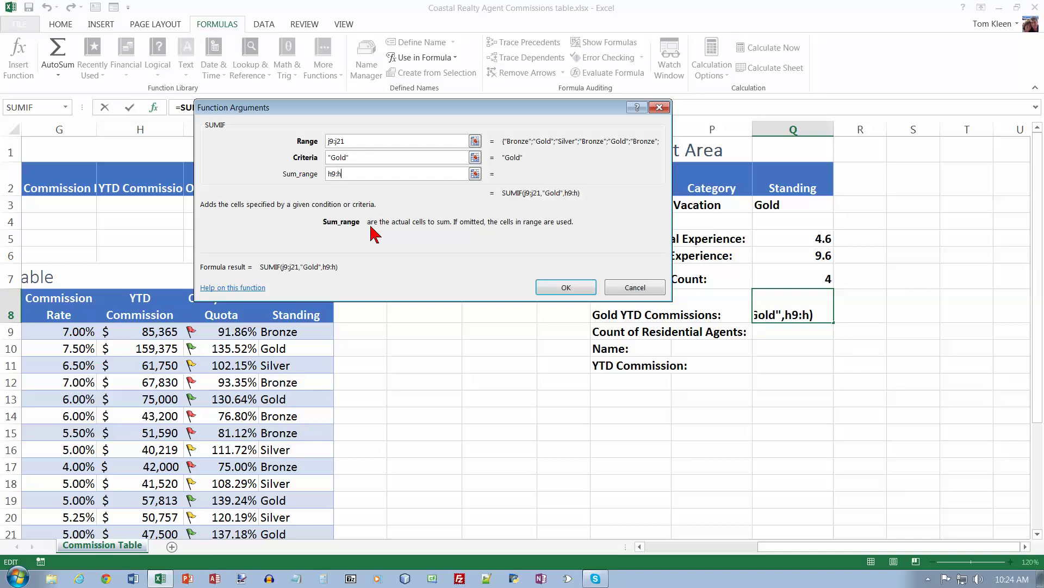
{"action": "type", "text": "21"}
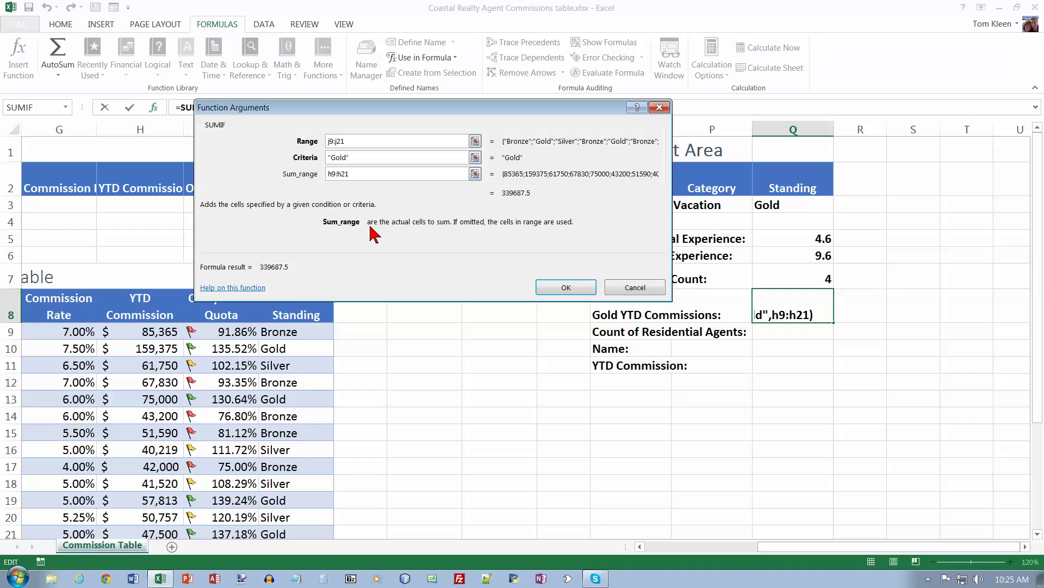
{"action": "left_click", "coordinate": [566, 287]}
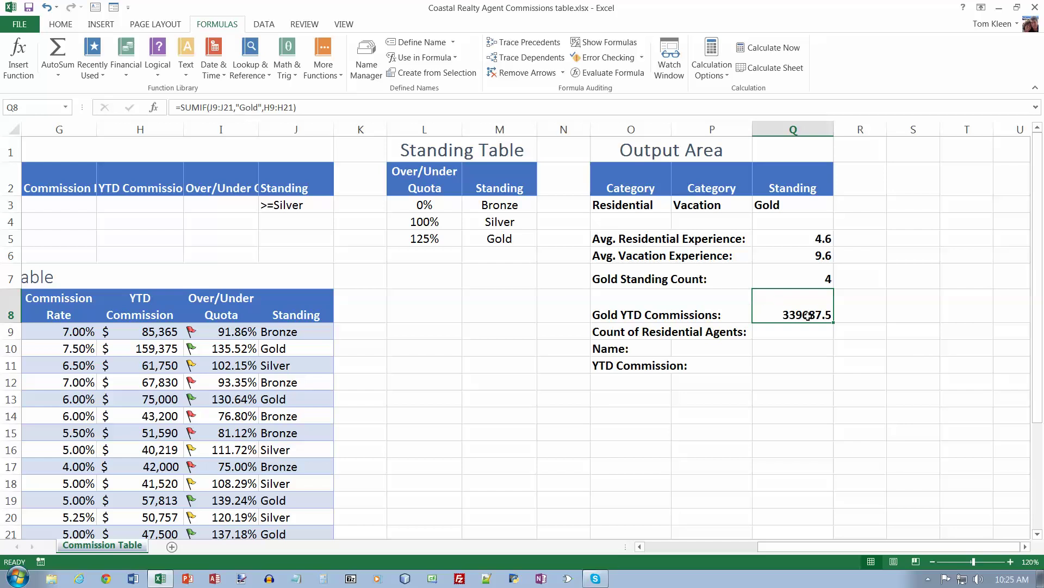
Step: Format Q8 as Accounting with zero decimal places so it reads $ 339,688
{"action": "left_click", "coordinate": [70, 26]}
{"action": "left_click", "coordinate": [479, 47]}
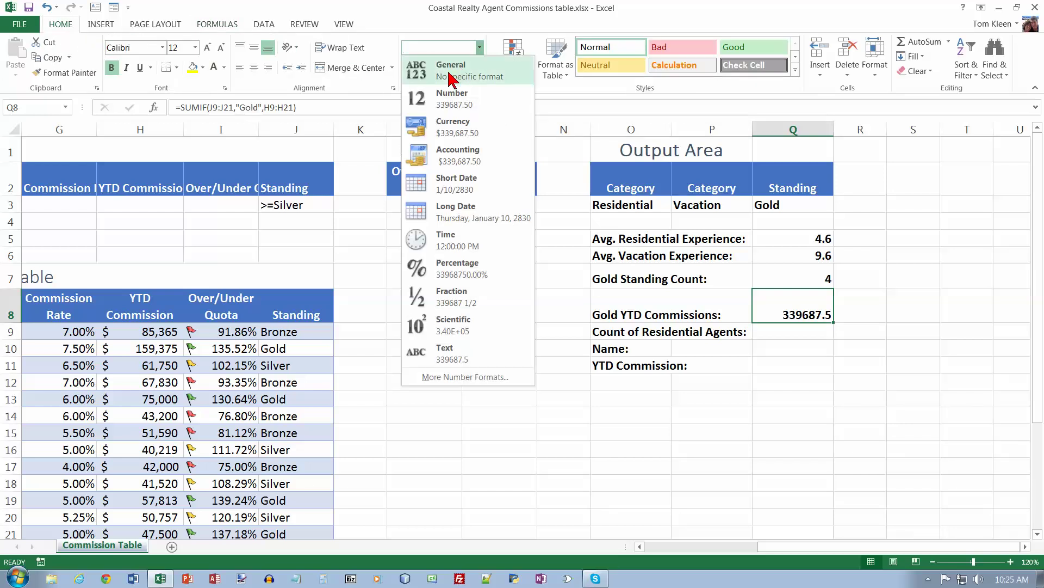
{"action": "left_click", "coordinate": [456, 155]}
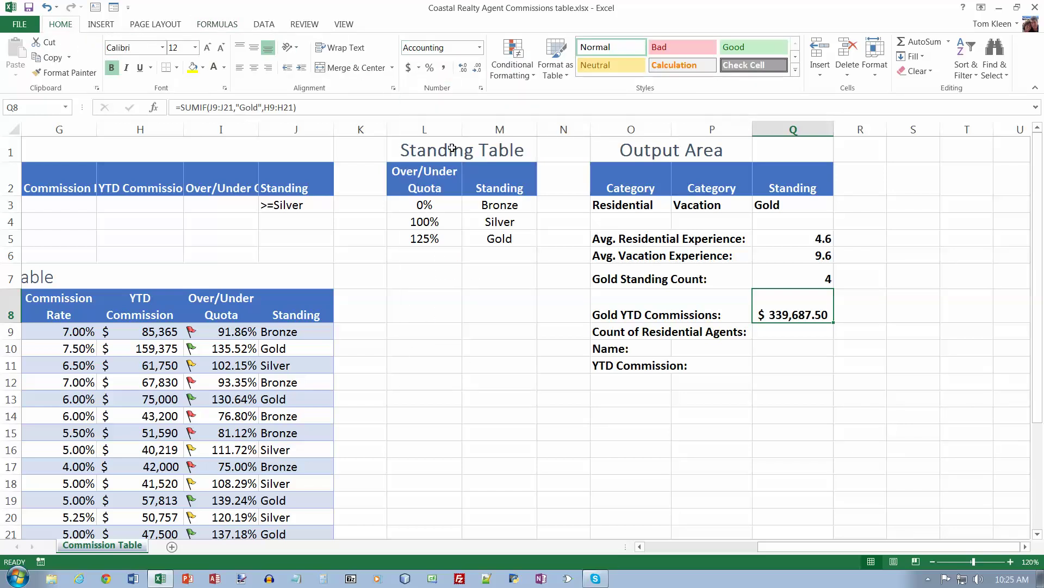
{"action": "left_click", "coordinate": [477, 69]}
{"action": "left_click", "coordinate": [480, 68]}
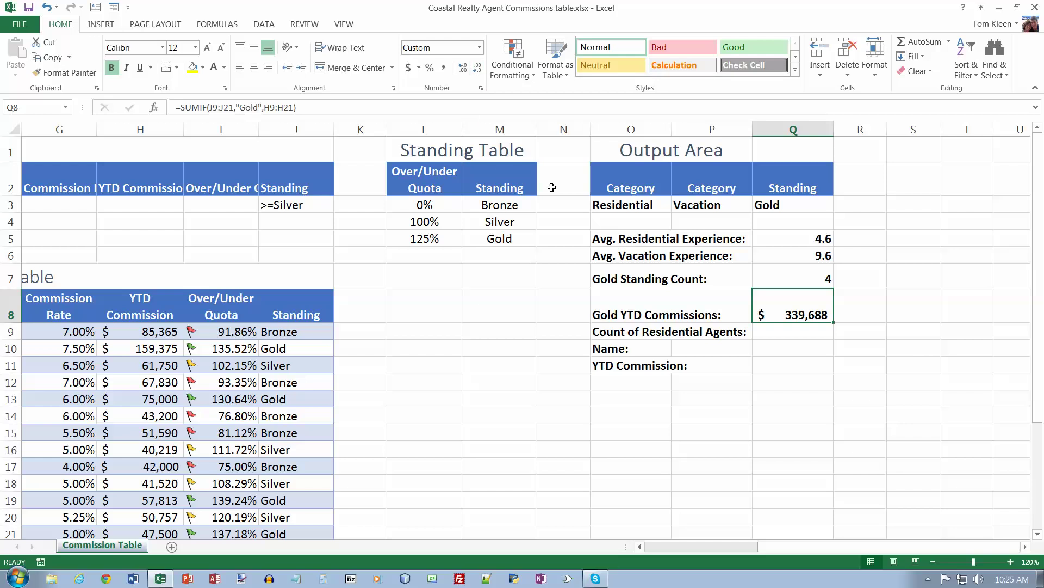
{"action": "left_click", "coordinate": [787, 334]}
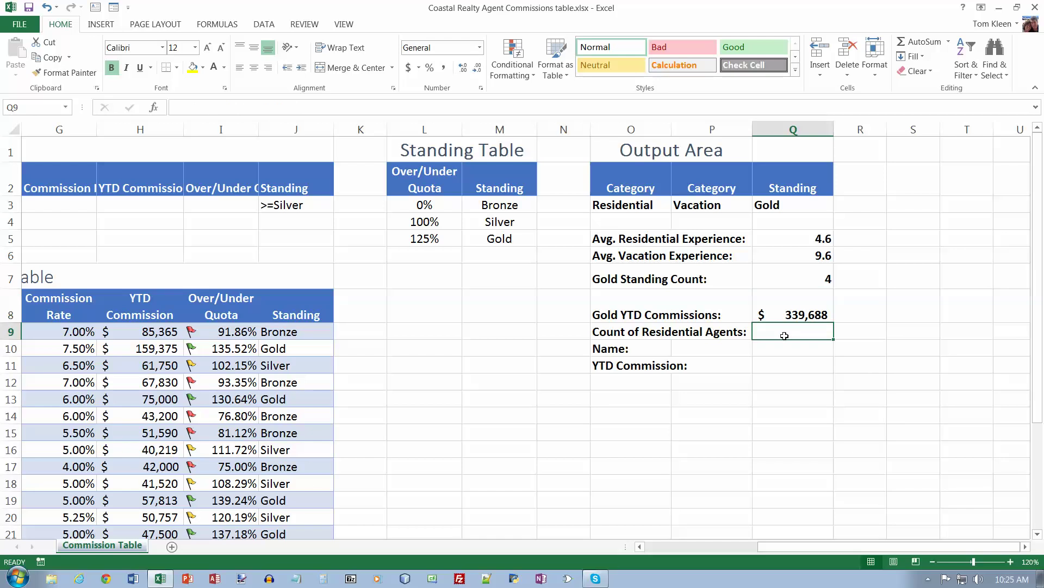
Step: Insert the Statistical COUNTIF function into Q9
{"action": "left_click", "coordinate": [228, 26]}
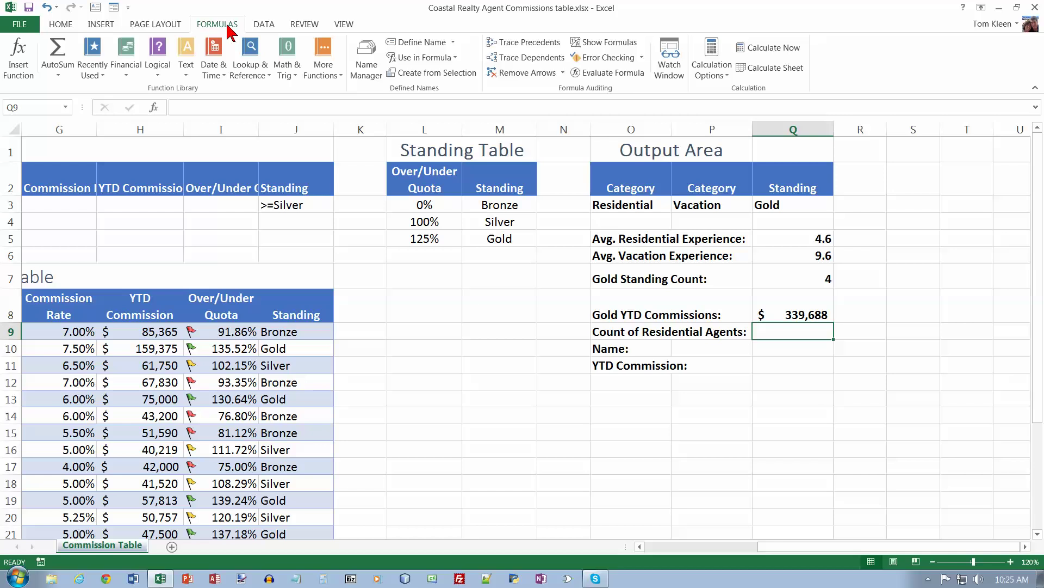
{"action": "left_click", "coordinate": [288, 69]}
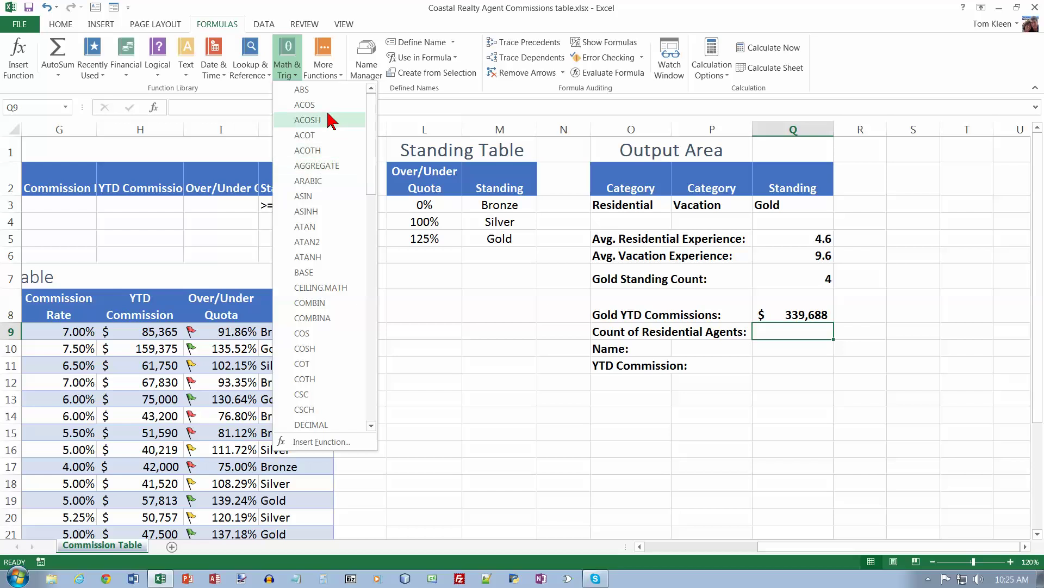
{"action": "left_click", "coordinate": [294, 71]}
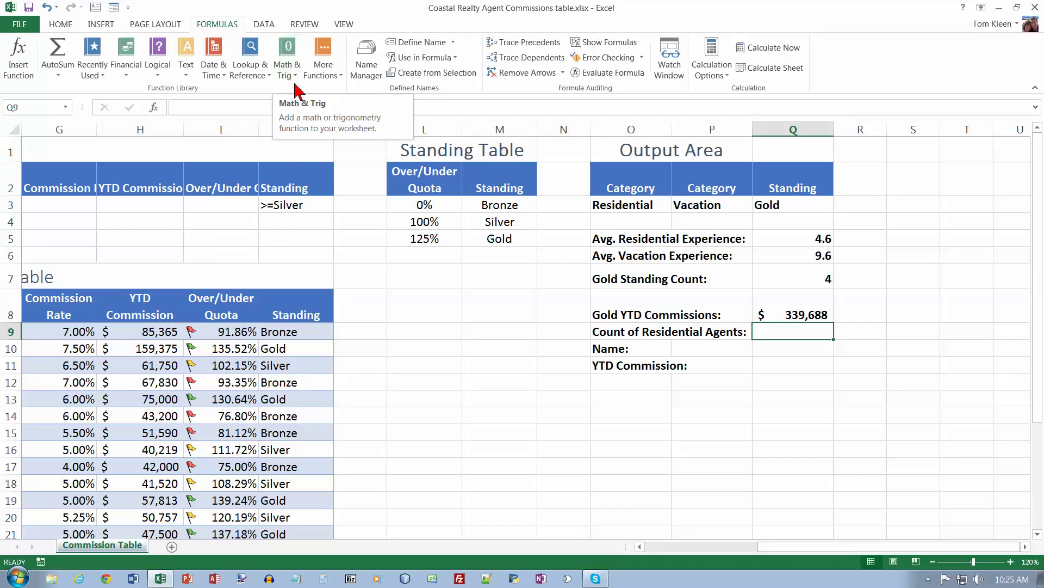
{"action": "left_click", "coordinate": [337, 78]}
{"action": "mouse_move", "coordinate": [337, 92]}
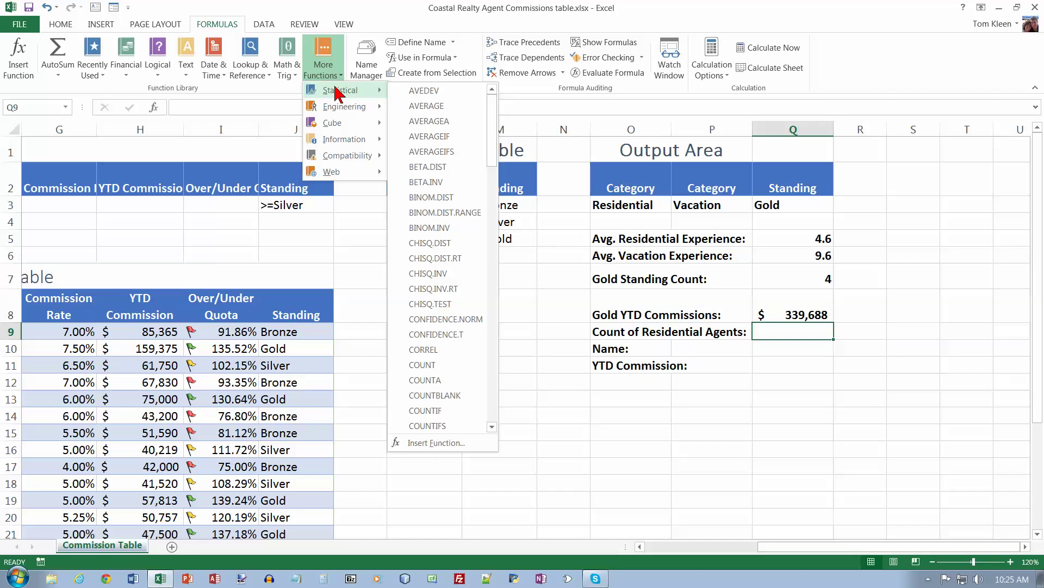
{"action": "left_click", "coordinate": [455, 412]}
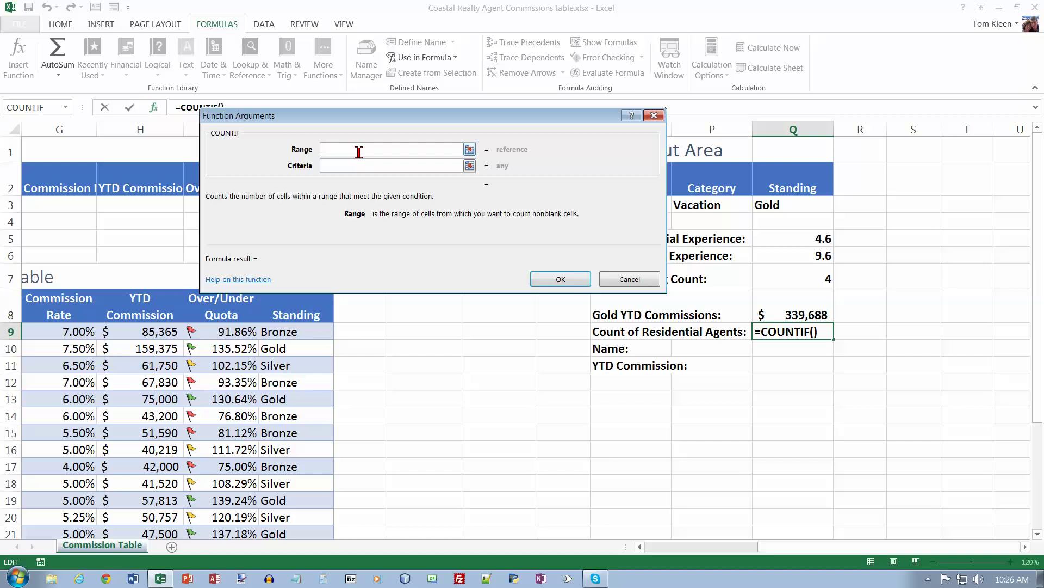
Step: Set COUNTIF's range to B9:B21 with criteria Residential, giving 5
{"action": "type", "text": "b9"}
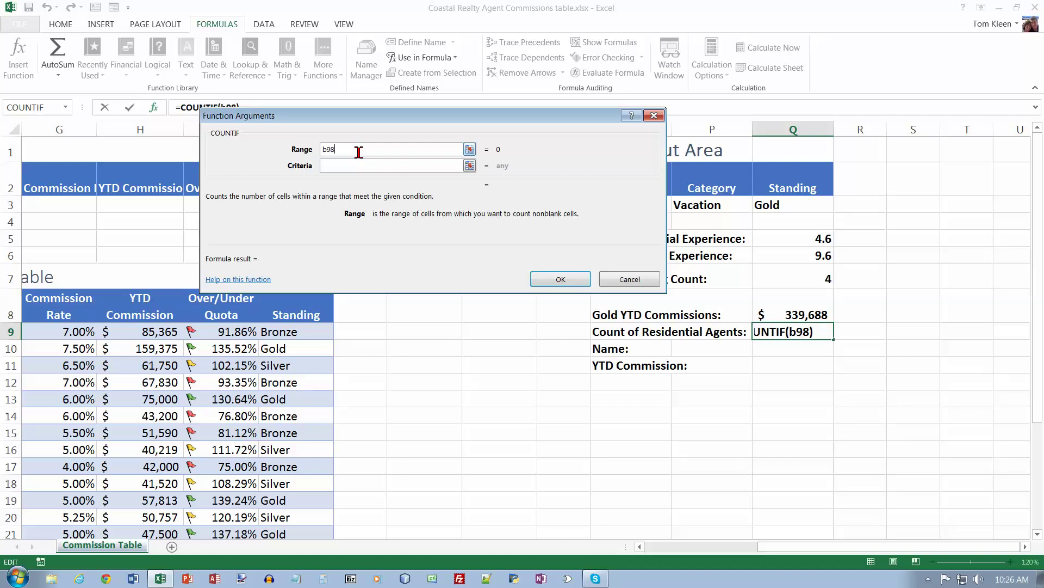
{"action": "type", "text": ":b21"}
{"action": "key", "text": "Tab"}
{"action": "type", "text": "Ree"}
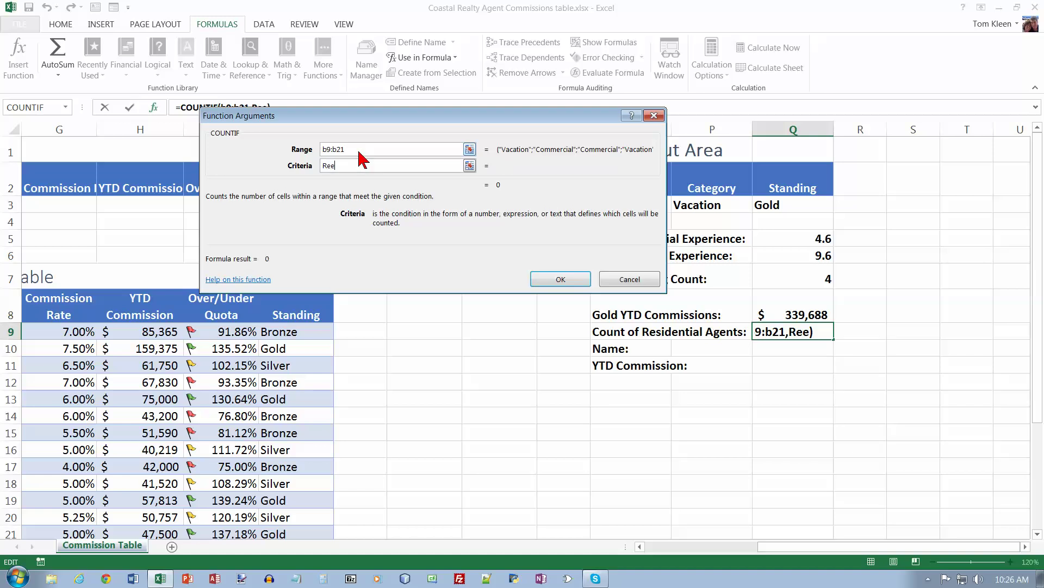
{"action": "key", "text": "BackSpace"}
{"action": "type", "text": "sidential"}
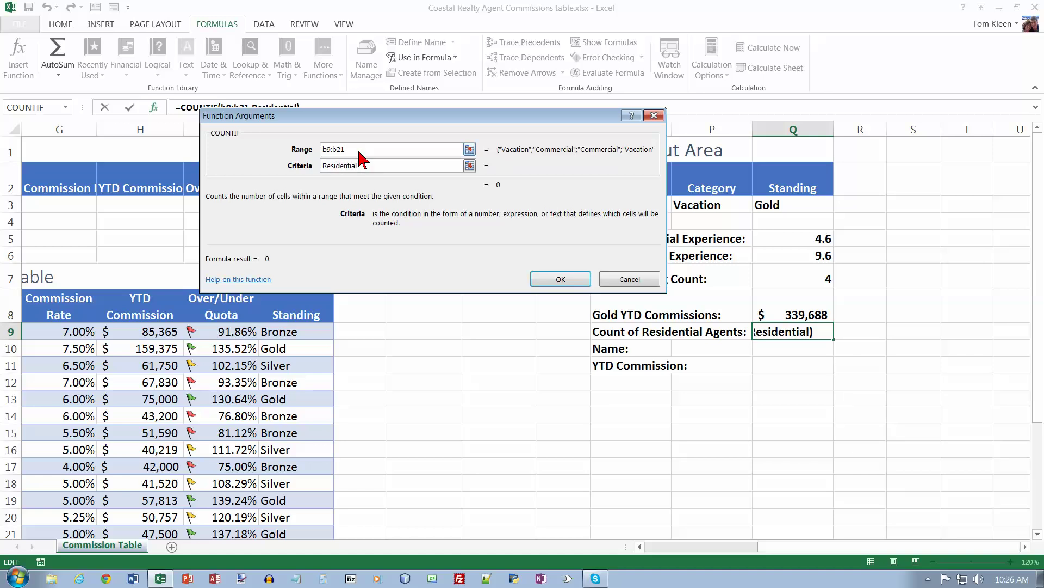
{"action": "key", "text": "Tab"}
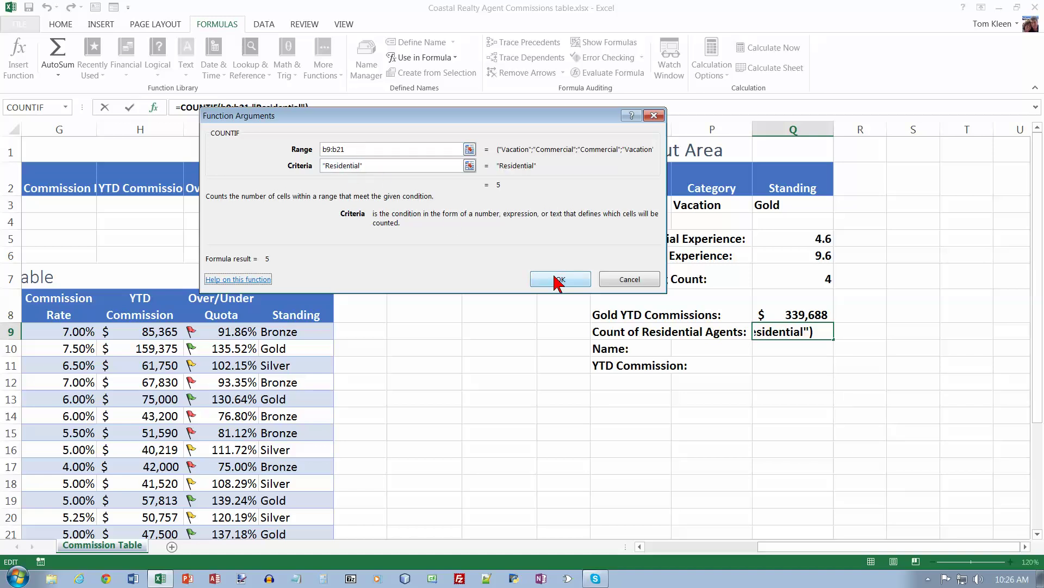
{"action": "left_click", "coordinate": [564, 280]}
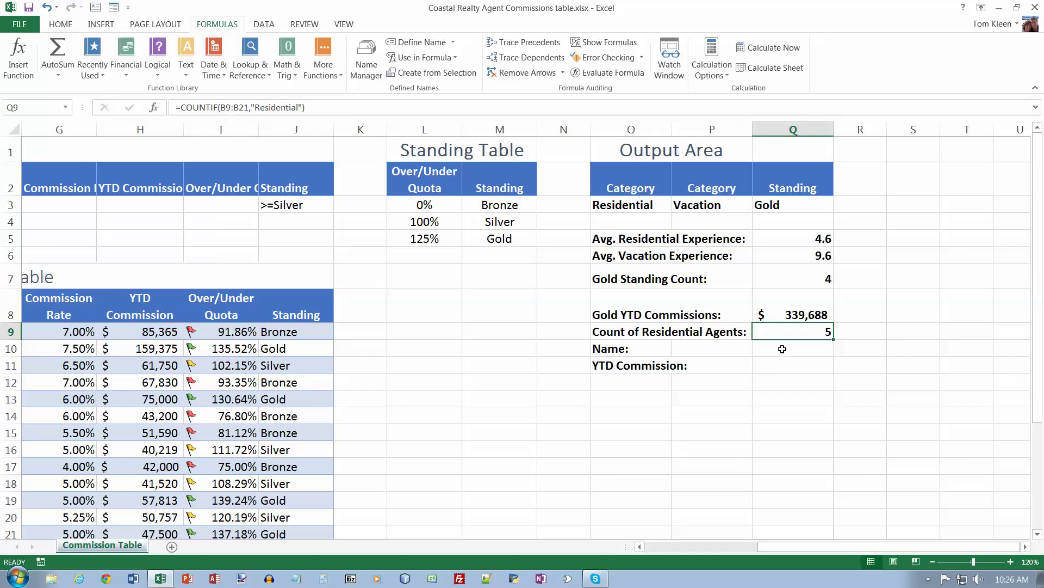
Step: Insert the INDEX function from Lookup & Reference into Q10
{"action": "left_click", "coordinate": [782, 349]}
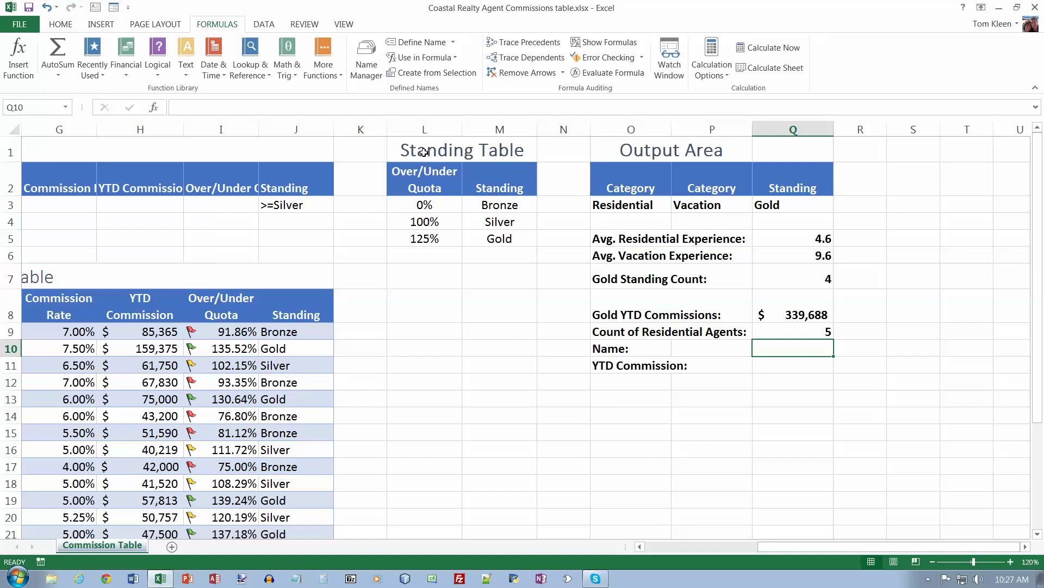
{"action": "left_click", "coordinate": [259, 79]}
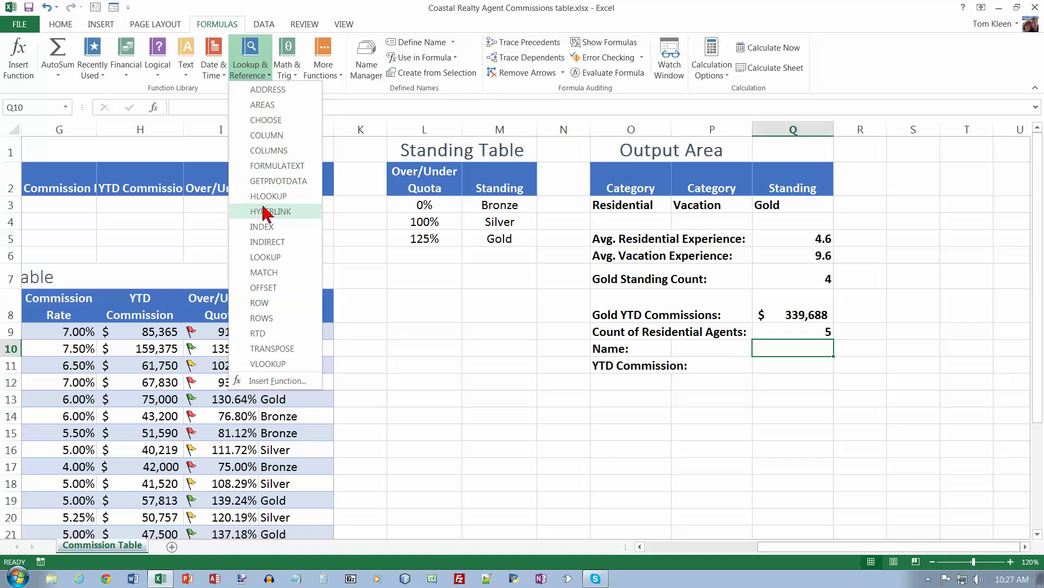
{"action": "left_click", "coordinate": [268, 227]}
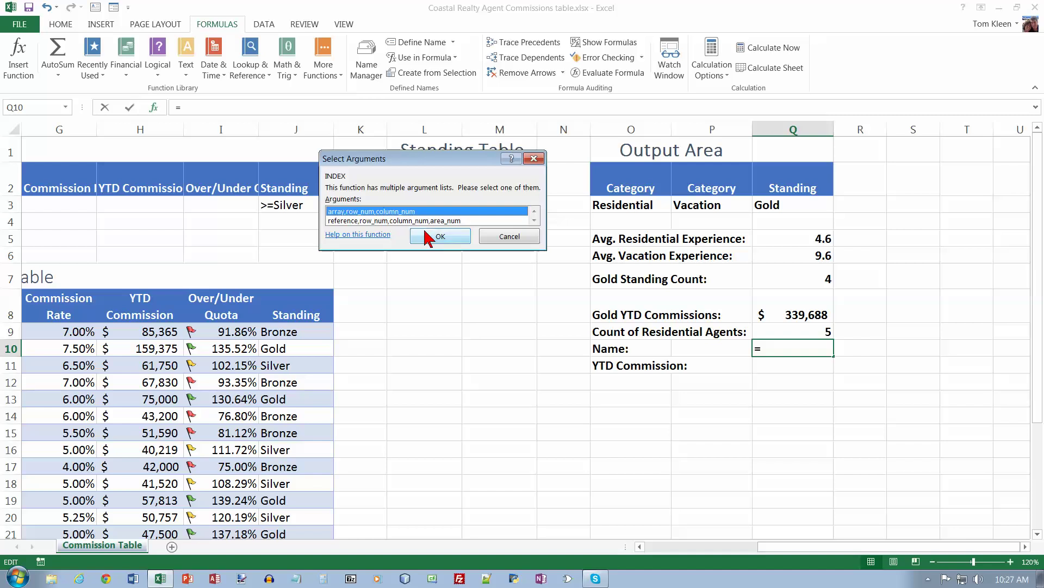
Step: Enter =INDEX(A9:J21,MATCH(Q10,A9:A21,0),8) in Q10 and dismiss the circular-reference warning
{"action": "left_click", "coordinate": [442, 238]}
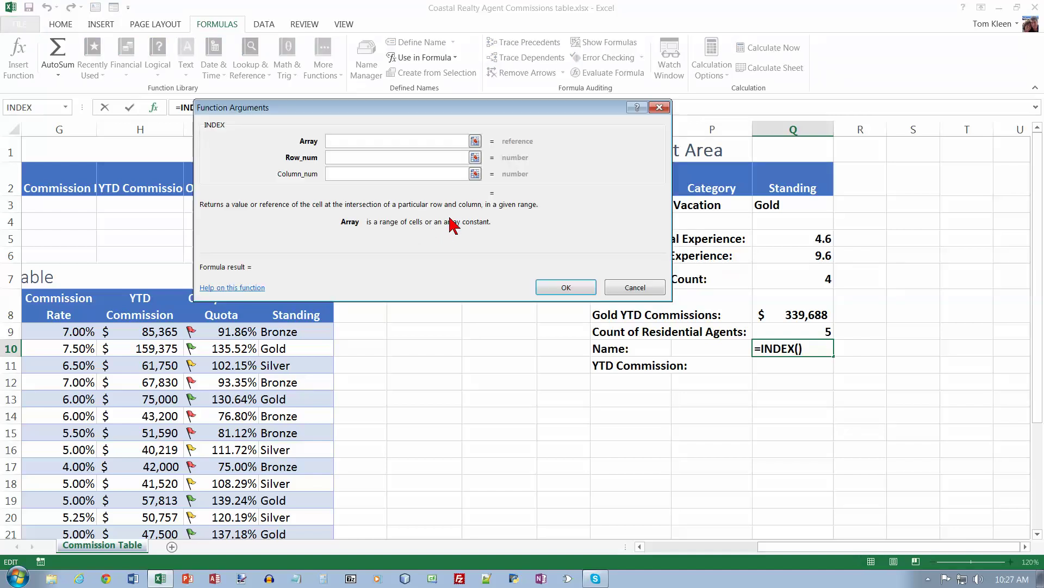
{"action": "type", "text": "a9:j21"}
{"action": "key", "text": "Tab"}
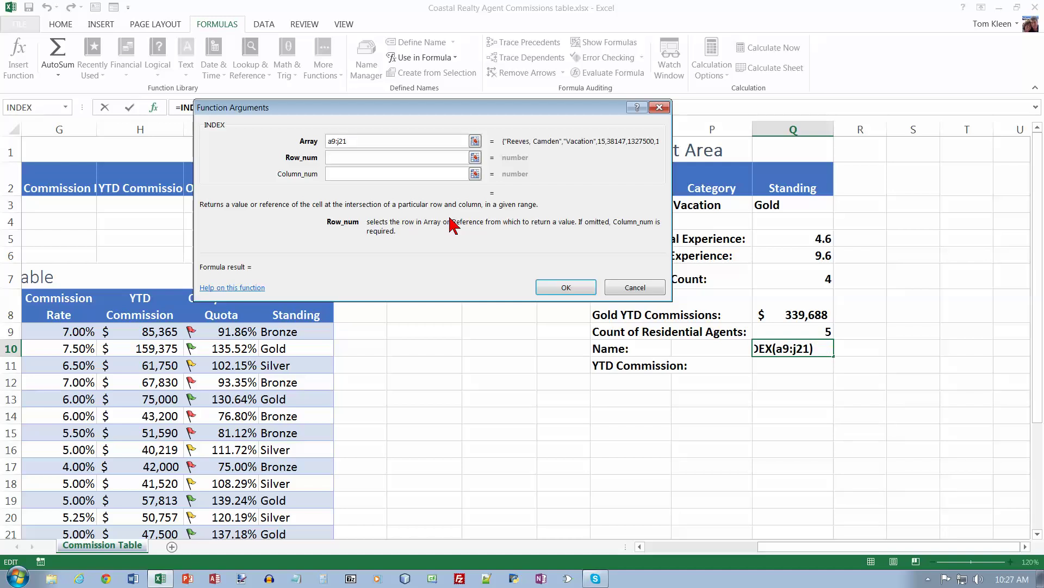
{"action": "type", "text": "match"}
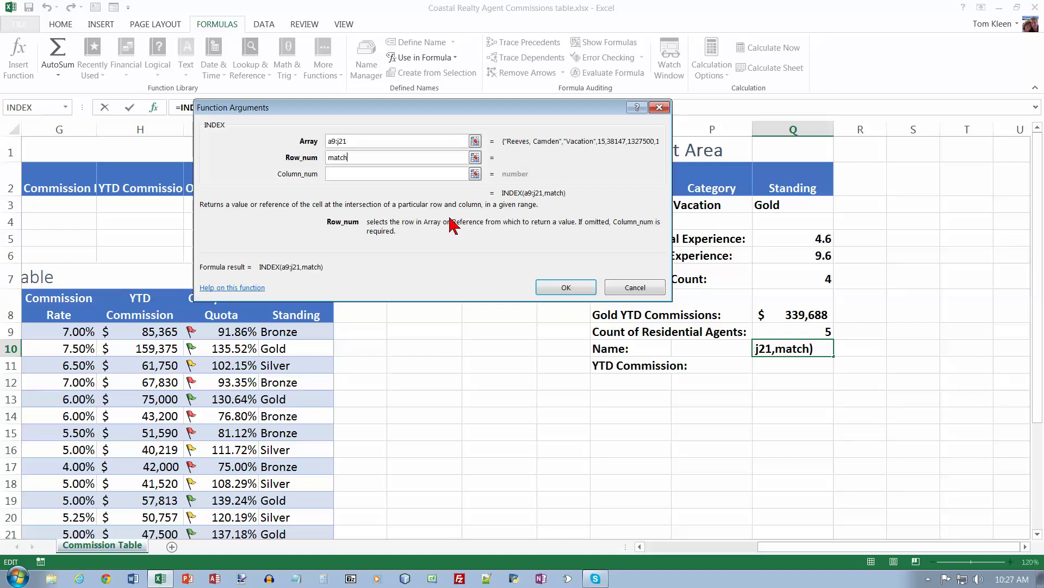
{"action": "type", "text": "(q10,"}
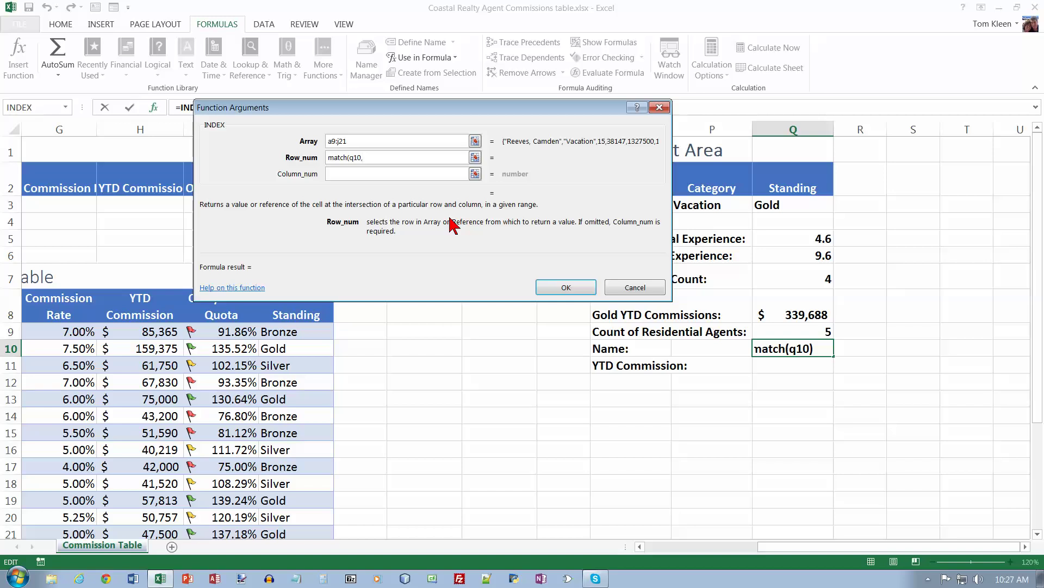
{"action": "type", "text": "a9:a21,0)"}
{"action": "key", "text": "Tab"}
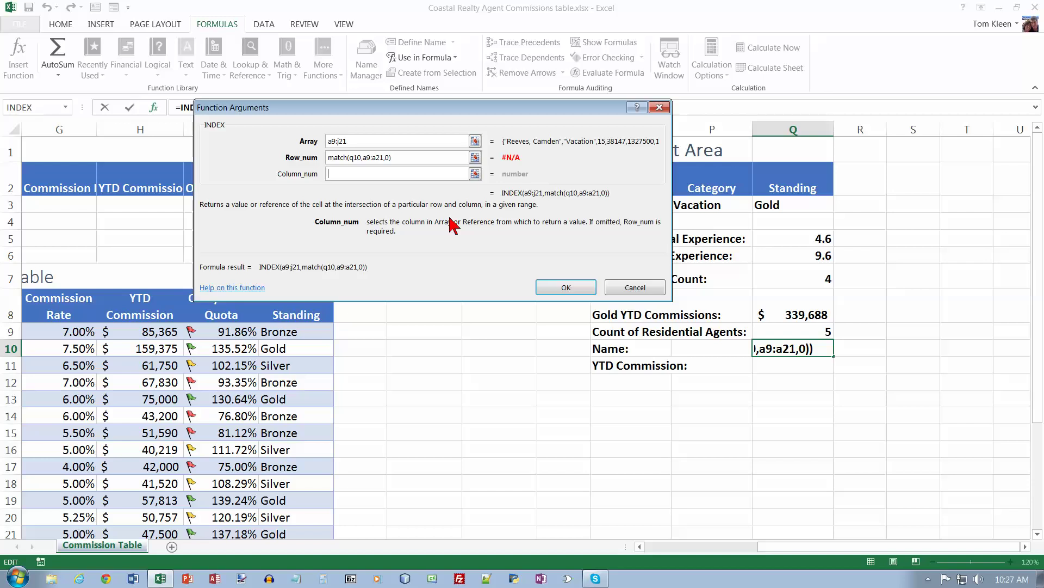
{"action": "type", "text": "8"}
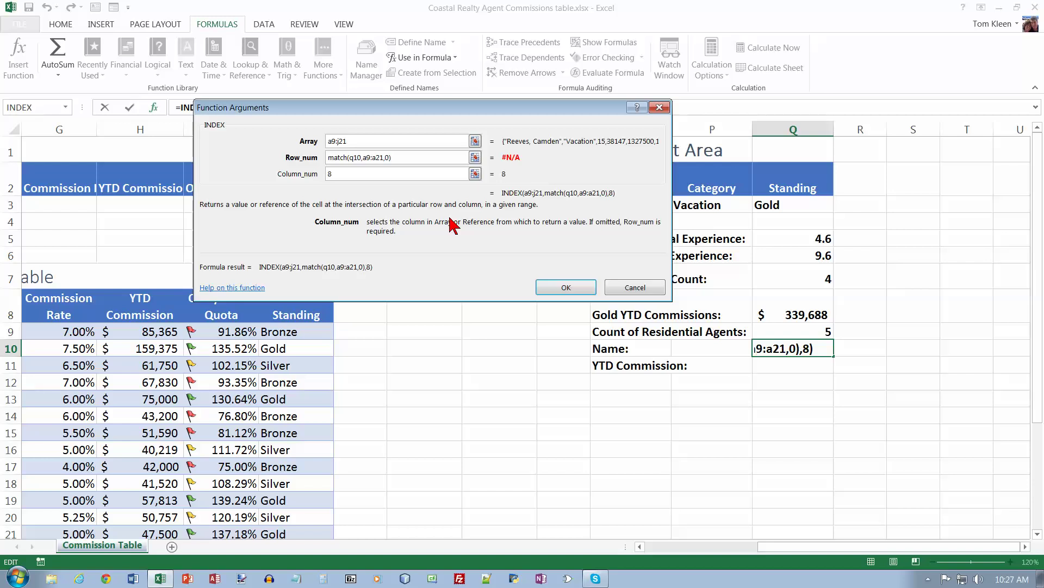
{"action": "left_click", "coordinate": [566, 286]}
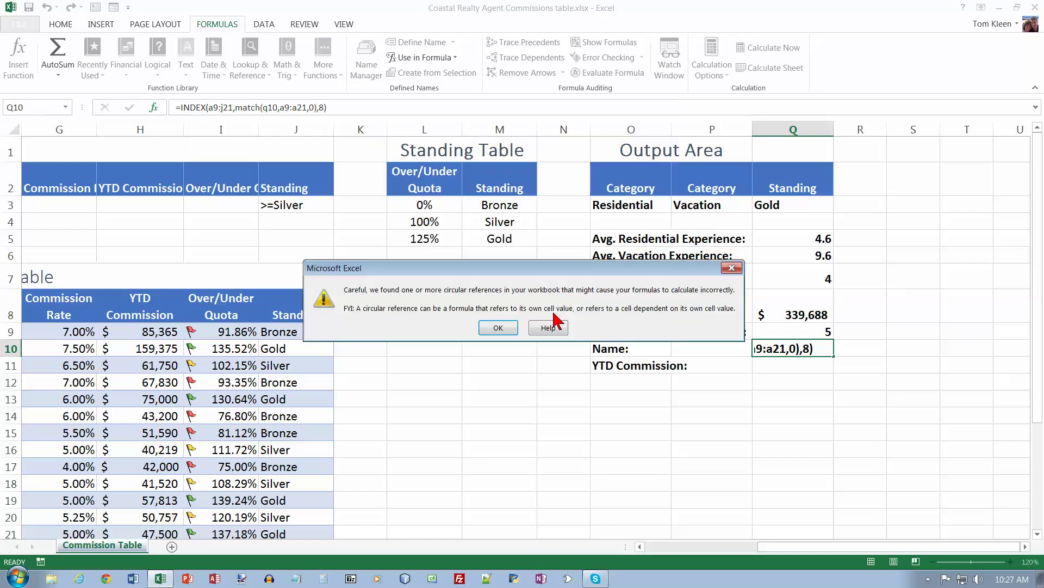
{"action": "left_click", "coordinate": [498, 327]}
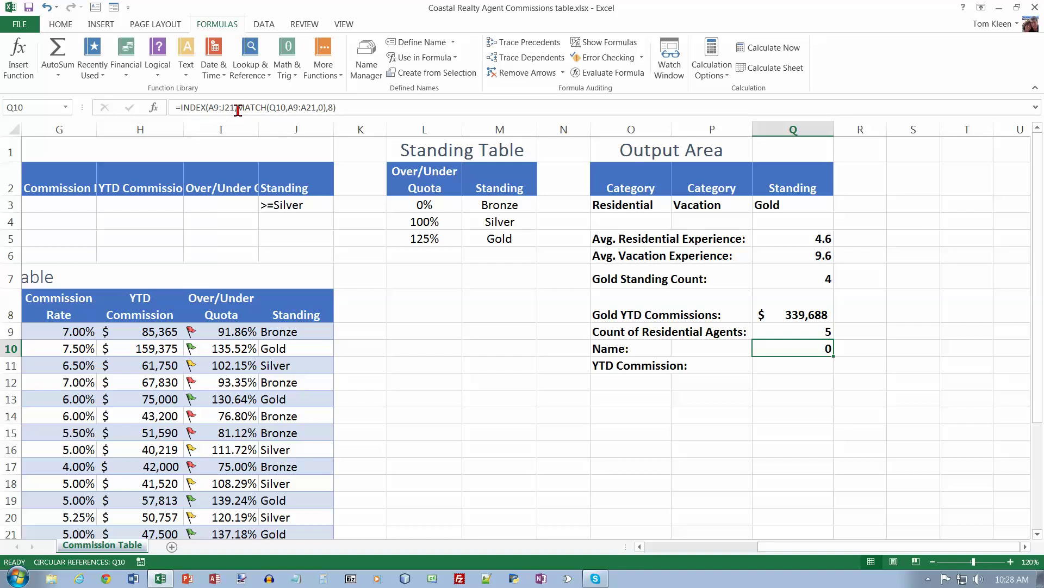
Step: Add the missing closing parentheses for MATCH and INDEX in Q10's formula
{"action": "left_click", "coordinate": [238, 111]}
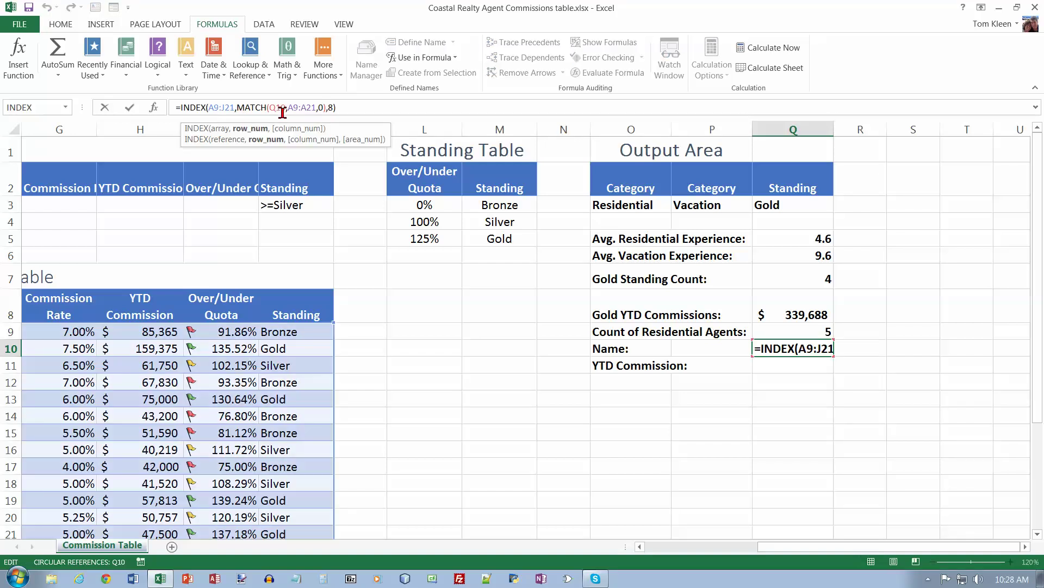
{"action": "left_click", "coordinate": [323, 109]}
{"action": "type", "text": ")"}
{"action": "left_click", "coordinate": [345, 109]}
{"action": "type", "text": ")"}
Step: Move the INDEX/MATCH formula from Q10 into Q11, leaving Q10 empty
{"action": "left_click_drag", "start_coordinate": [330, 107], "coordinate": [175, 107]}
{"action": "key", "text": "ctrl+c"}
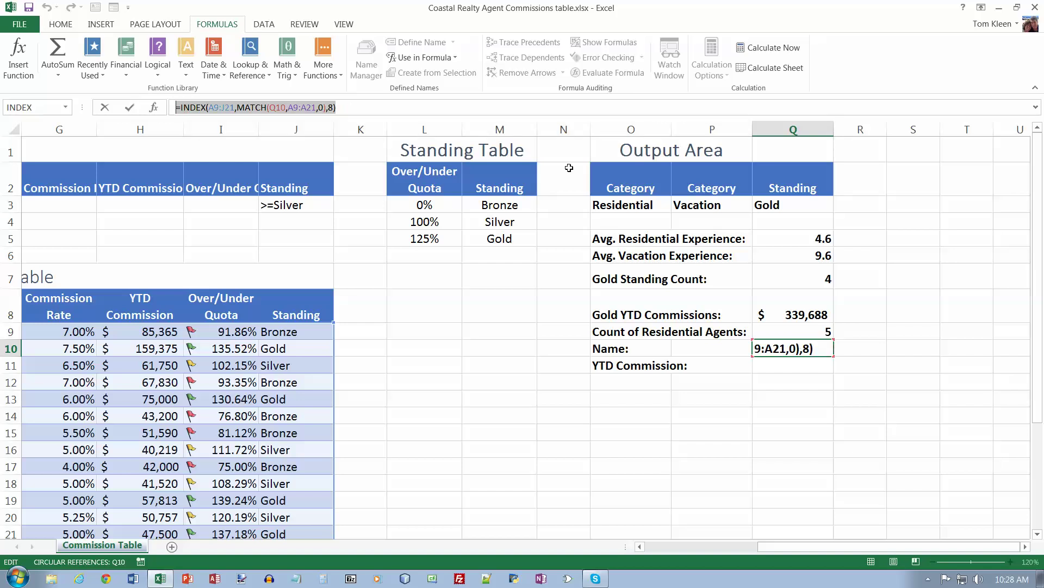
{"action": "key", "text": "BackSpace"}
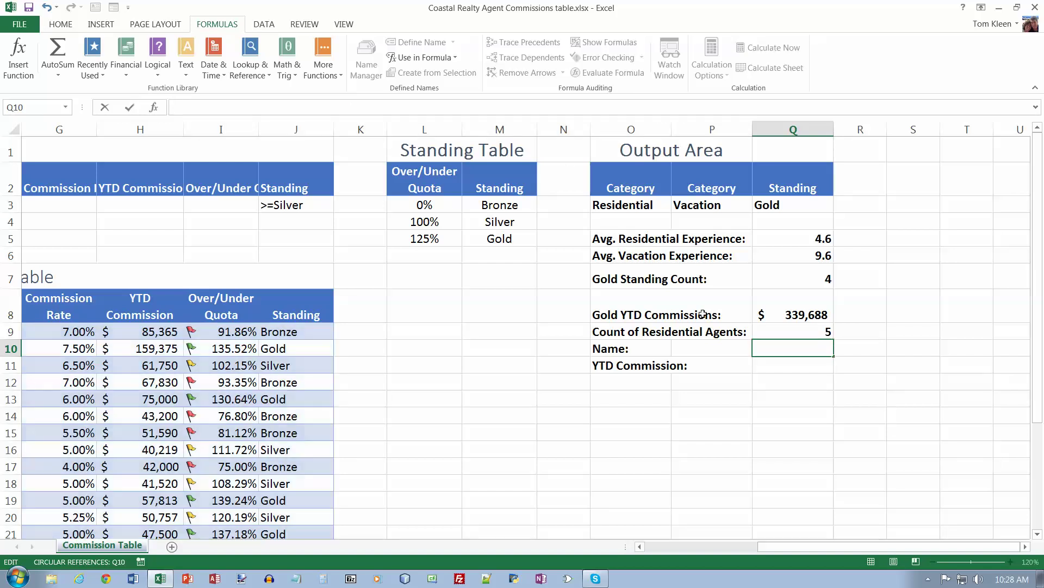
{"action": "left_click", "coordinate": [784, 364]}
{"action": "key", "text": "ctrl+v"}
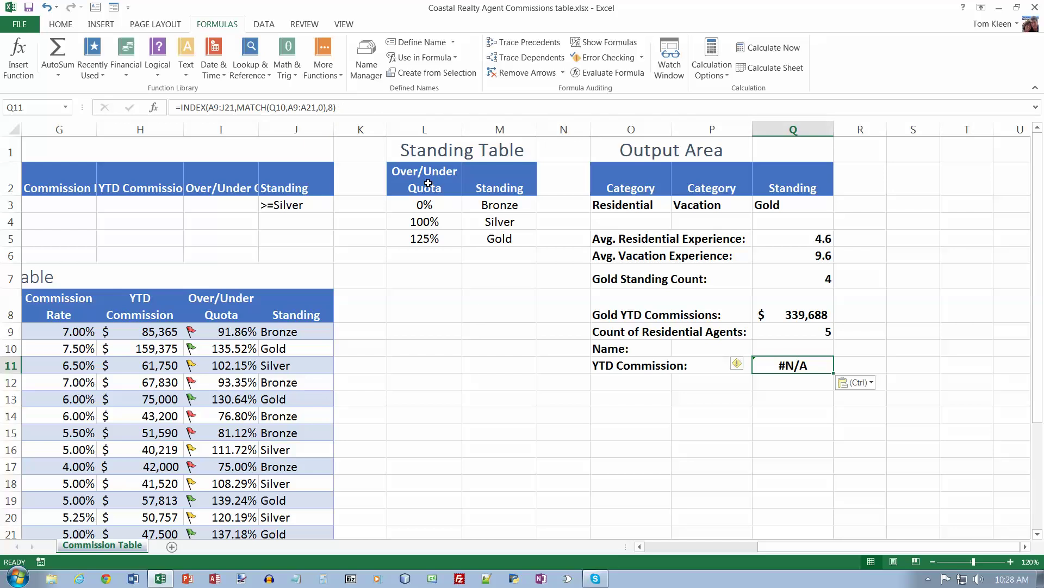
{"action": "key", "text": "Down"}
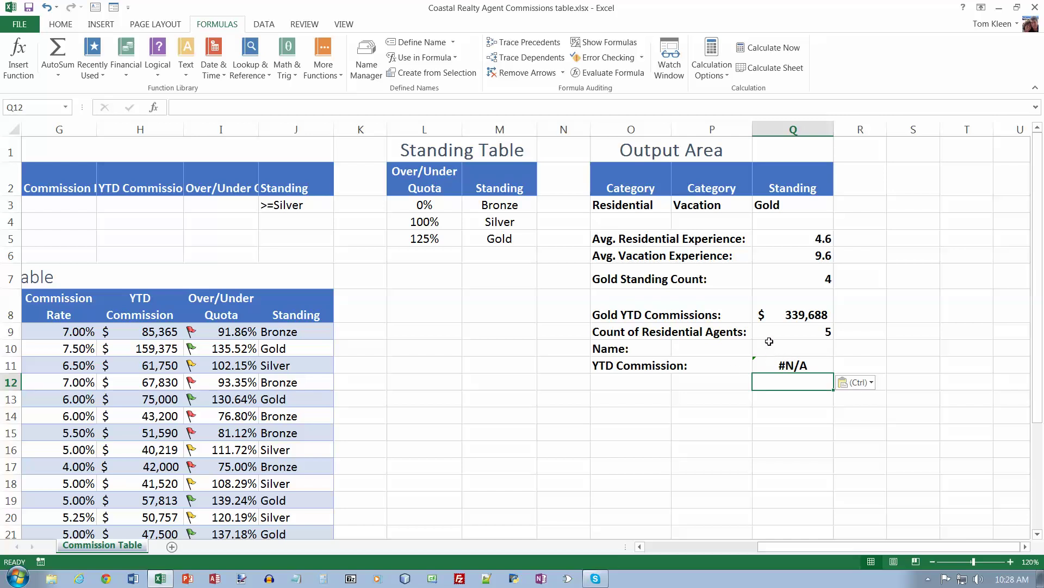
{"action": "left_click", "coordinate": [781, 348]}
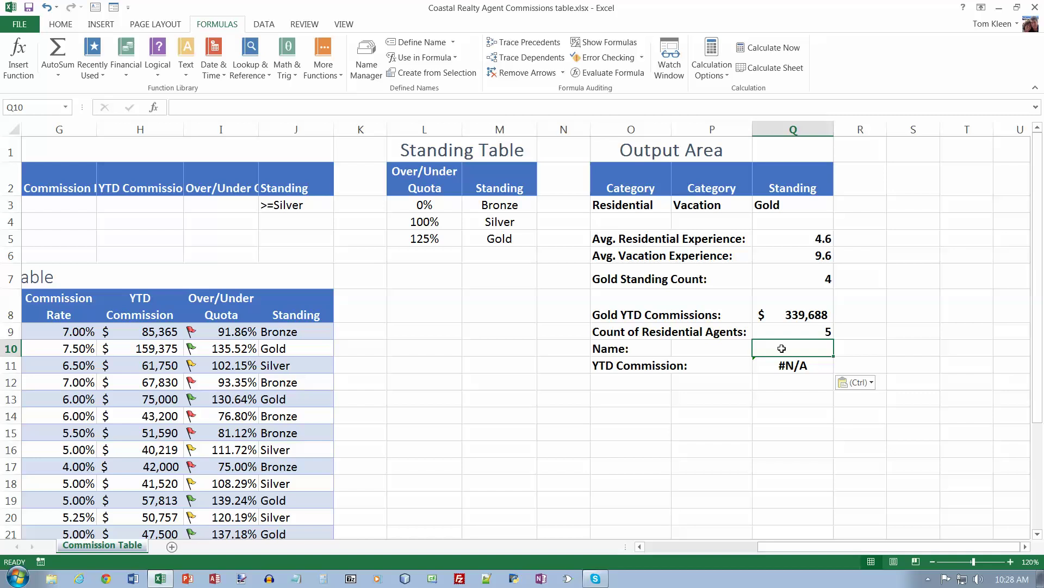
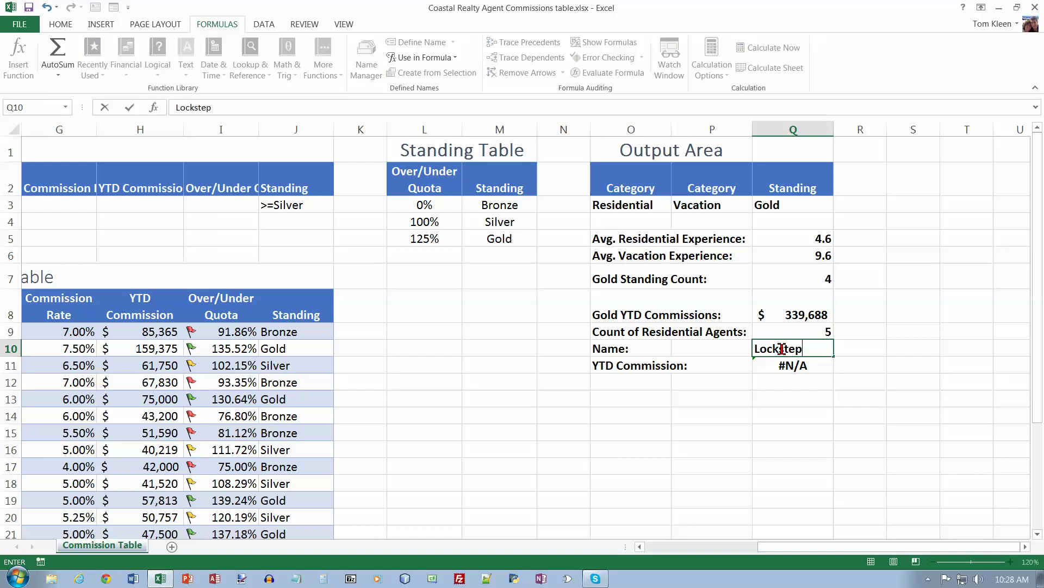
Step: Enter an agent's full name in Q10 so Q11's lookup returns 42000
{"action": "key", "text": "Return"}
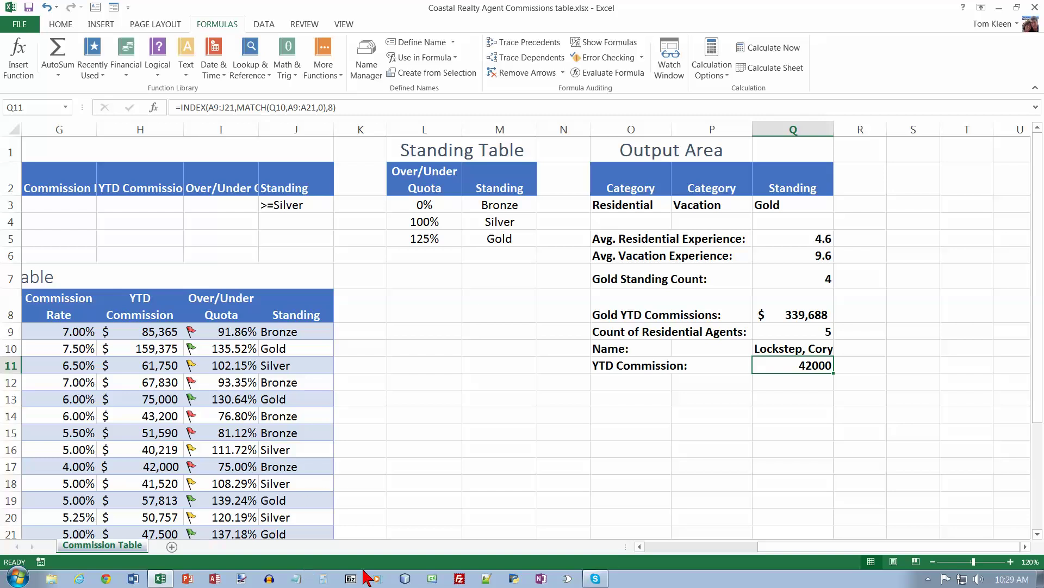
Step: Remove the stray Output Area filter and apply filter arrows to the commission table headers
{"action": "left_click", "coordinate": [666, 546]}
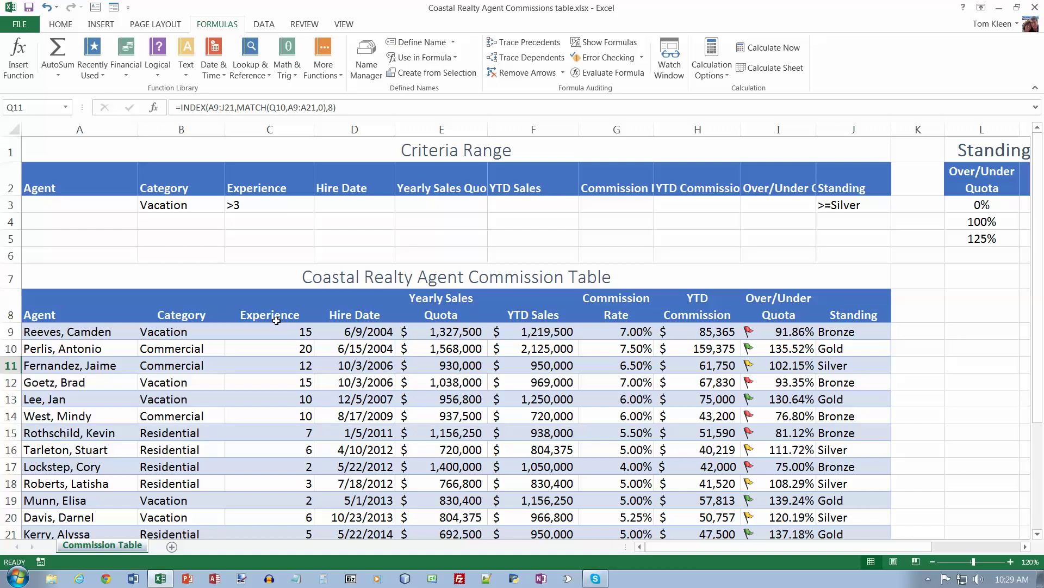
{"action": "left_click", "coordinate": [265, 27]}
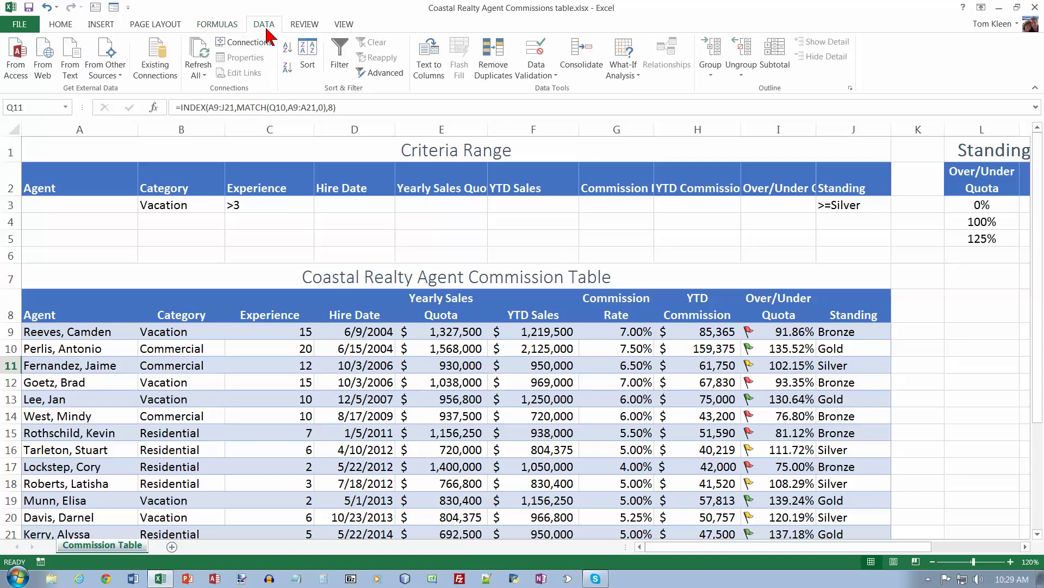
{"action": "left_click", "coordinate": [341, 51]}
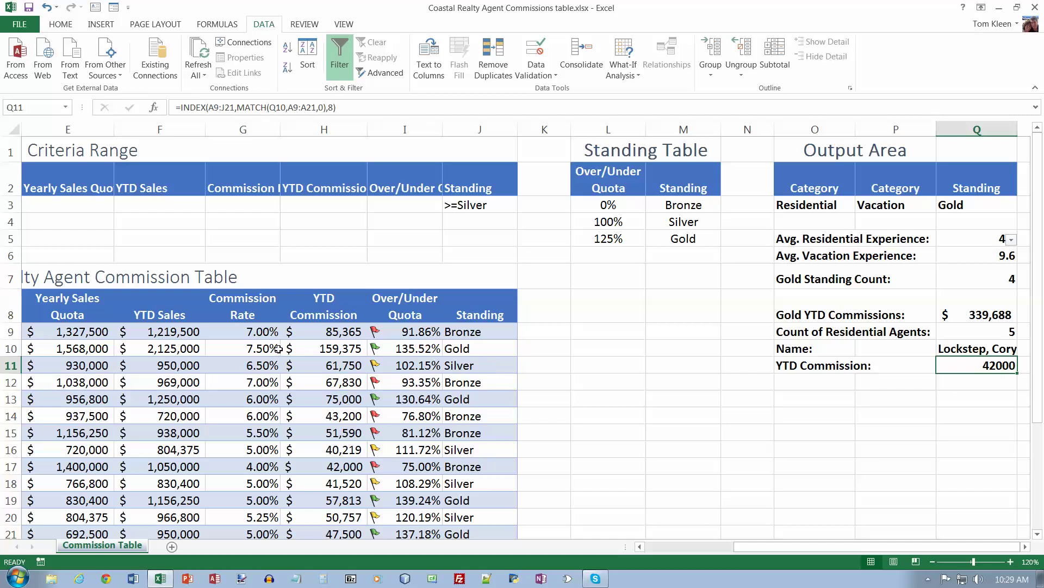
{"action": "left_click", "coordinate": [343, 68]}
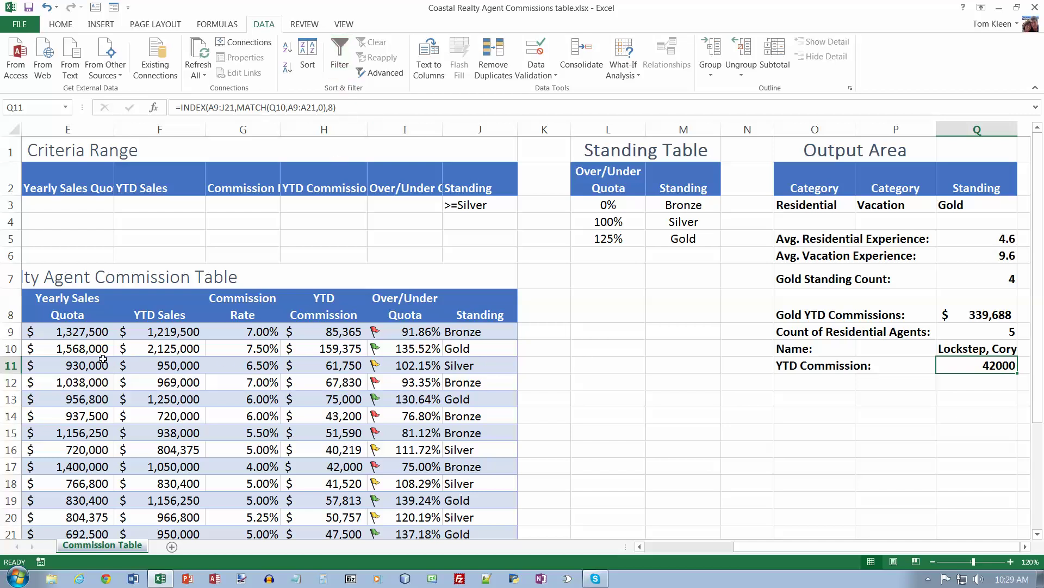
{"action": "left_click", "coordinate": [99, 359]}
{"action": "left_click", "coordinate": [340, 65]}
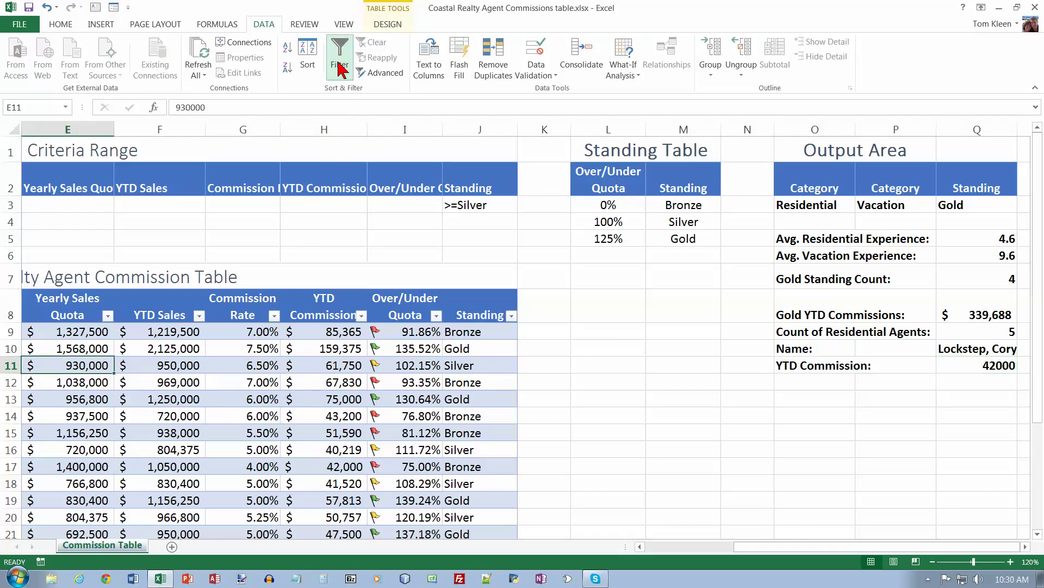
{"action": "left_click", "coordinate": [670, 549]}
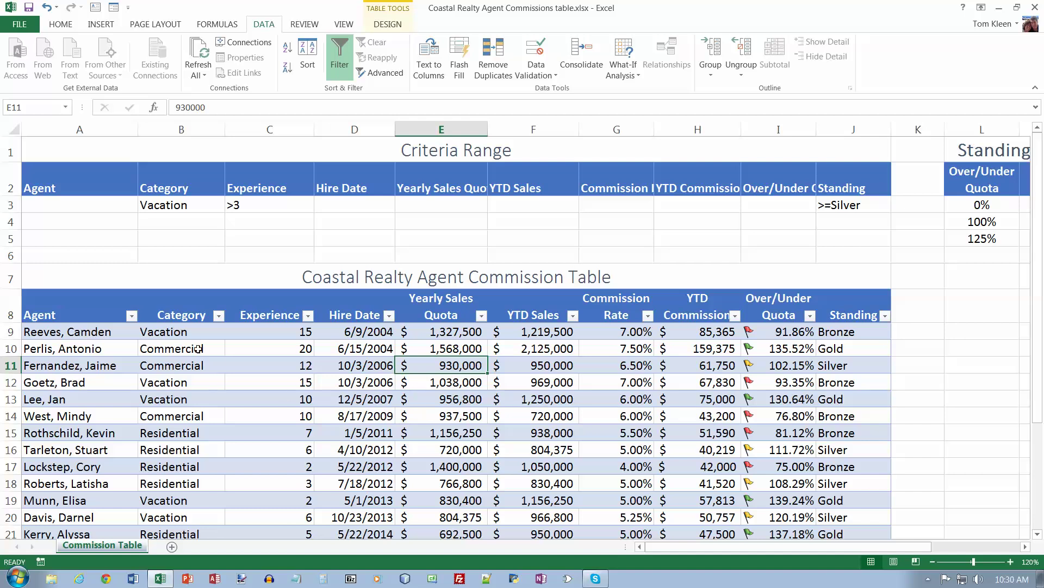
{"action": "left_click", "coordinate": [191, 332]}
Step: Sort the table by Category A to Z: Commercial, Residential, then Vacation
{"action": "left_click", "coordinate": [218, 316]}
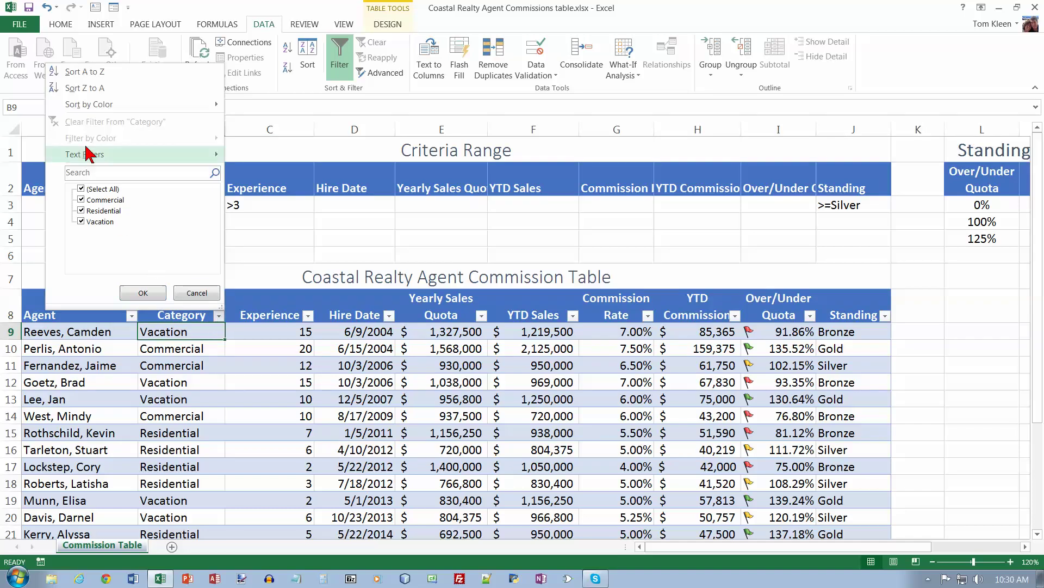
{"action": "left_click", "coordinate": [86, 71]}
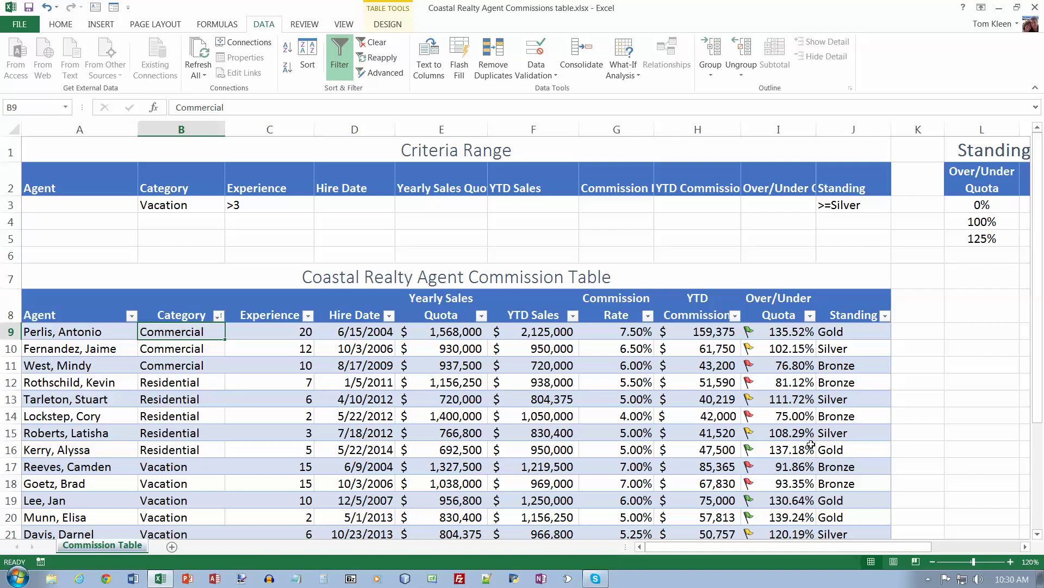
{"action": "left_click", "coordinate": [299, 354]}
{"action": "right_click", "coordinate": [299, 354]}
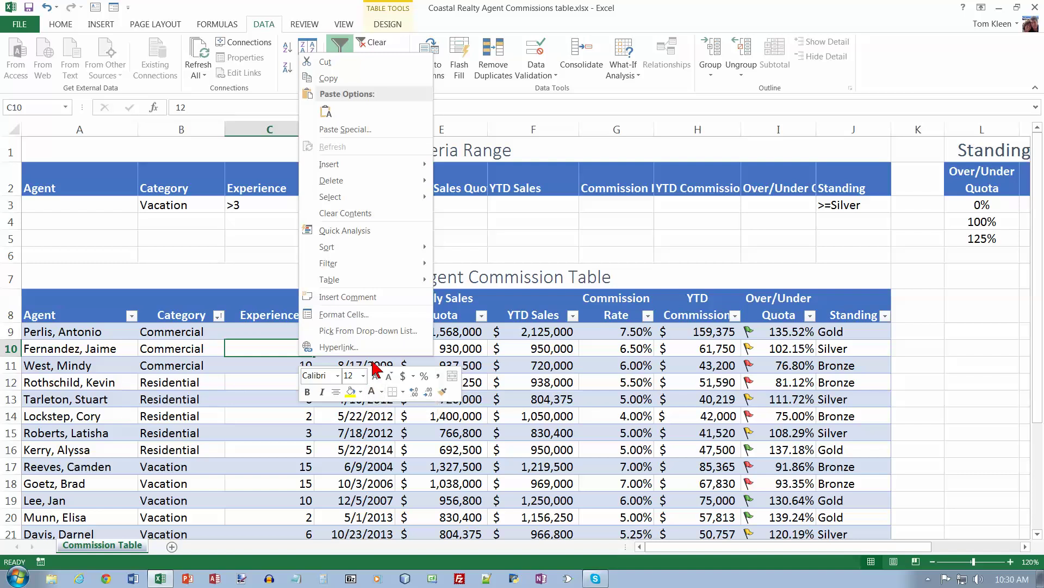
Step: Convert the commission table to a normal range, confirming with Yes
{"action": "mouse_move", "coordinate": [365, 287]}
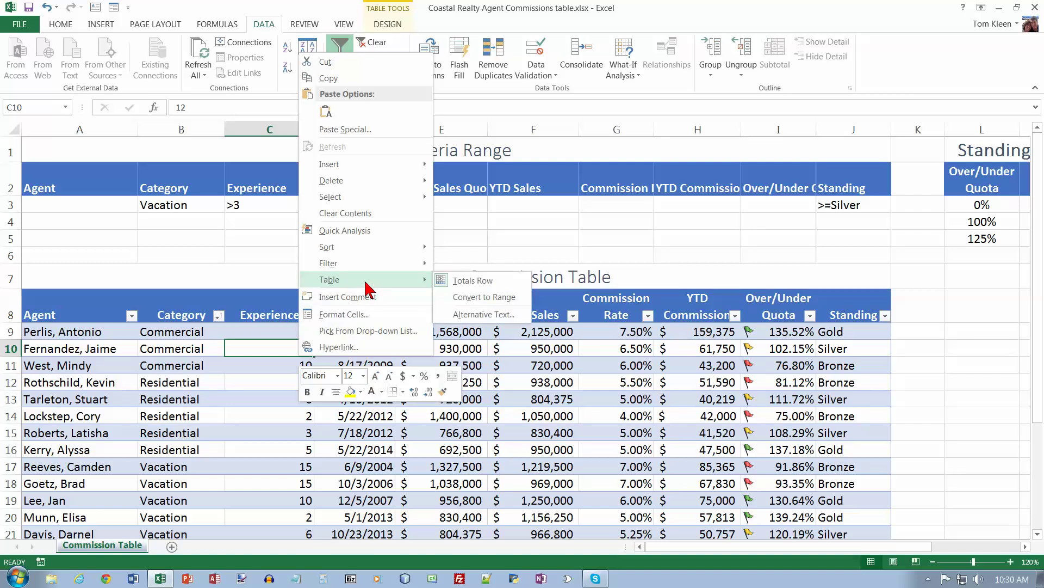
{"action": "left_click", "coordinate": [478, 298]}
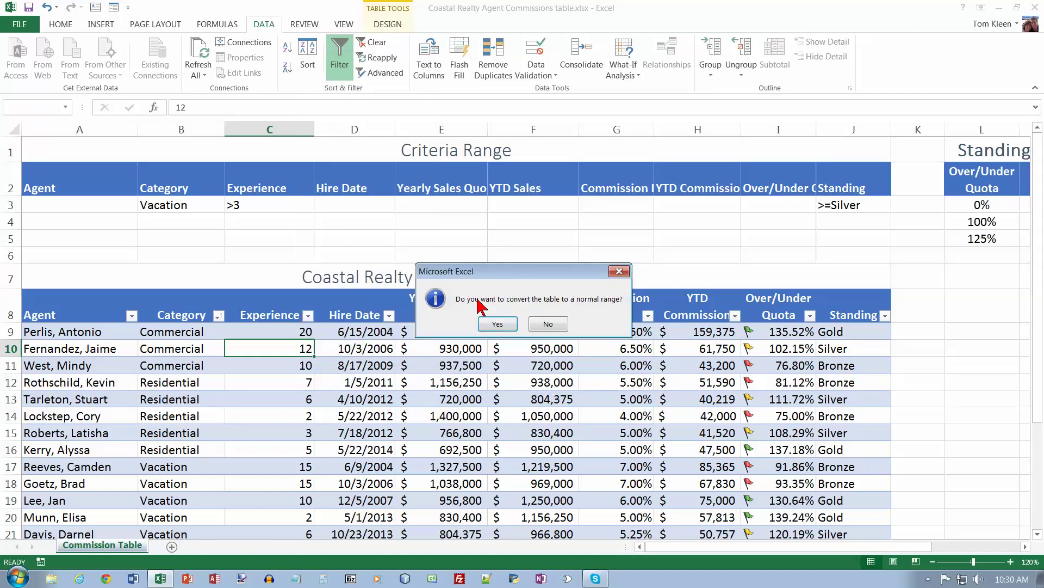
{"action": "left_click", "coordinate": [506, 326]}
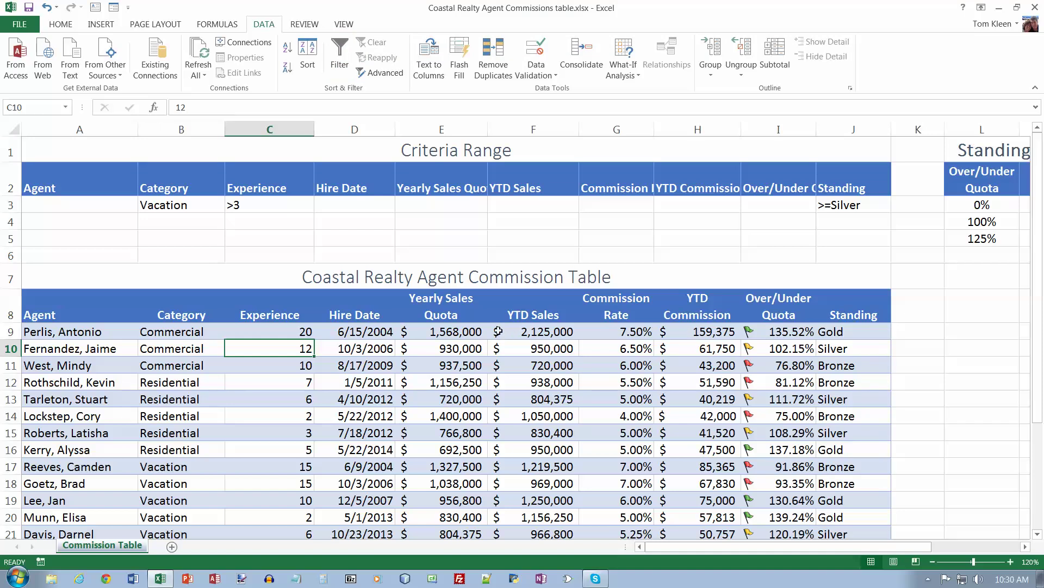
{"action": "left_click", "coordinate": [353, 313]}
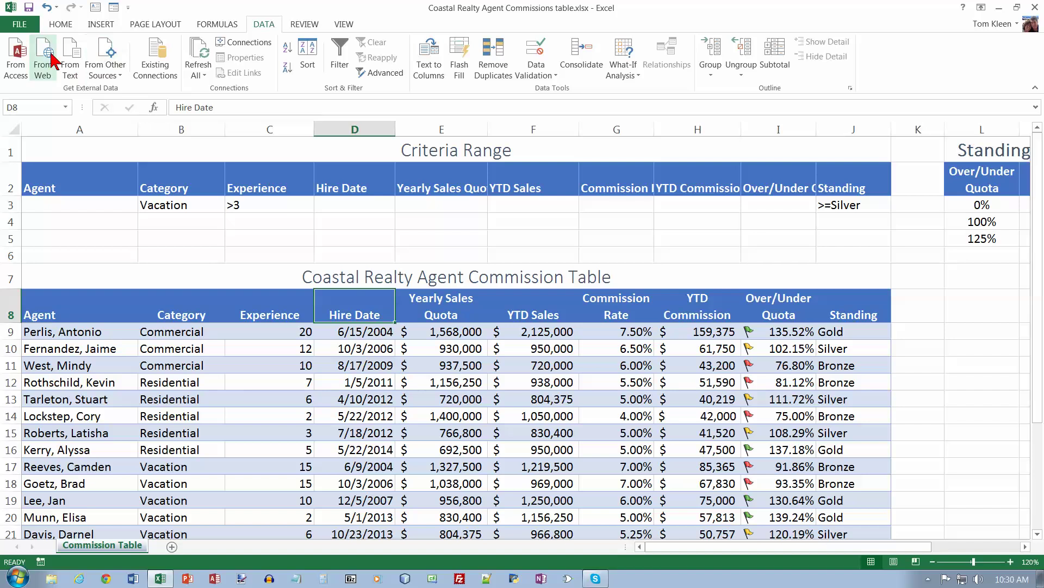
Step: Try formatting the commission data as a table, undoing and cancelling the misplaced attempts
{"action": "left_click", "coordinate": [61, 24]}
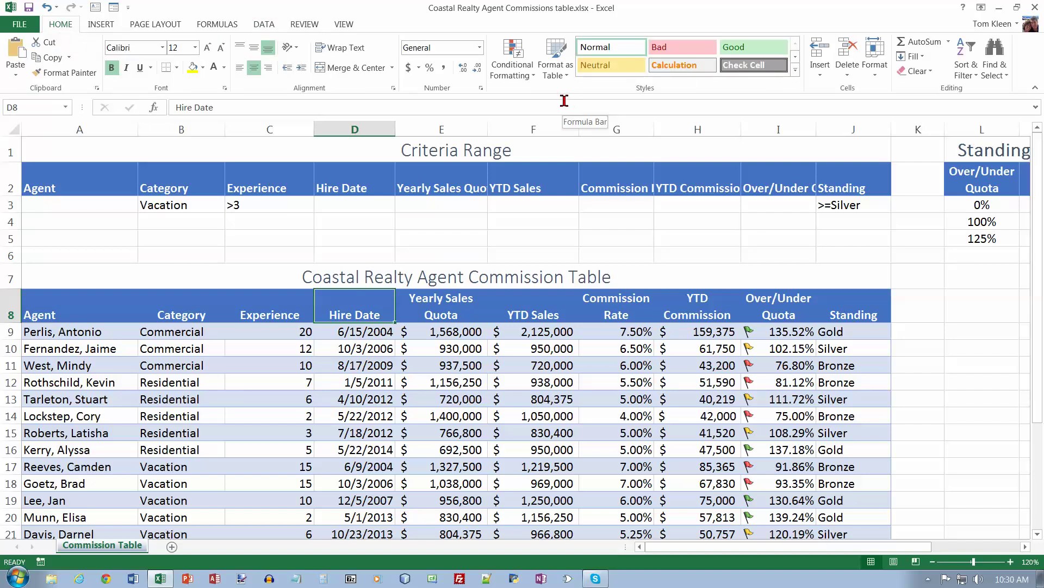
{"action": "left_click", "coordinate": [560, 65]}
{"action": "left_click", "coordinate": [794, 233]}
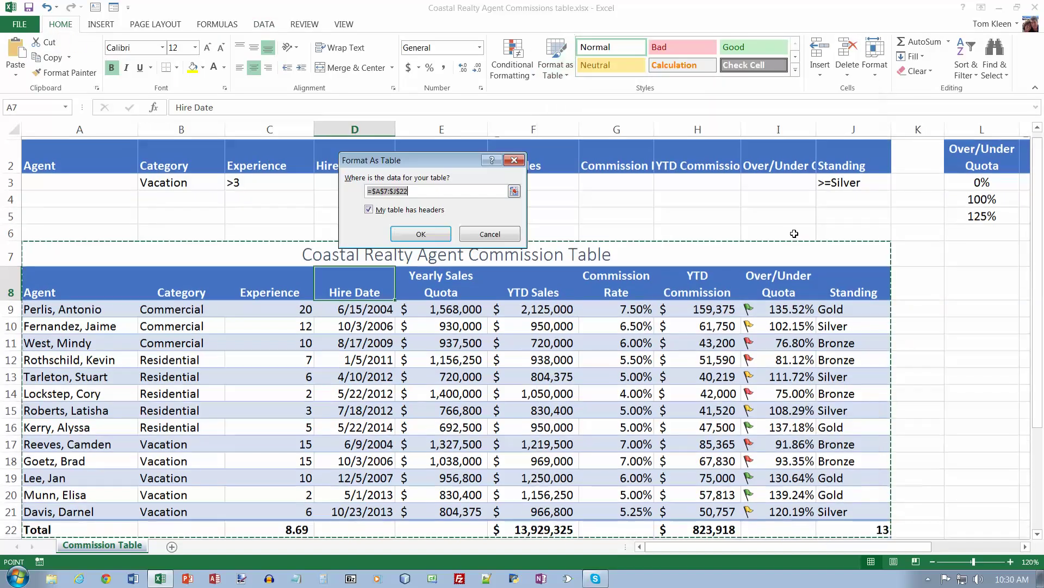
{"action": "left_click", "coordinate": [412, 231]}
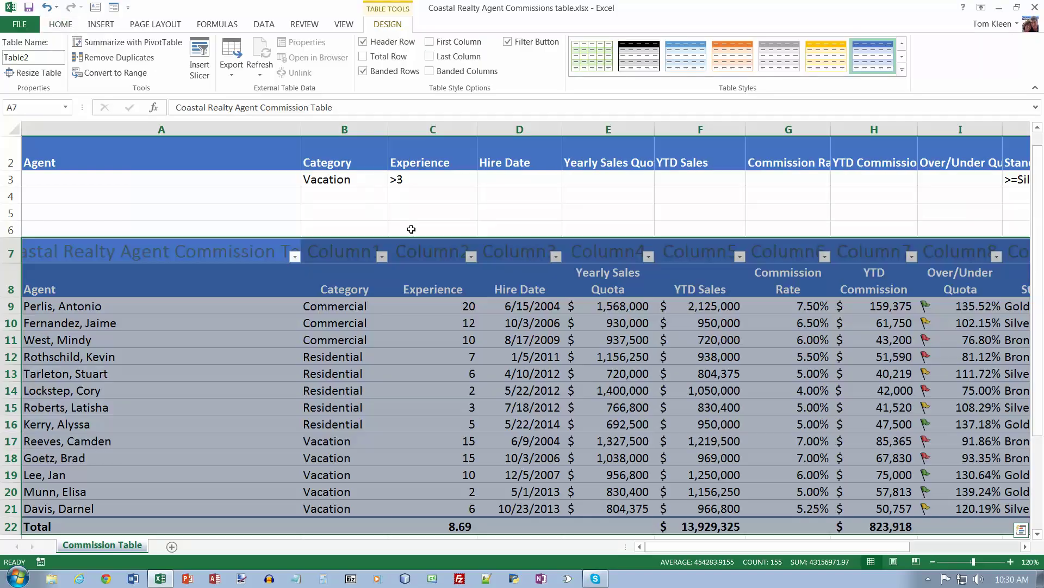
{"action": "key", "text": "ctrl+z"}
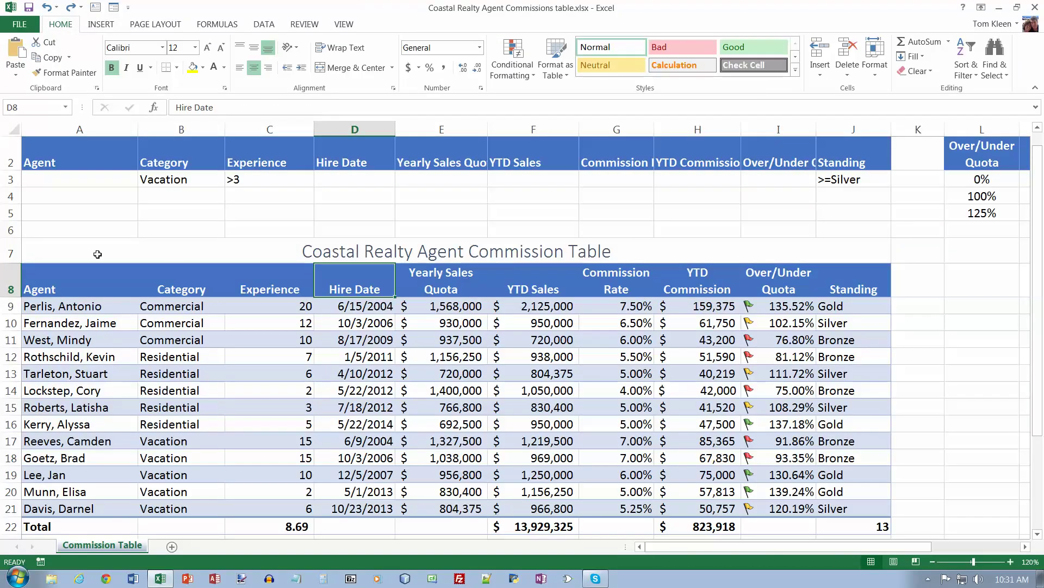
{"action": "left_click_drag", "start_coordinate": [44, 277], "coordinate": [334, 291]}
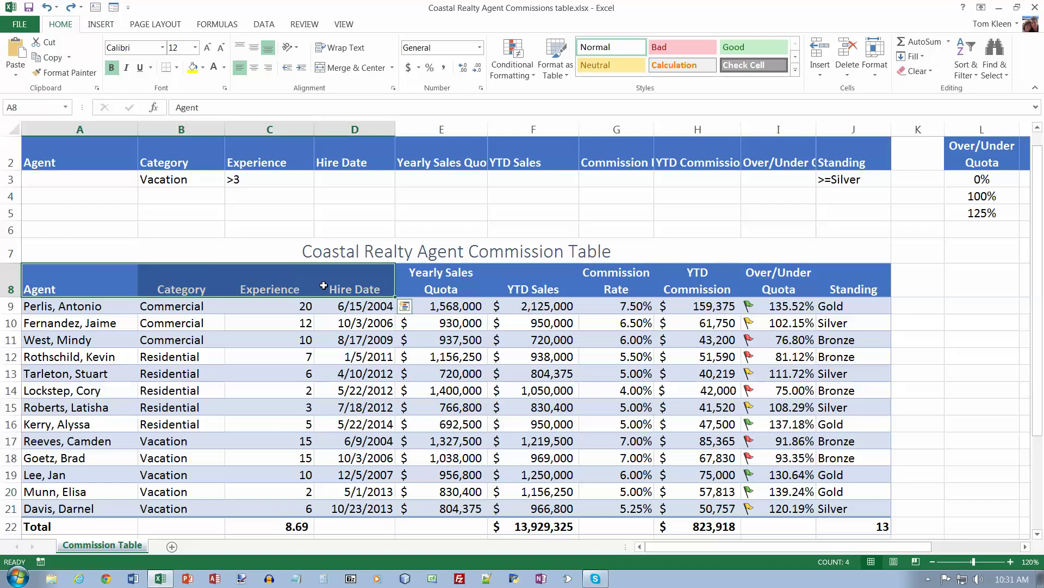
{"action": "left_click", "coordinate": [351, 306]}
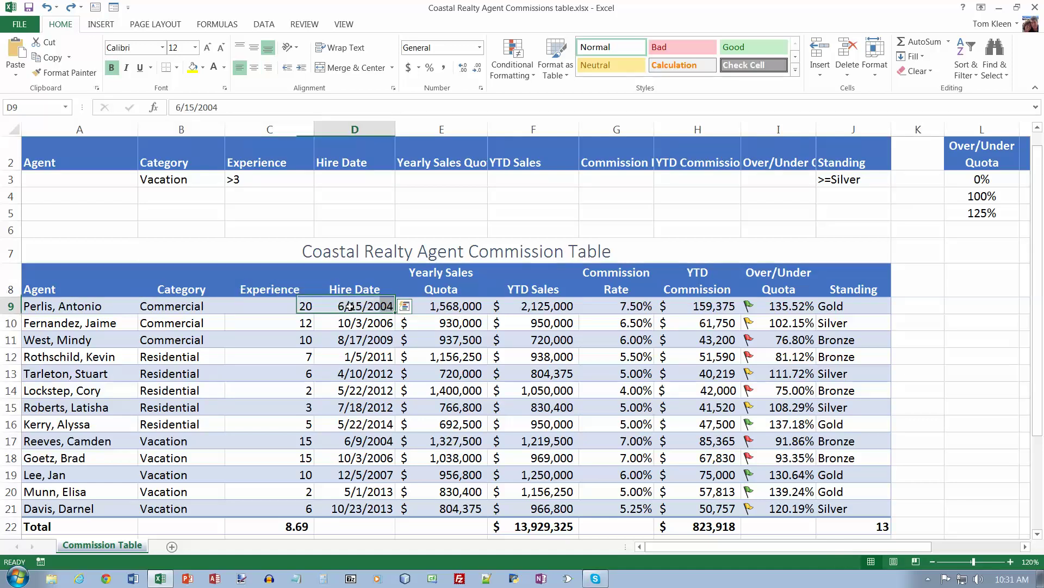
{"action": "left_click", "coordinate": [556, 62]}
{"action": "left_click", "coordinate": [800, 242]}
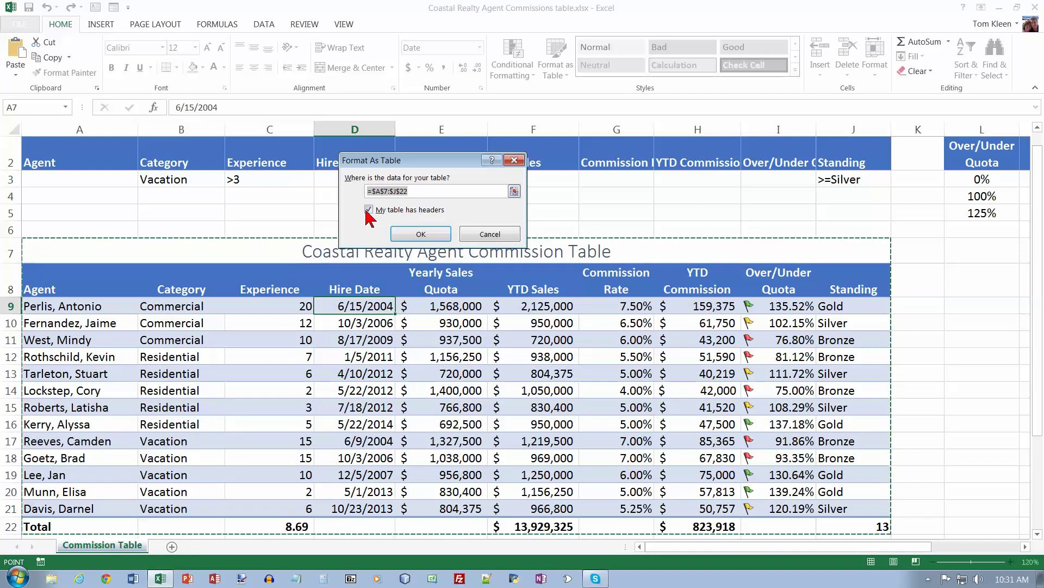
{"action": "left_click", "coordinate": [387, 192]}
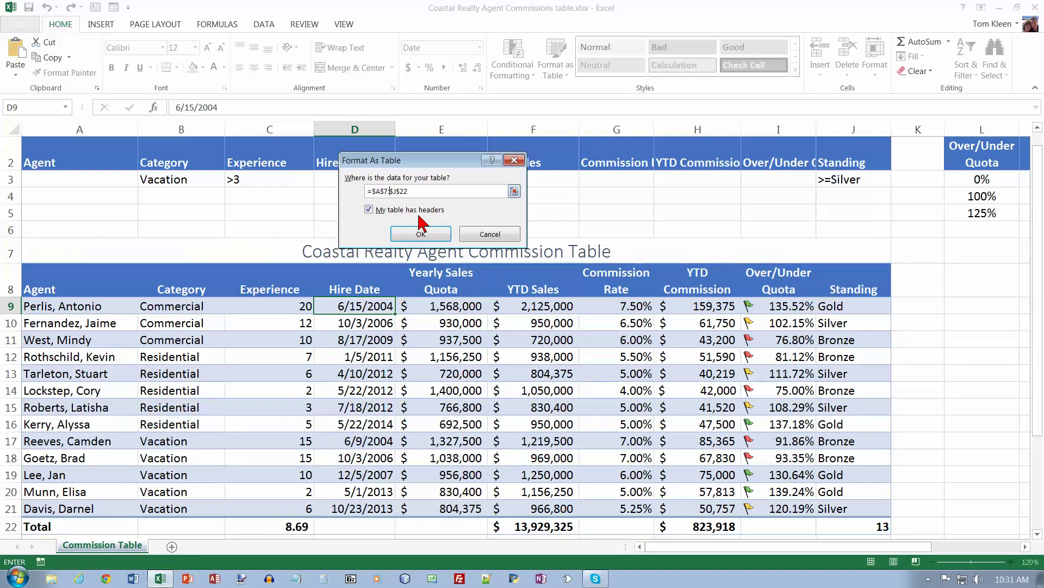
{"action": "key", "text": "Left"}
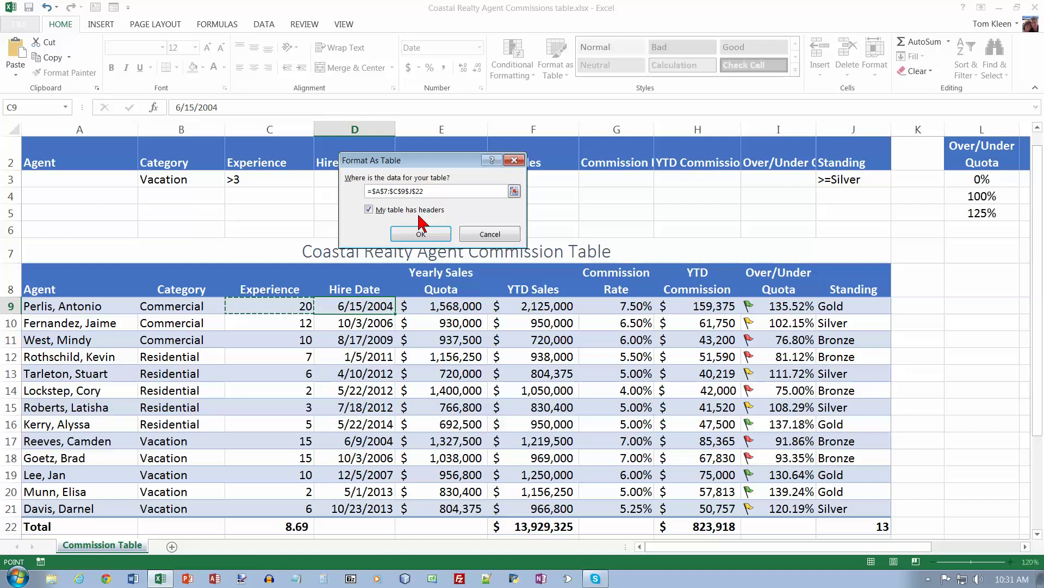
{"action": "key", "text": "Escape"}
Step: Format A8:J21 as a Medium-style table with My table has headers checked
{"action": "left_click_drag", "start_coordinate": [59, 276], "coordinate": [866, 507]}
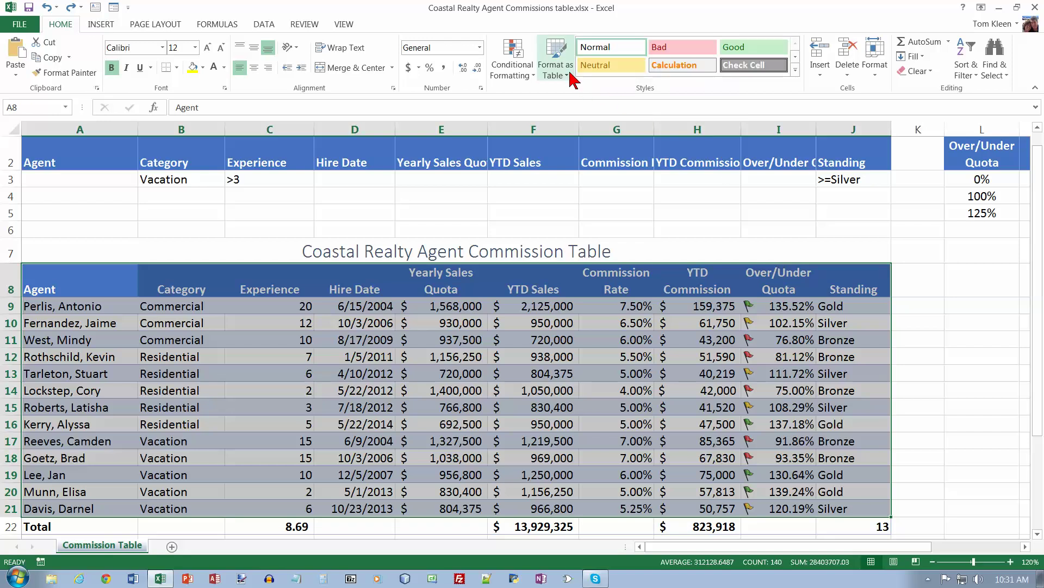
{"action": "left_click", "coordinate": [556, 59]}
{"action": "left_click", "coordinate": [796, 255]}
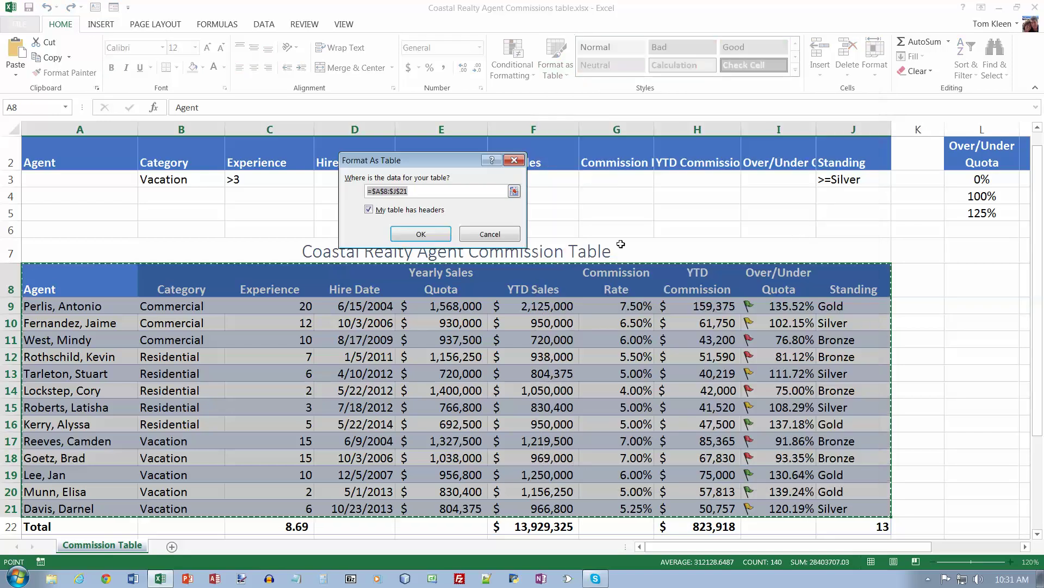
{"action": "left_click", "coordinate": [422, 234]}
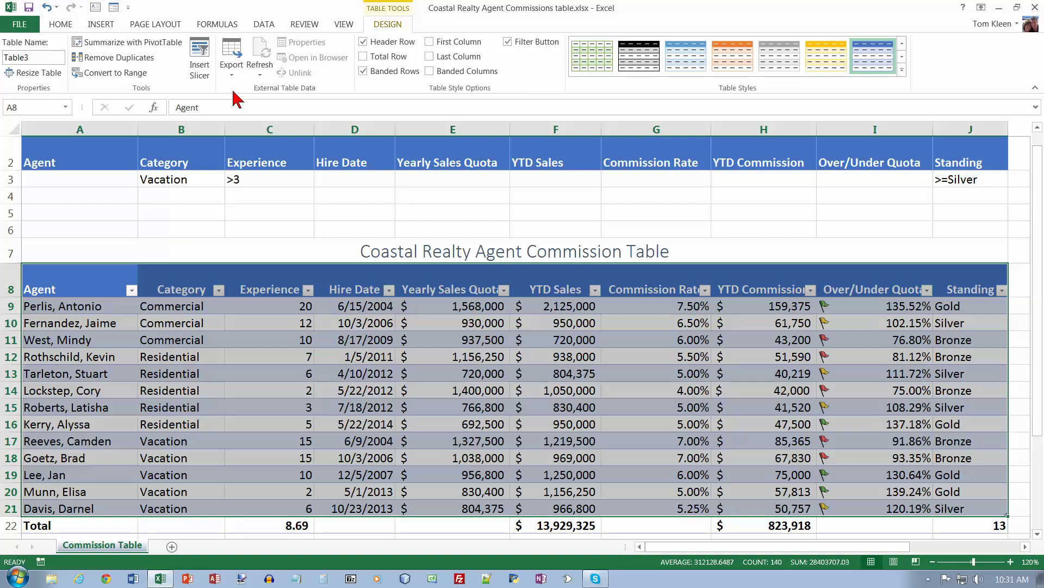
Step: Convert the commission table to a normal range, confirming Yes, then select cell B9
{"action": "left_click", "coordinate": [112, 74]}
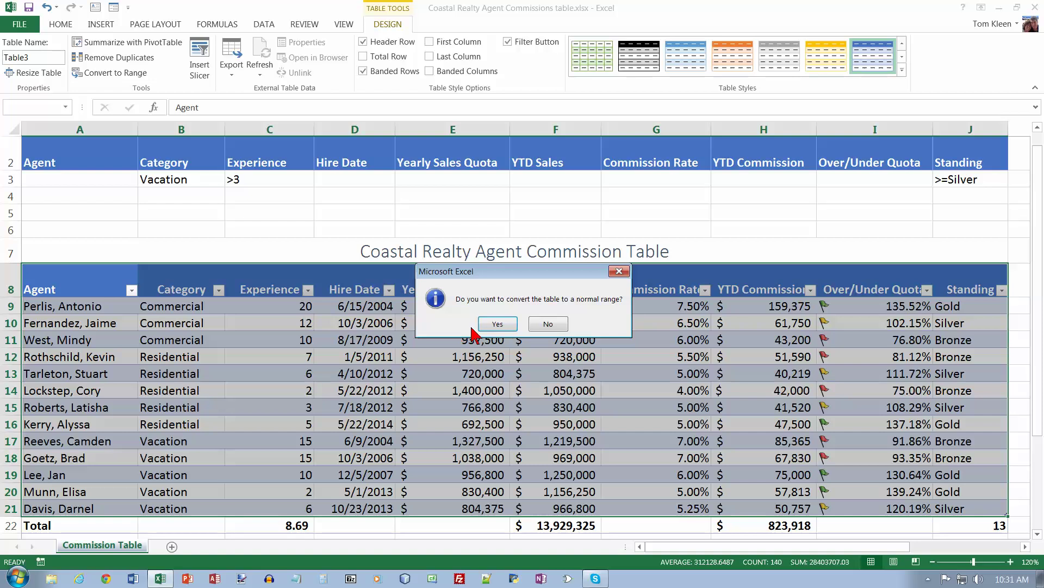
{"action": "left_click", "coordinate": [489, 325]}
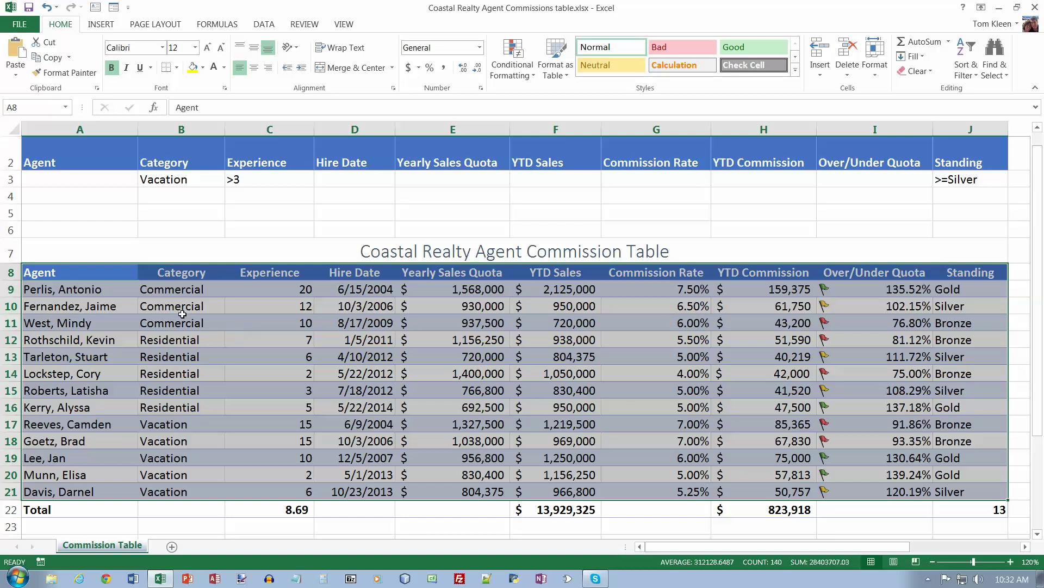
{"action": "left_click", "coordinate": [184, 288]}
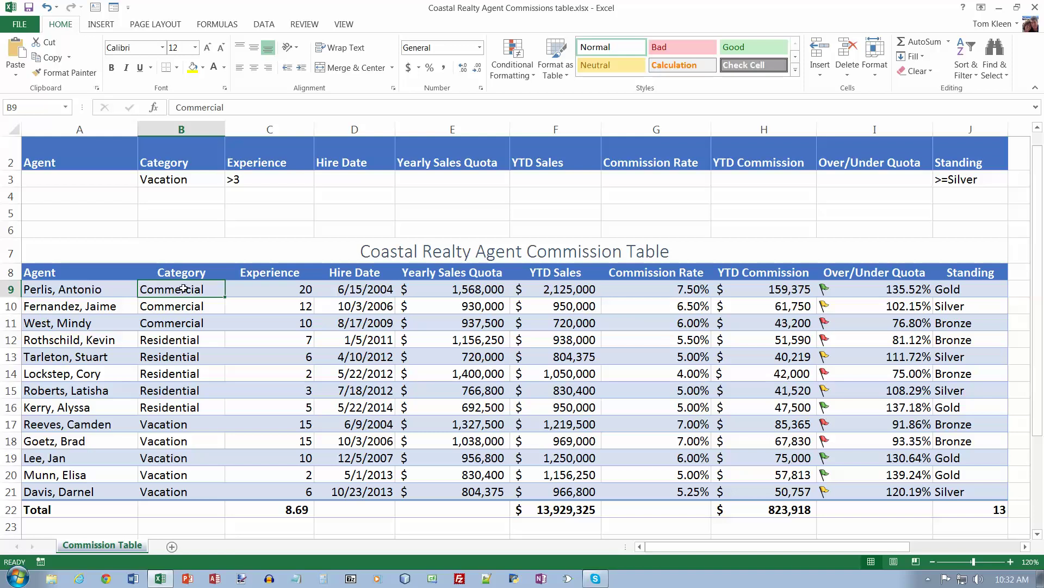
Step: Subtotal at each change in Category using Sum on Yearly Sales Quota and YTD Commission, excluding Standing
{"action": "left_click", "coordinate": [267, 25]}
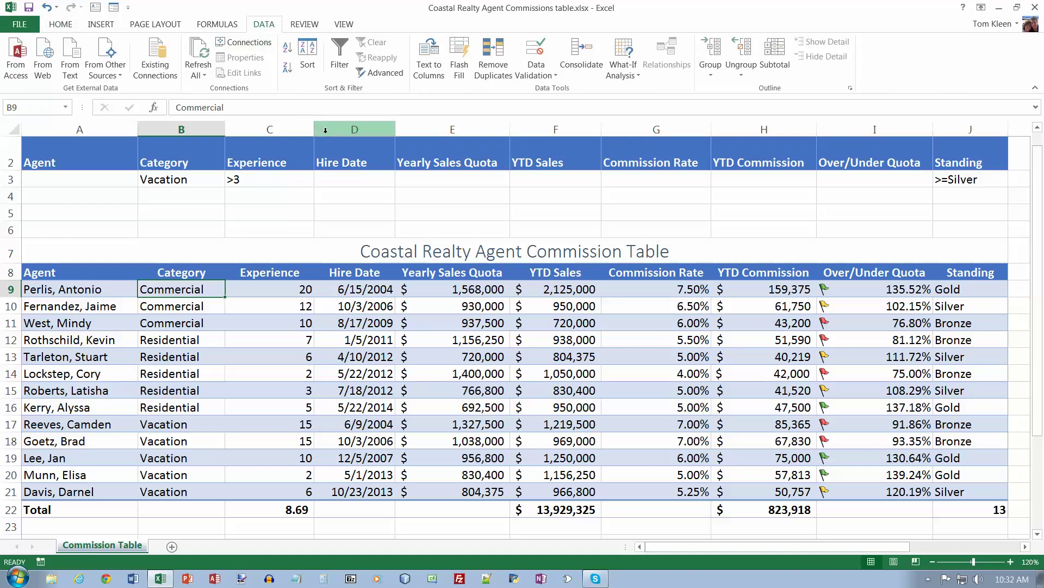
{"action": "left_click", "coordinate": [781, 61]}
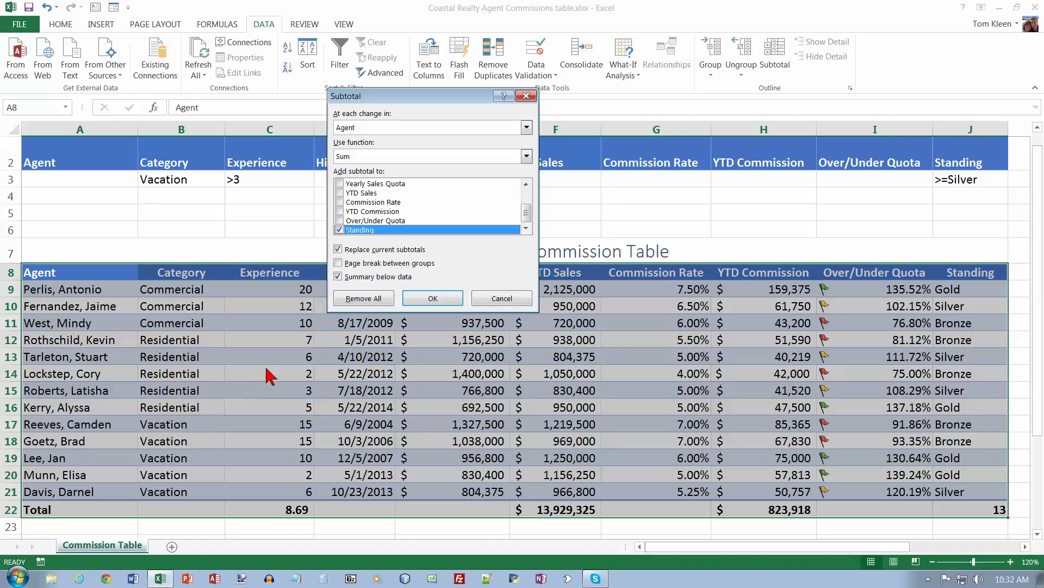
{"action": "left_click", "coordinate": [525, 128]}
{"action": "left_click", "coordinate": [382, 147]}
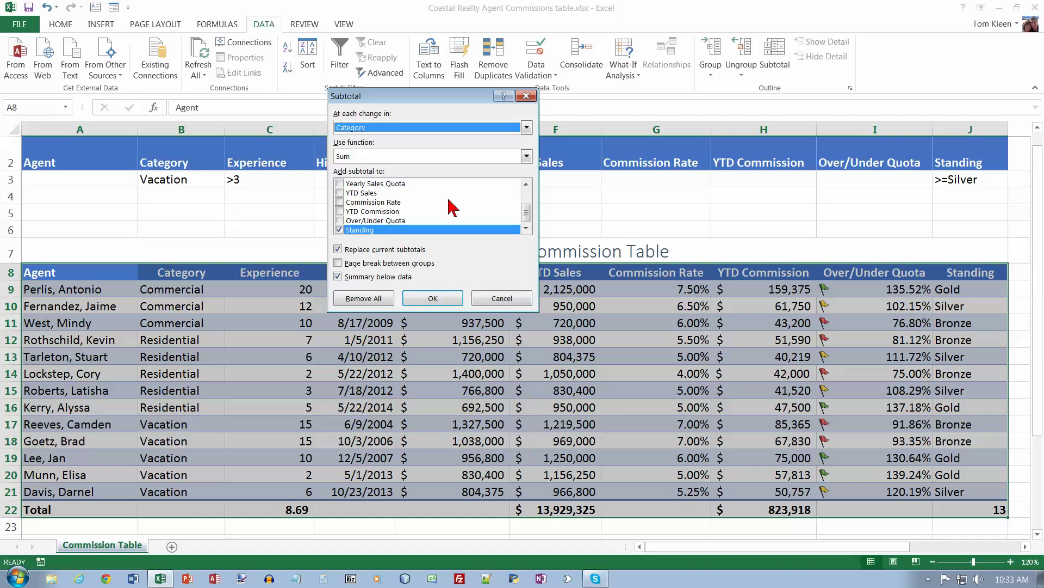
{"action": "left_click", "coordinate": [340, 184]}
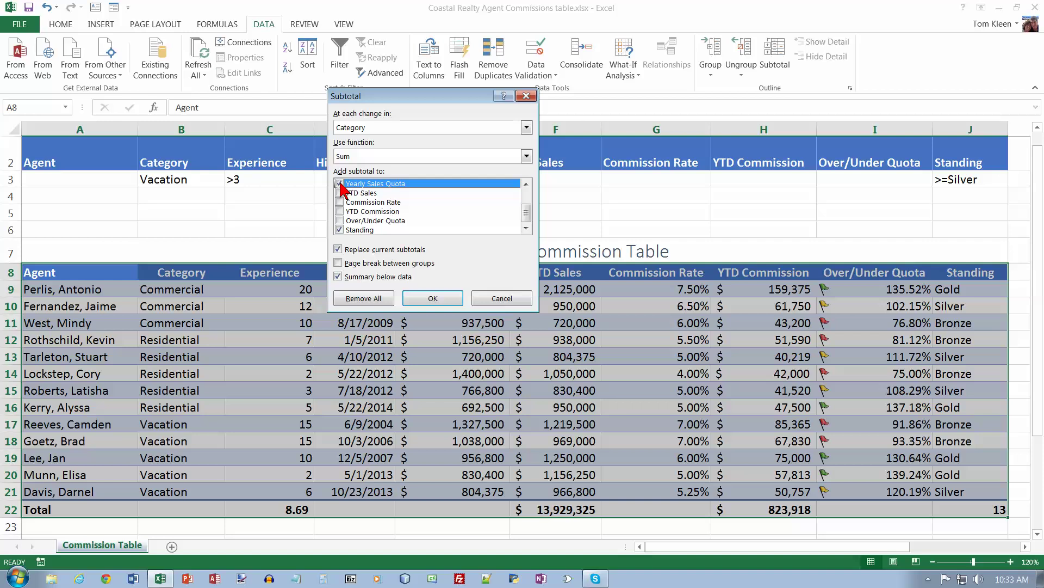
{"action": "left_click", "coordinate": [340, 212]}
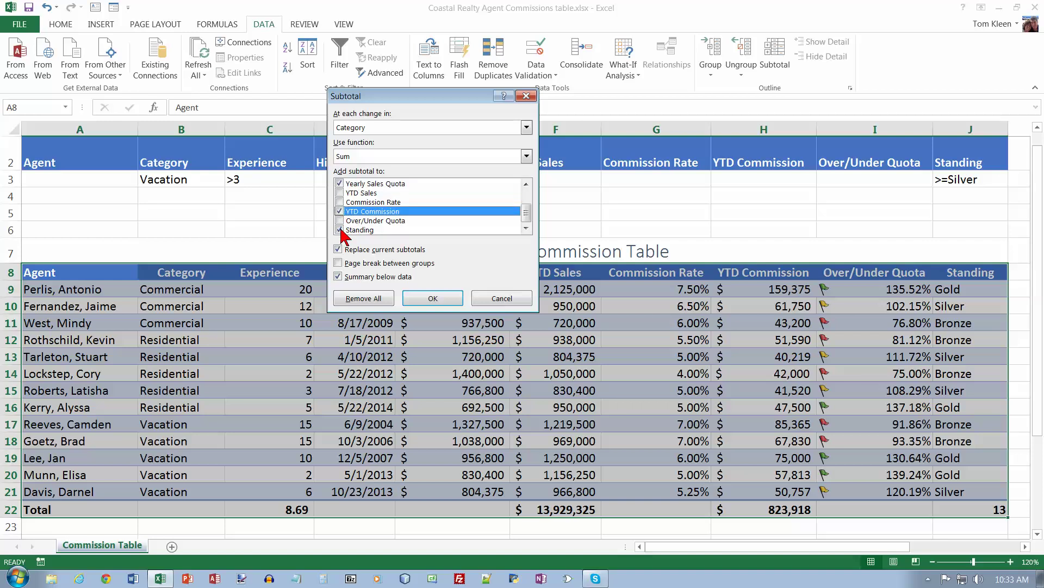
{"action": "left_click", "coordinate": [340, 231]}
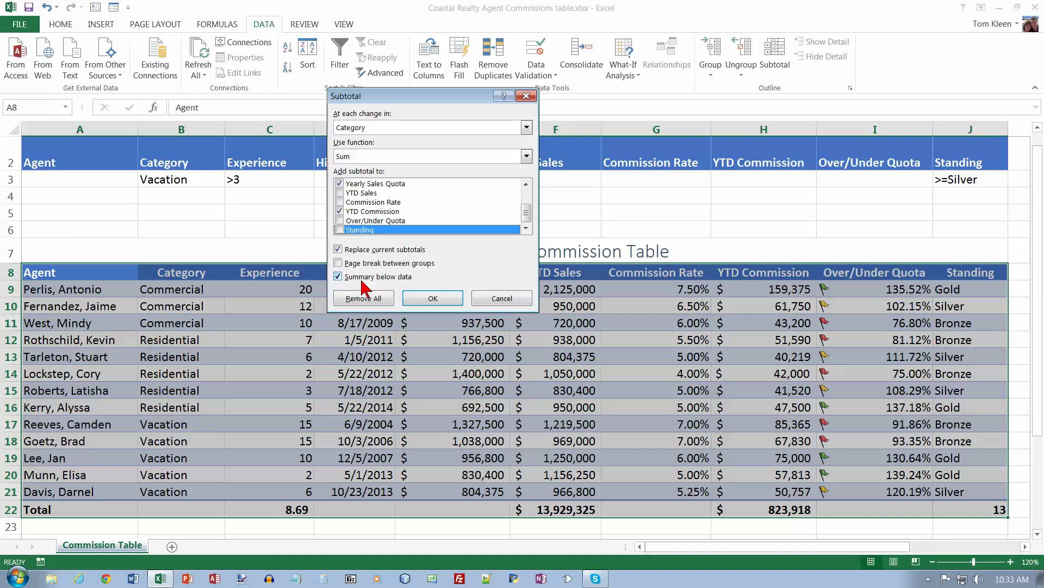
{"action": "left_click", "coordinate": [422, 299]}
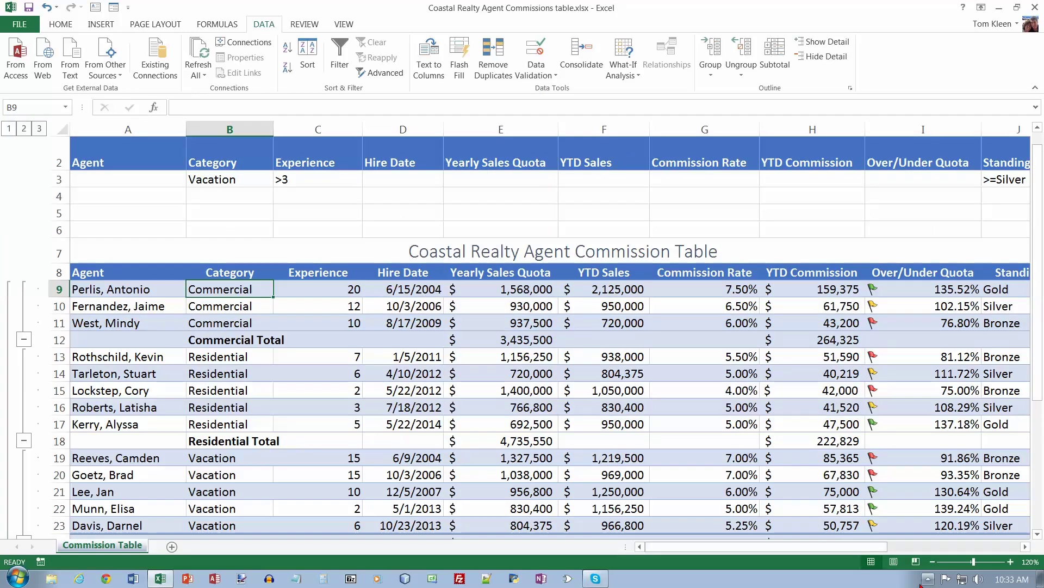
Step: Zoom the sheet to 100% and inspect the Residential, Vacation and Grand Total rows
{"action": "left_click", "coordinate": [933, 561]}
{"action": "left_click", "coordinate": [933, 561]}
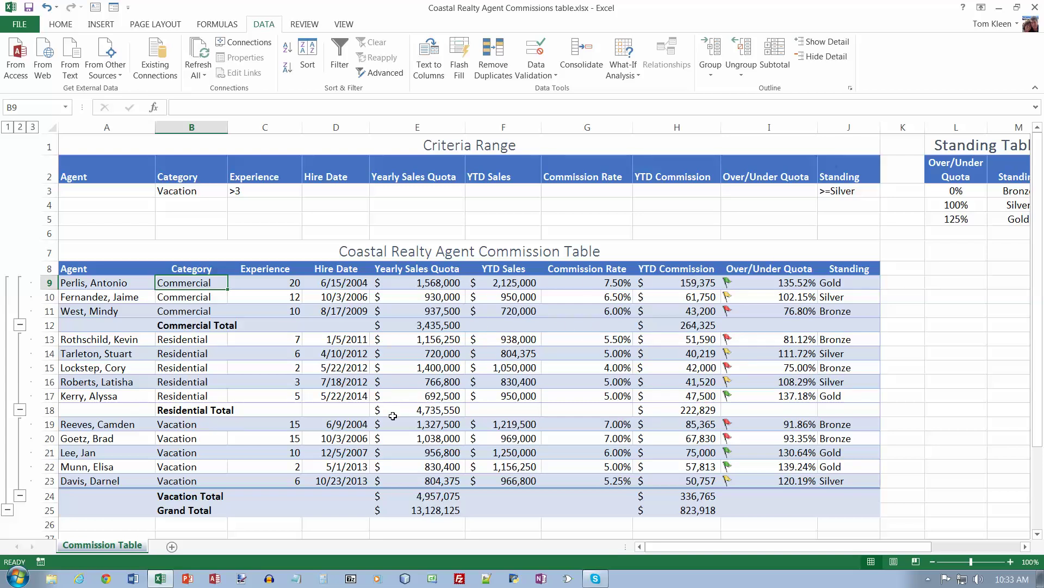
{"action": "left_click", "coordinate": [49, 410]}
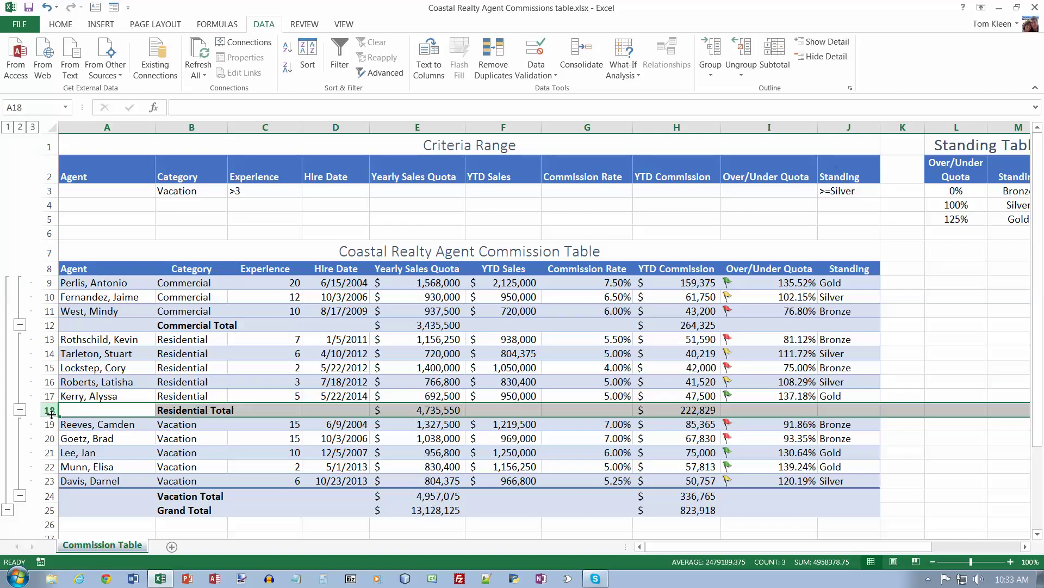
{"action": "left_click", "coordinate": [49, 496]}
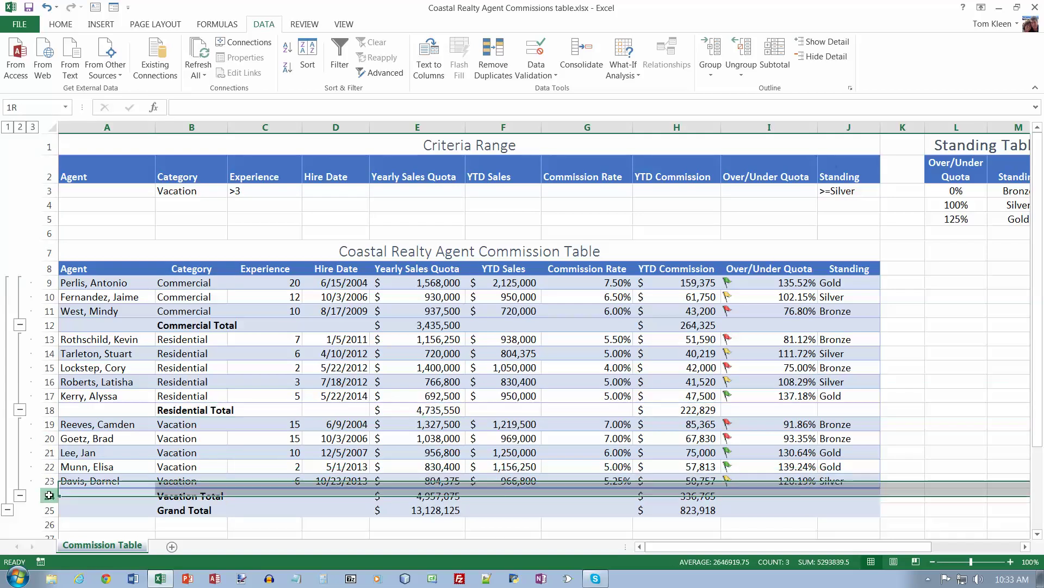
{"action": "left_click", "coordinate": [50, 510]}
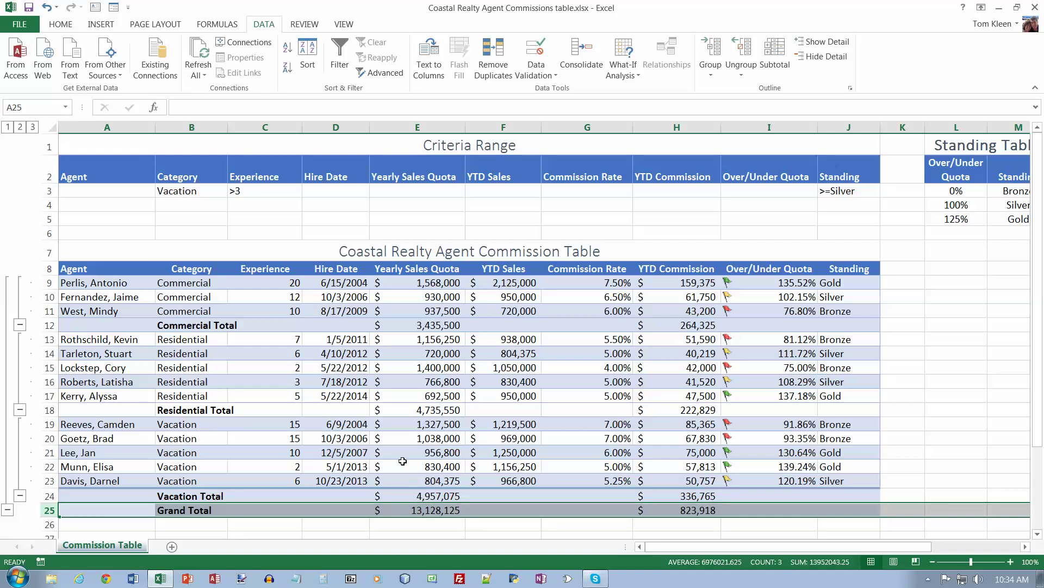
Step: Collapse and re-expand the Commercial, Residential and Vacation outline groups
{"action": "left_click", "coordinate": [20, 325]}
{"action": "left_click", "coordinate": [20, 282]}
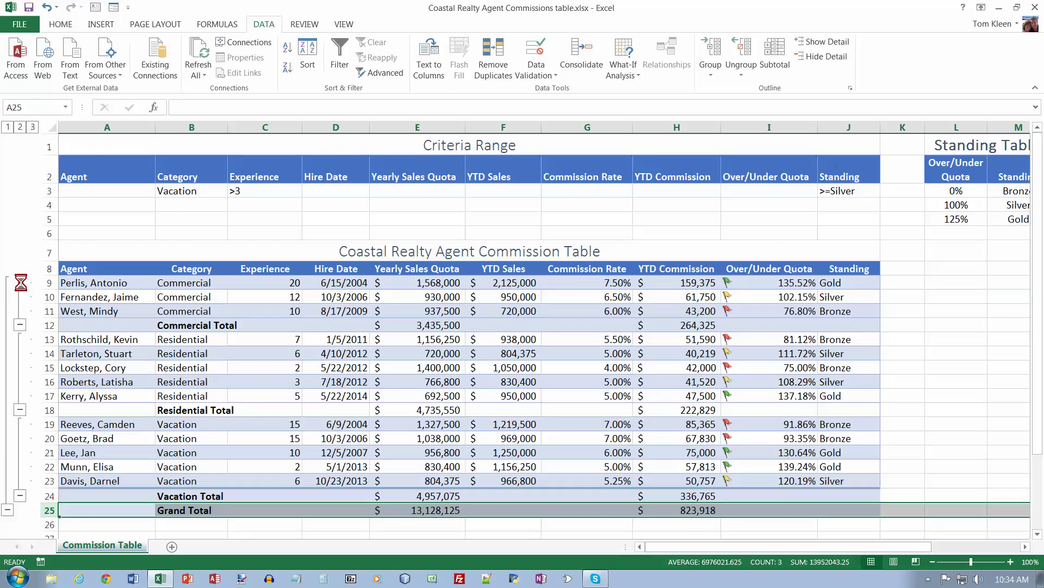
{"action": "left_click", "coordinate": [20, 325]}
{"action": "left_click", "coordinate": [20, 367]}
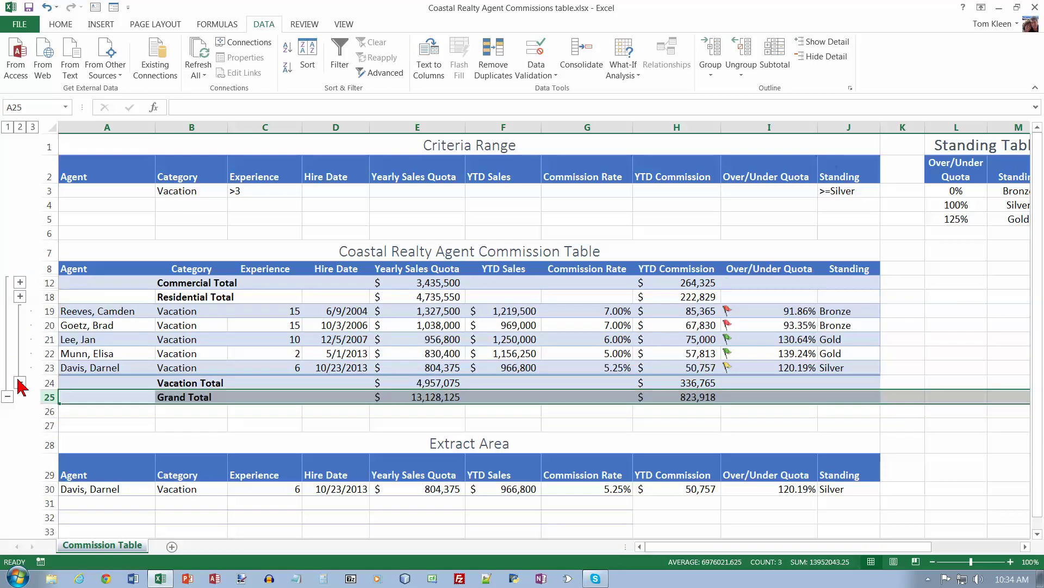
{"action": "left_click", "coordinate": [20, 382]}
{"action": "left_click", "coordinate": [20, 311]}
{"action": "left_click", "coordinate": [20, 296]}
{"action": "left_click", "coordinate": [20, 283]}
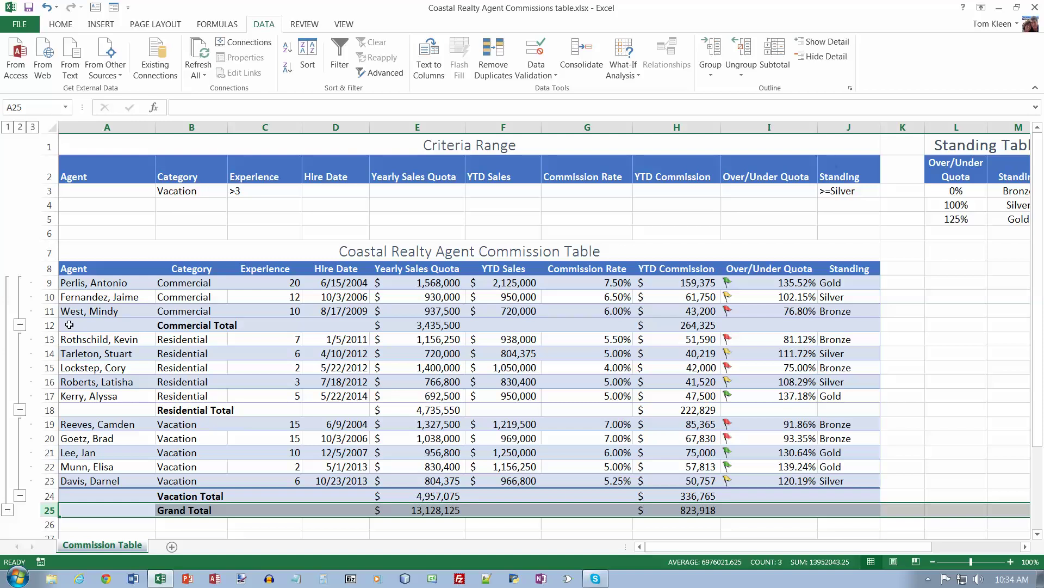
Step: Cycle through outline levels 1, 2 and 3, then collapse Commercial and Residential to their totals
{"action": "left_click", "coordinate": [8, 127]}
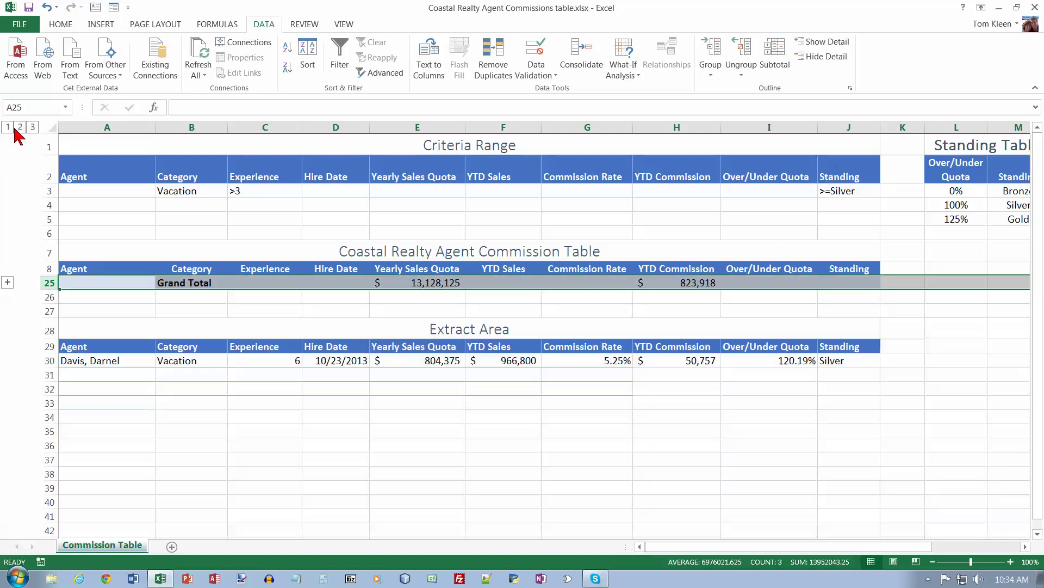
{"action": "left_click", "coordinate": [21, 128]}
{"action": "left_click", "coordinate": [33, 128]}
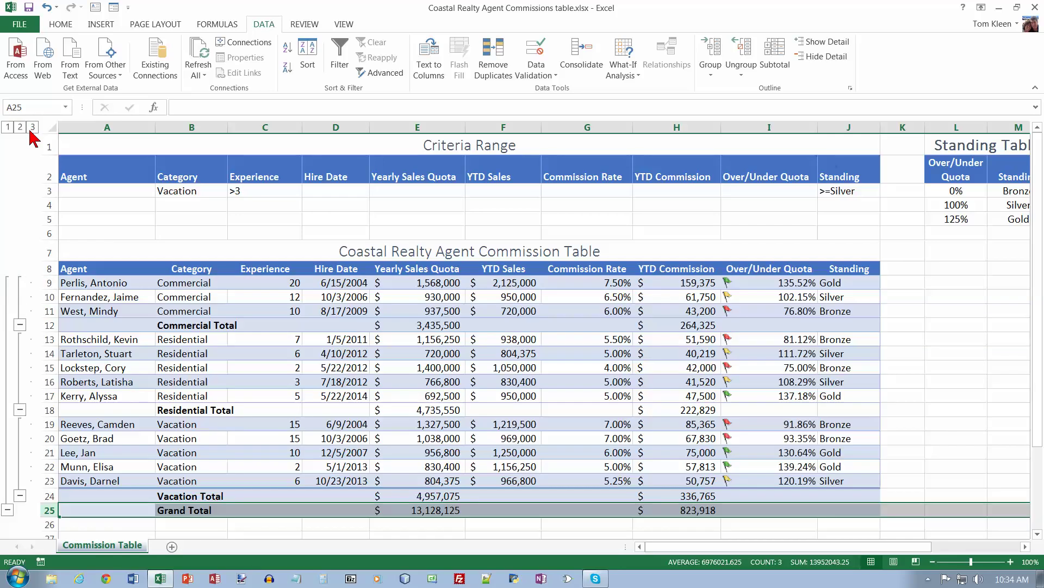
{"action": "left_click", "coordinate": [8, 127]}
{"action": "left_click", "coordinate": [20, 126]}
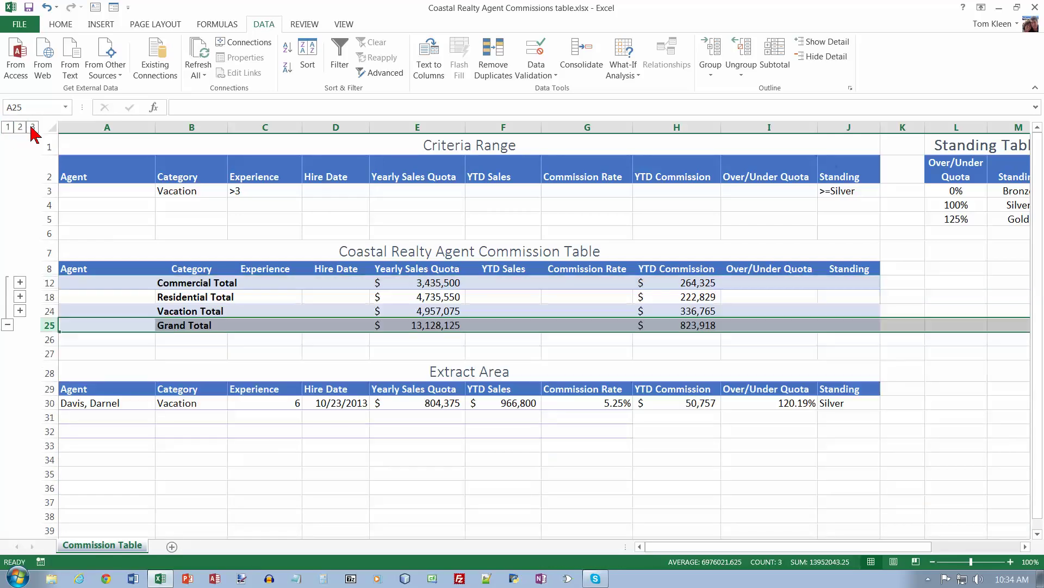
{"action": "left_click", "coordinate": [33, 127]}
{"action": "left_click", "coordinate": [20, 325]}
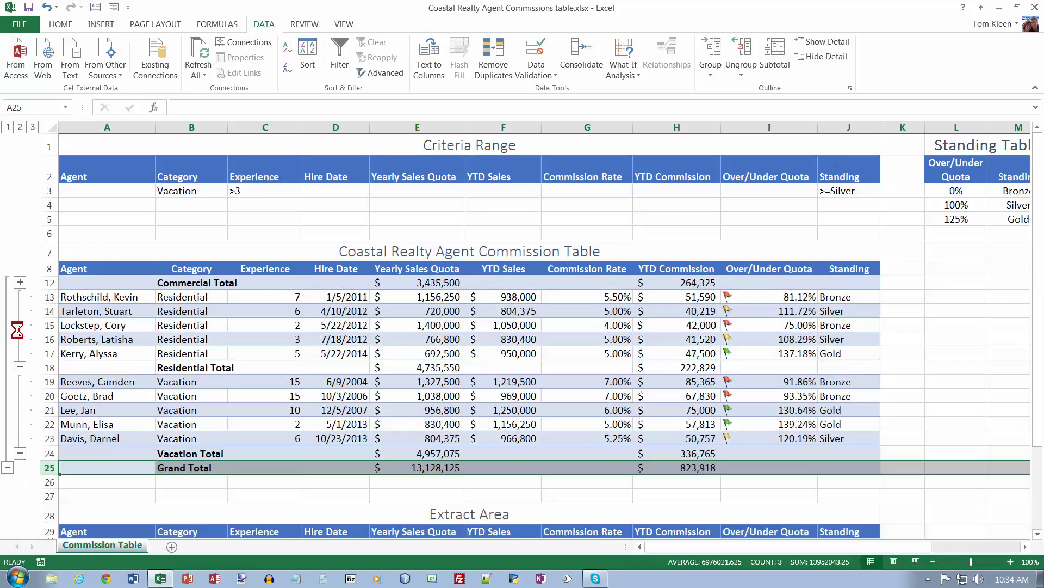
{"action": "left_click", "coordinate": [20, 367]}
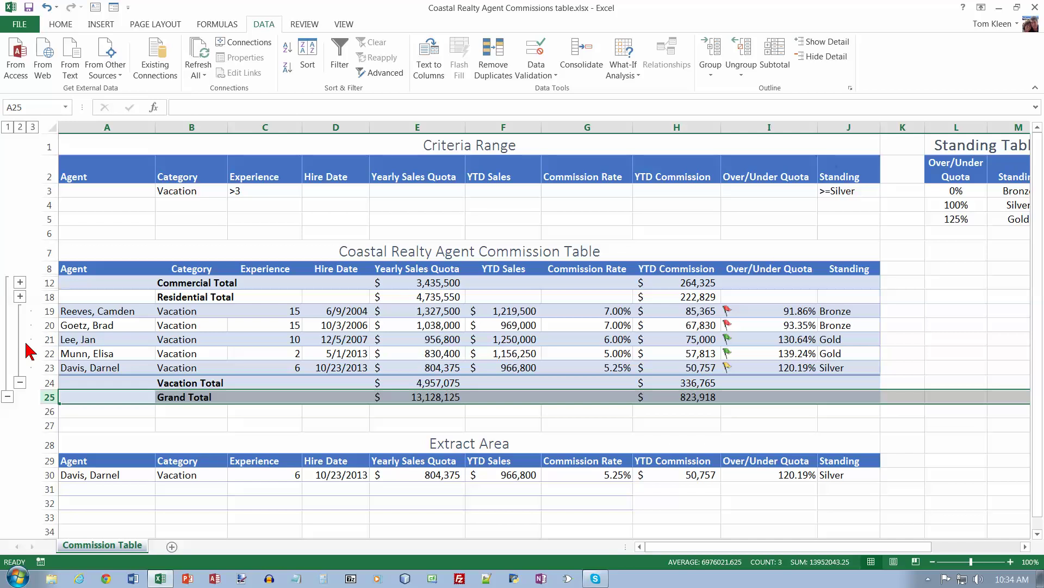
Step: Save As in Chapter06, adding ' with Subtotals' and capitalising 'Table' in the file name
{"action": "left_click", "coordinate": [19, 24]}
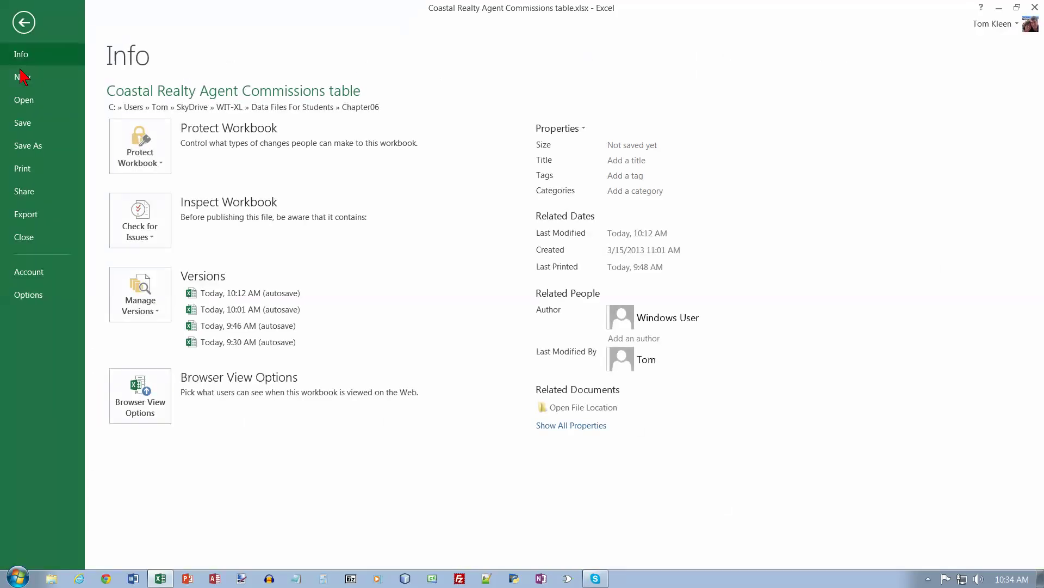
{"action": "left_click", "coordinate": [34, 145]}
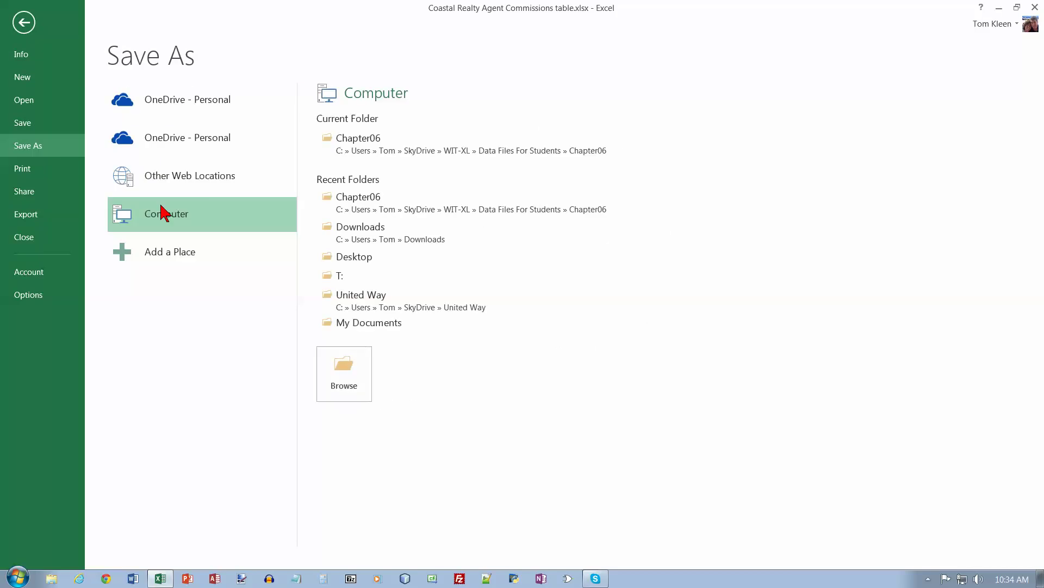
{"action": "left_click", "coordinate": [406, 152]}
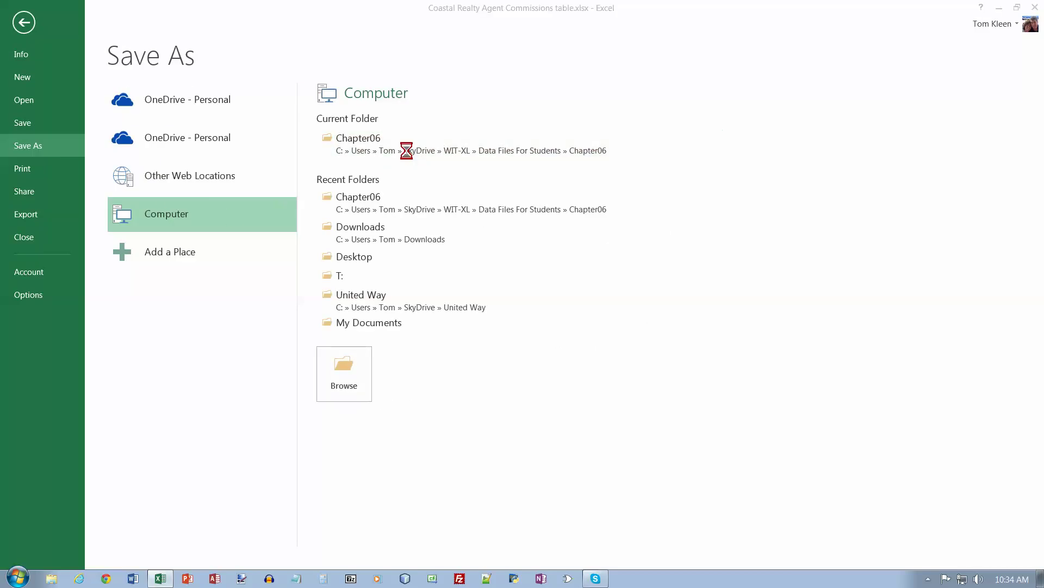
{"action": "left_click", "coordinate": [241, 330]}
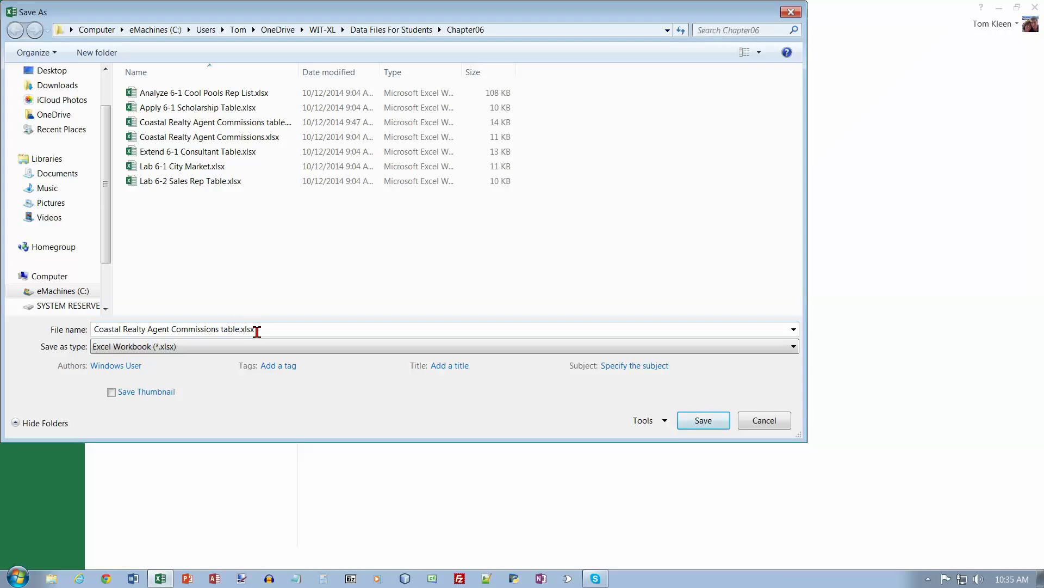
{"action": "type", "text": "with Subtotals"}
{"action": "left_click", "coordinate": [223, 329]}
{"action": "key", "text": "BackSpace"}
{"action": "type", "text": "T"}
{"action": "left_click", "coordinate": [716, 424]}
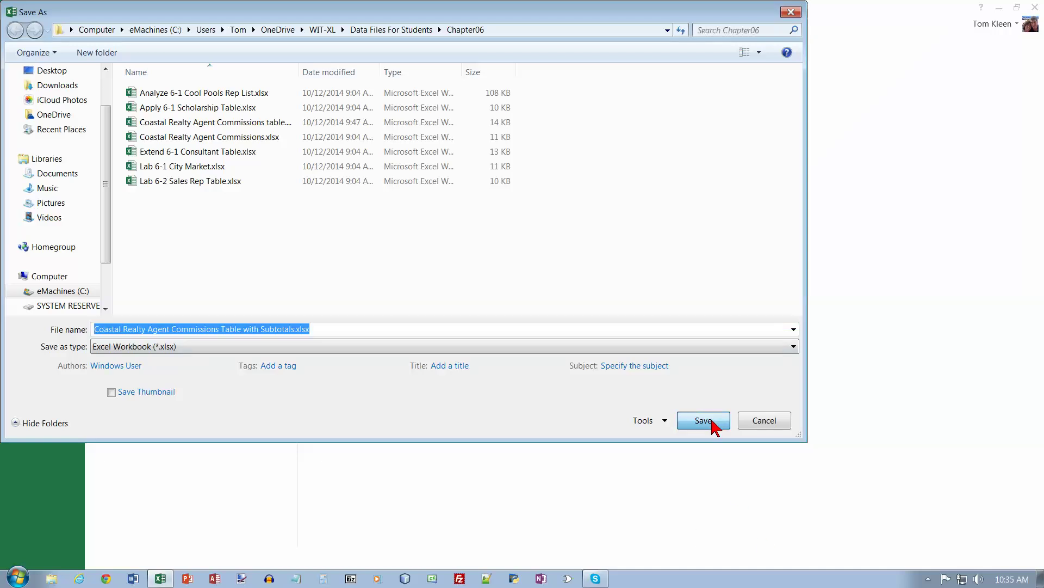